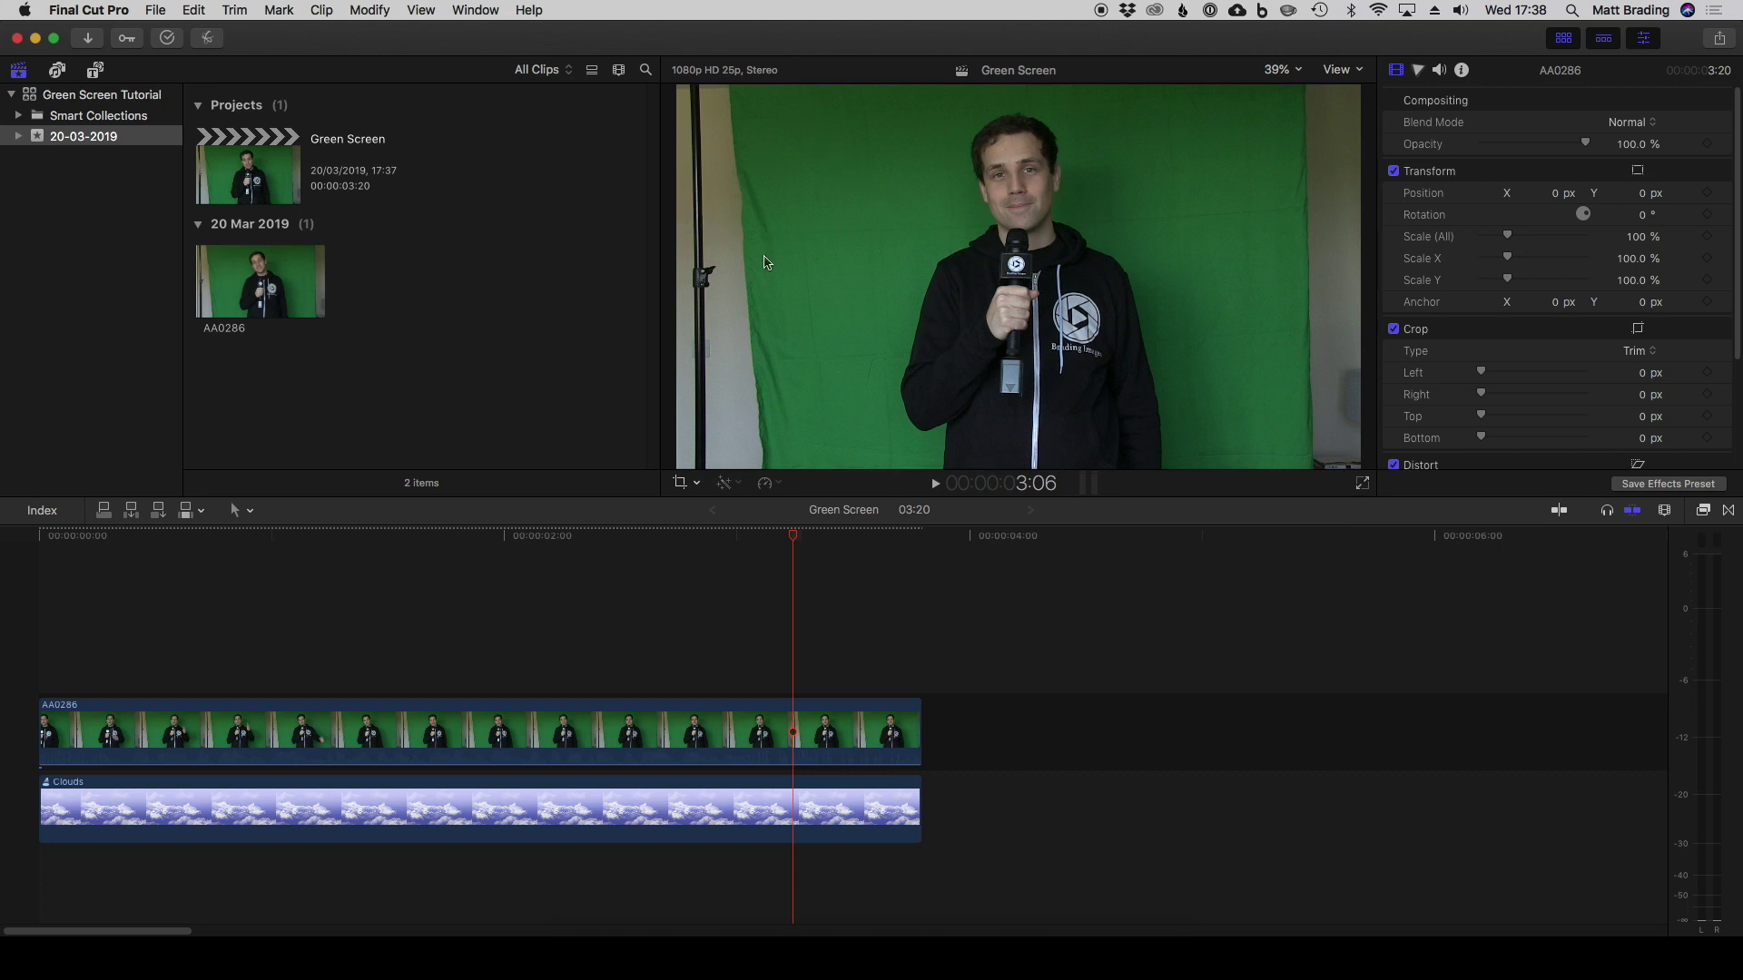
Trim clip AA0286 to Left 577.2 px, Right 306.0 px and Top 50.6 px.
left_click(680, 484)
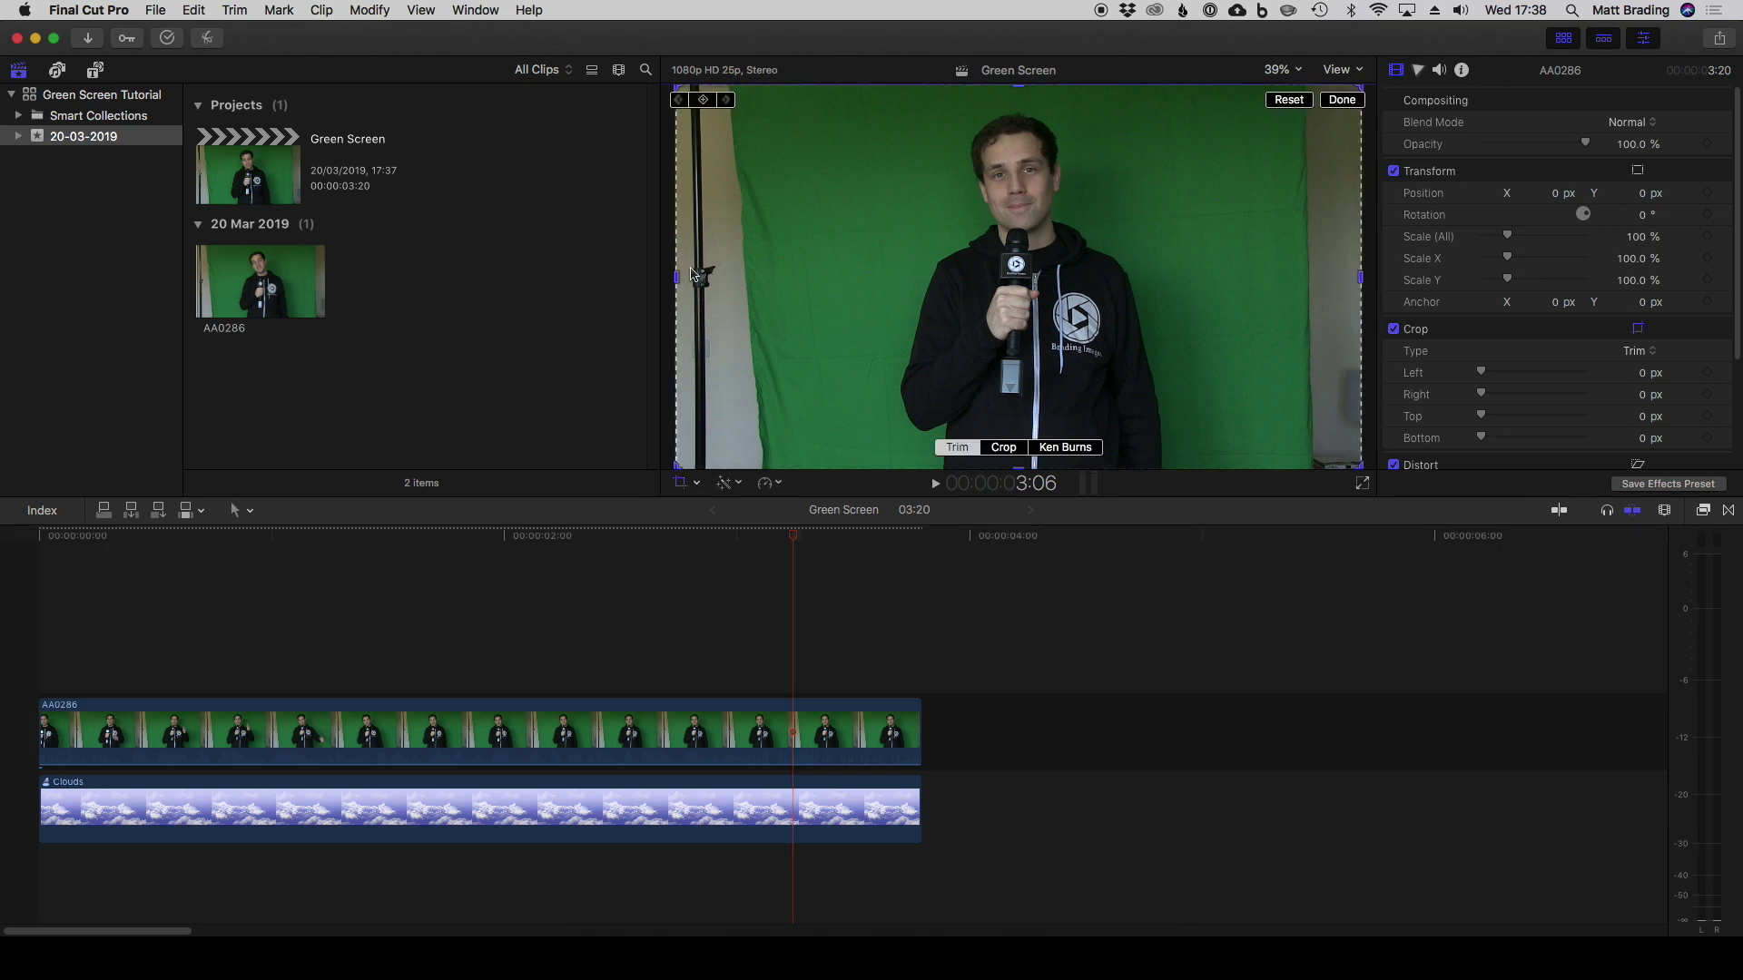
left_click_drag(679, 279, 781, 276)
left_click_drag(1358, 279, 1295, 279)
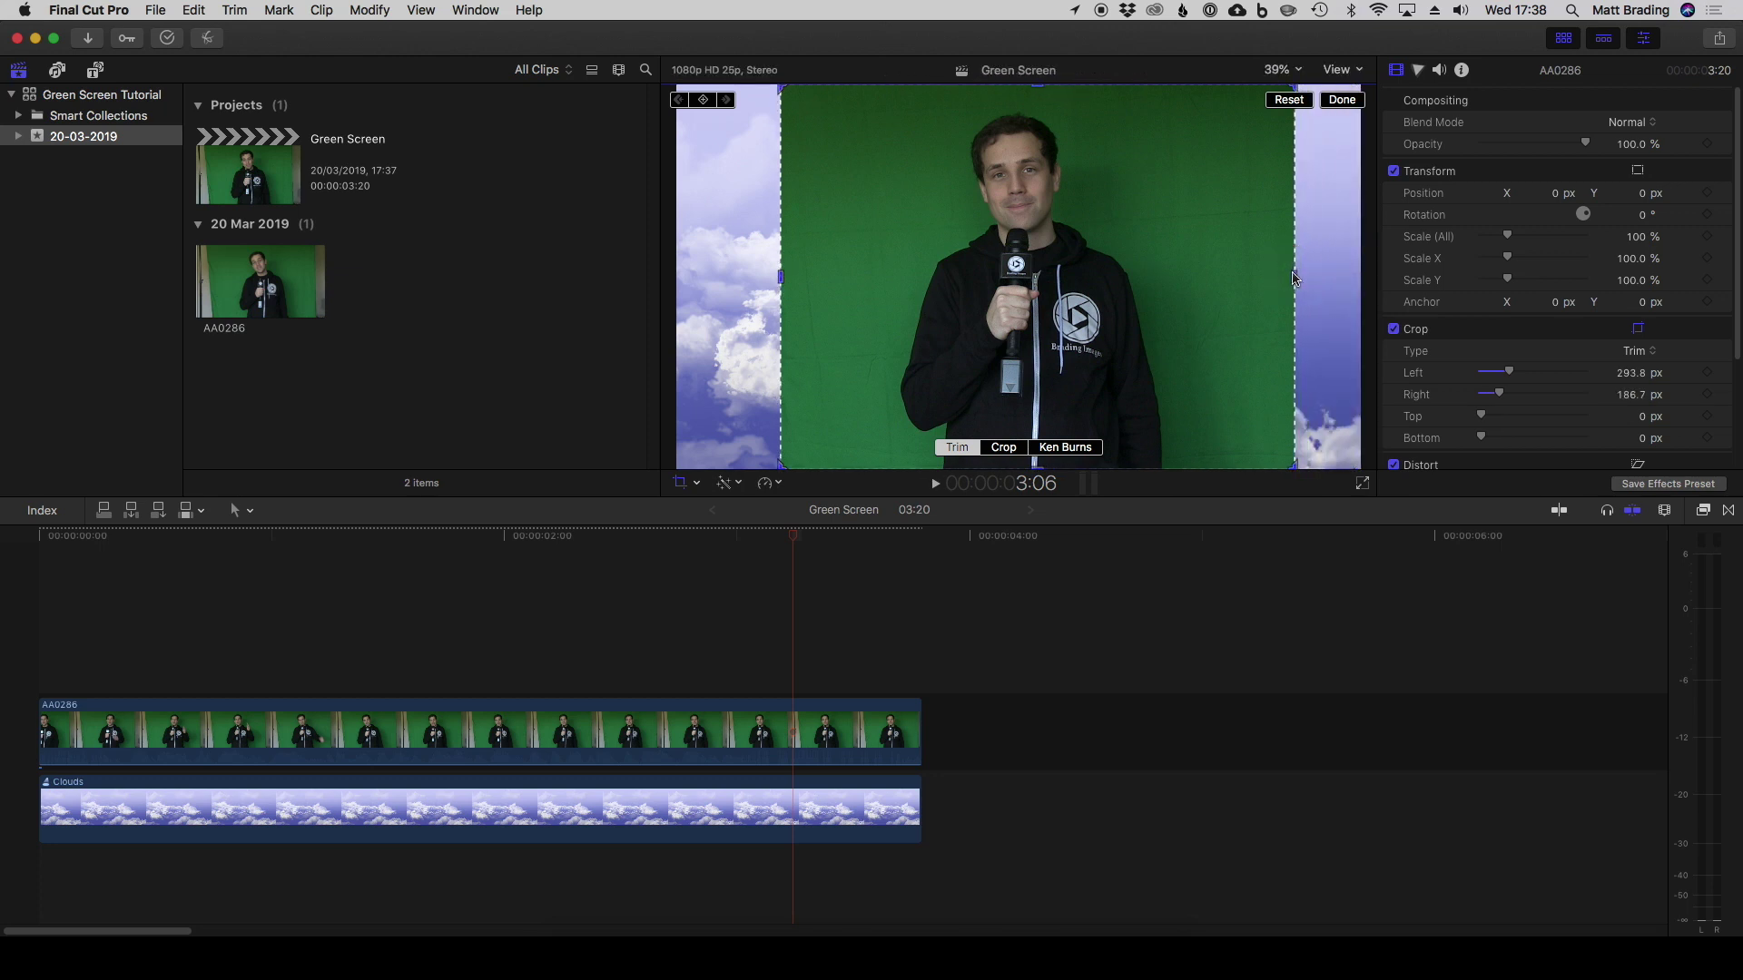
left_click_drag(792, 543, 296, 590)
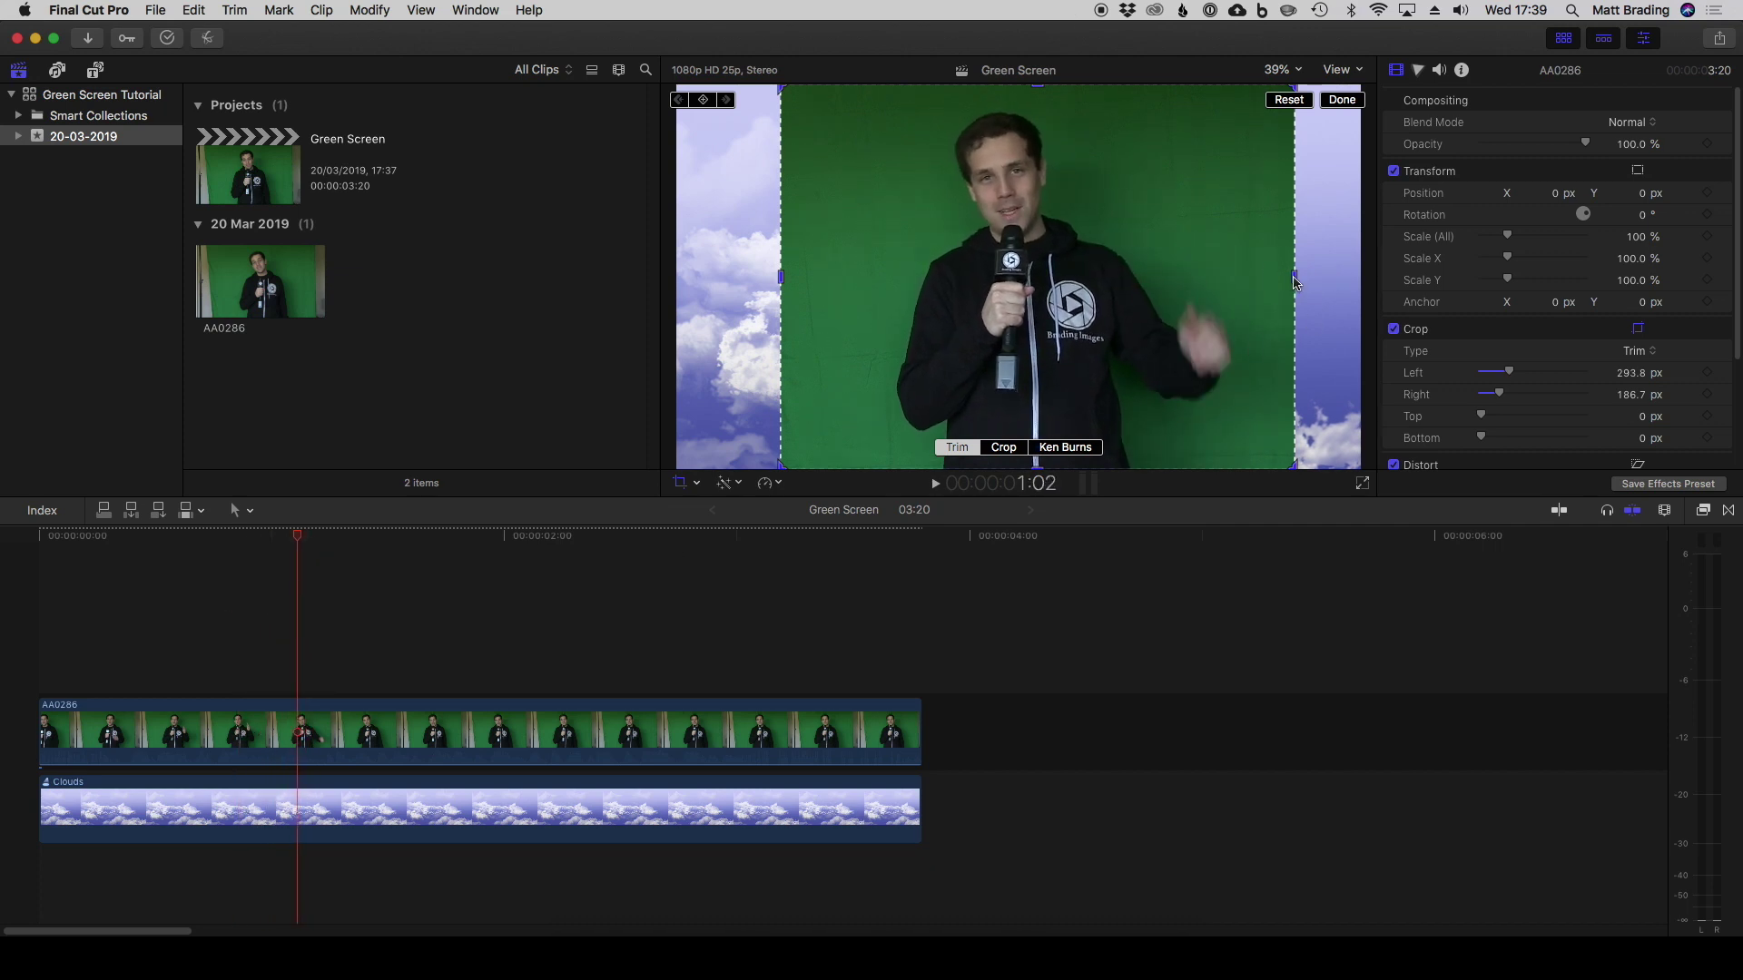
left_click_drag(1294, 280, 1251, 277)
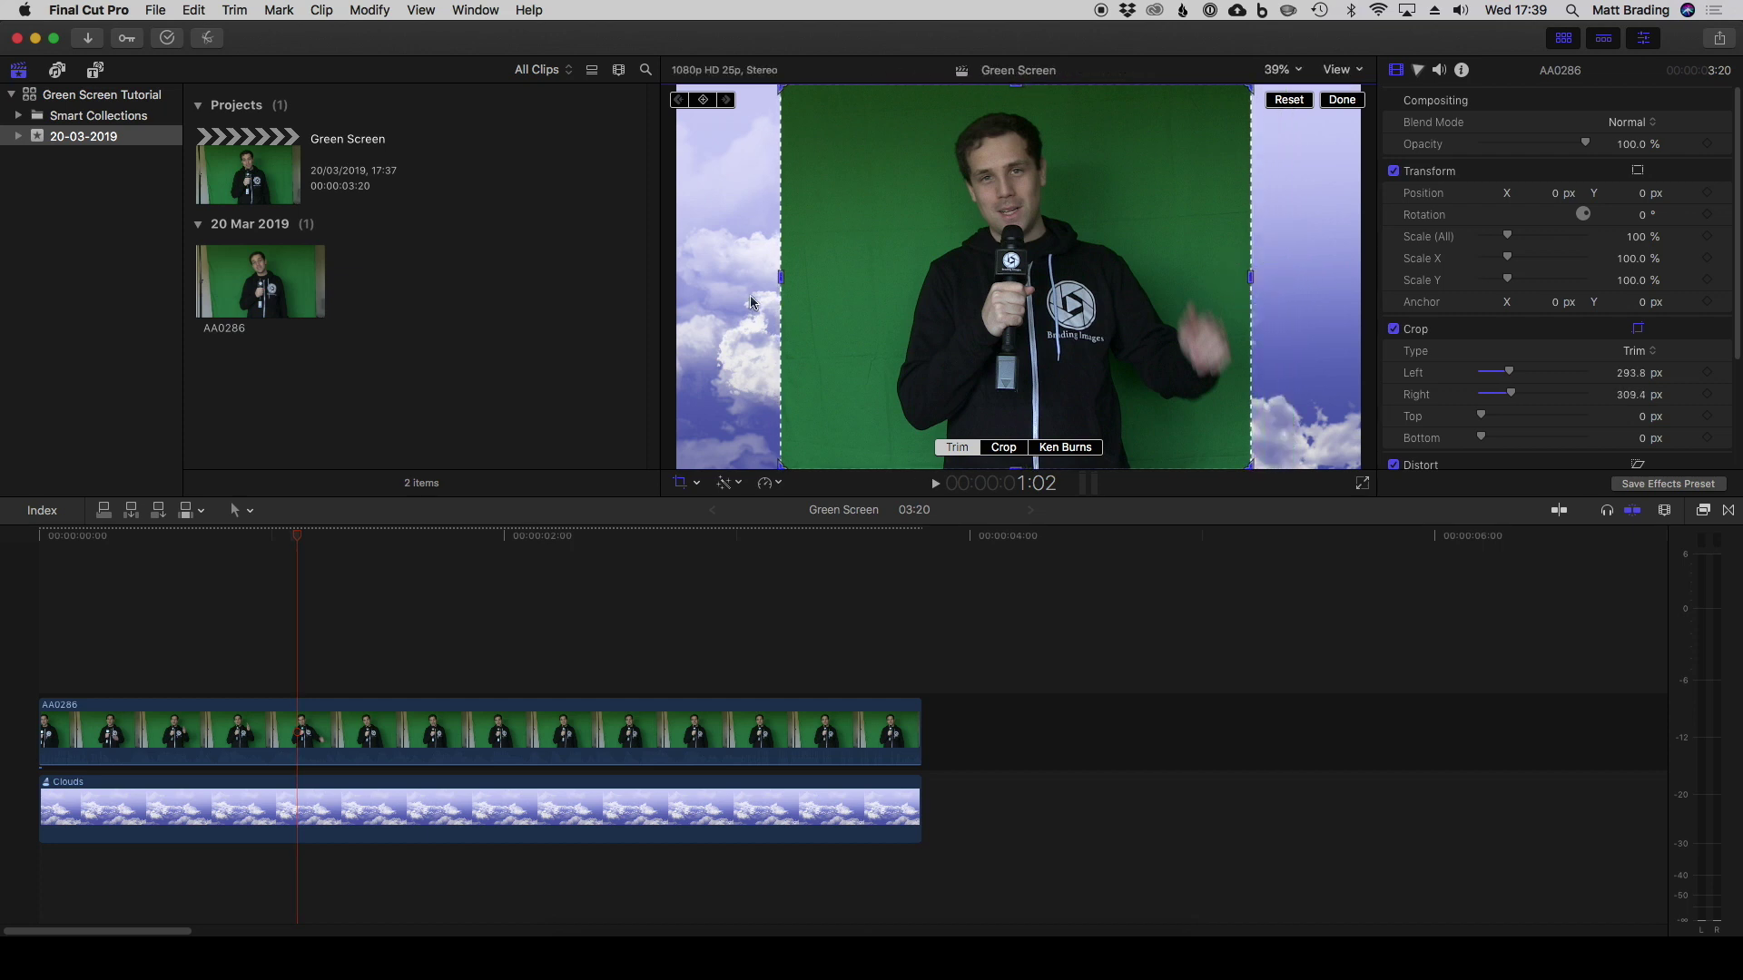
left_click_drag(781, 278, 864, 278)
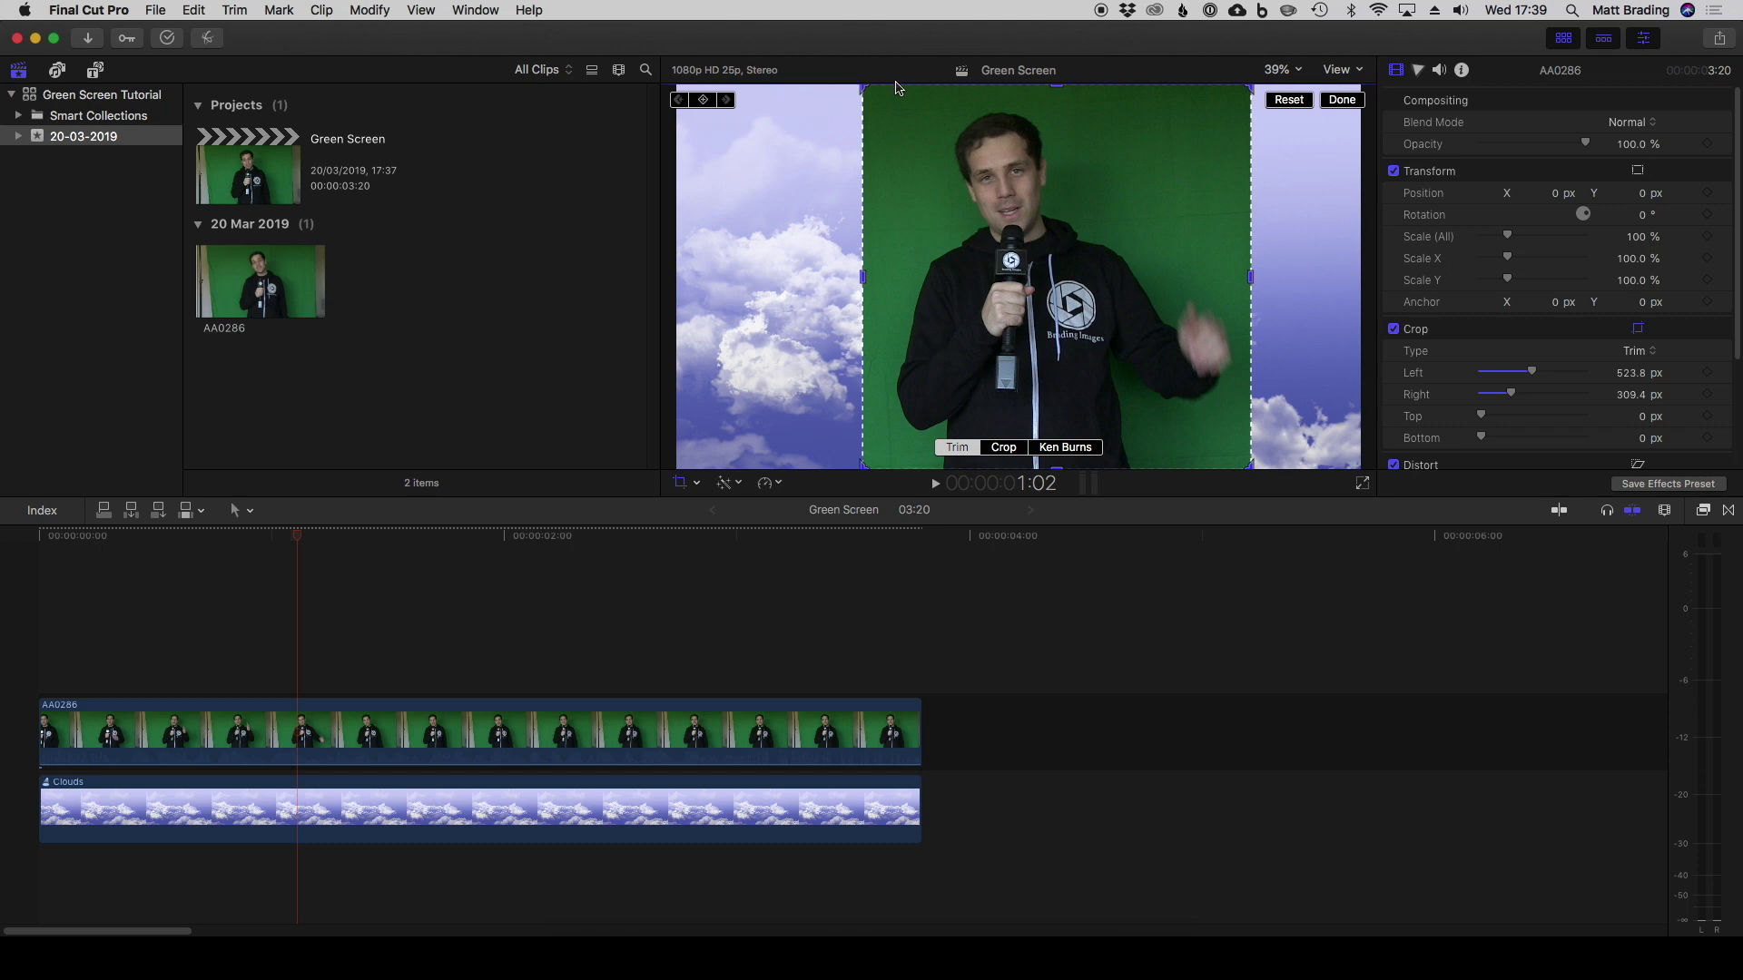
left_click_drag(1058, 86, 1060, 109)
left_click_drag(545, 558, 581, 595)
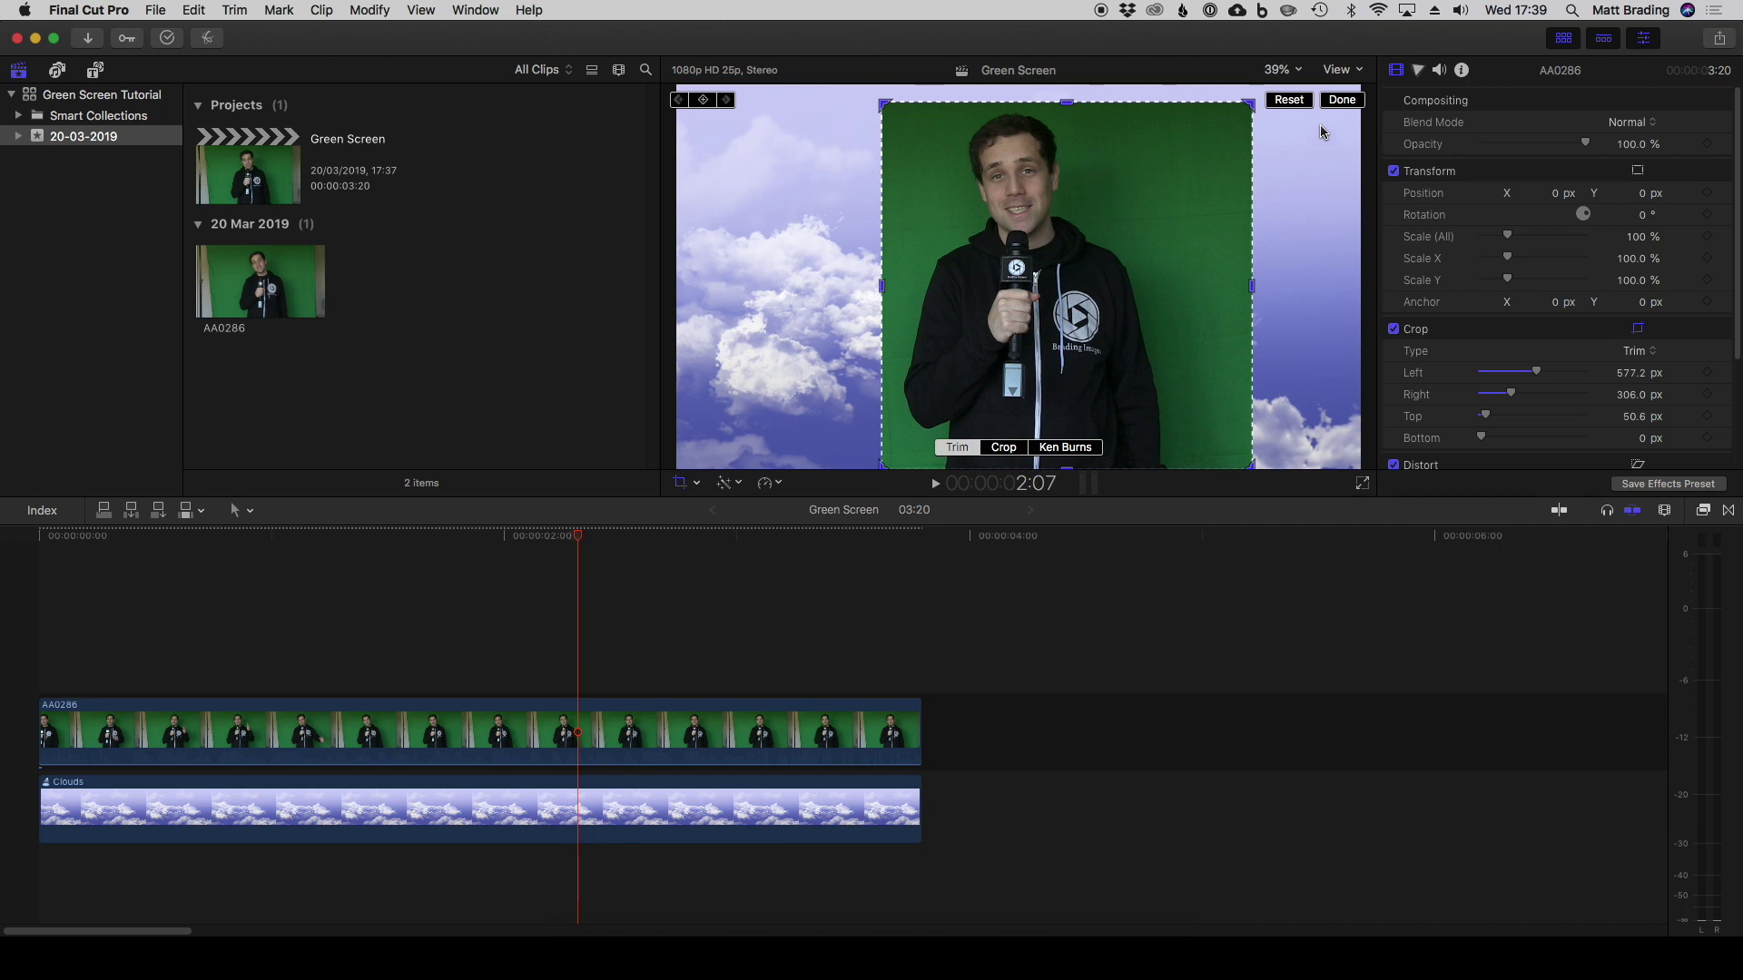
Finish the crop, select AA0286, and show the Keying category in the Effects browser.
left_click(1335, 103)
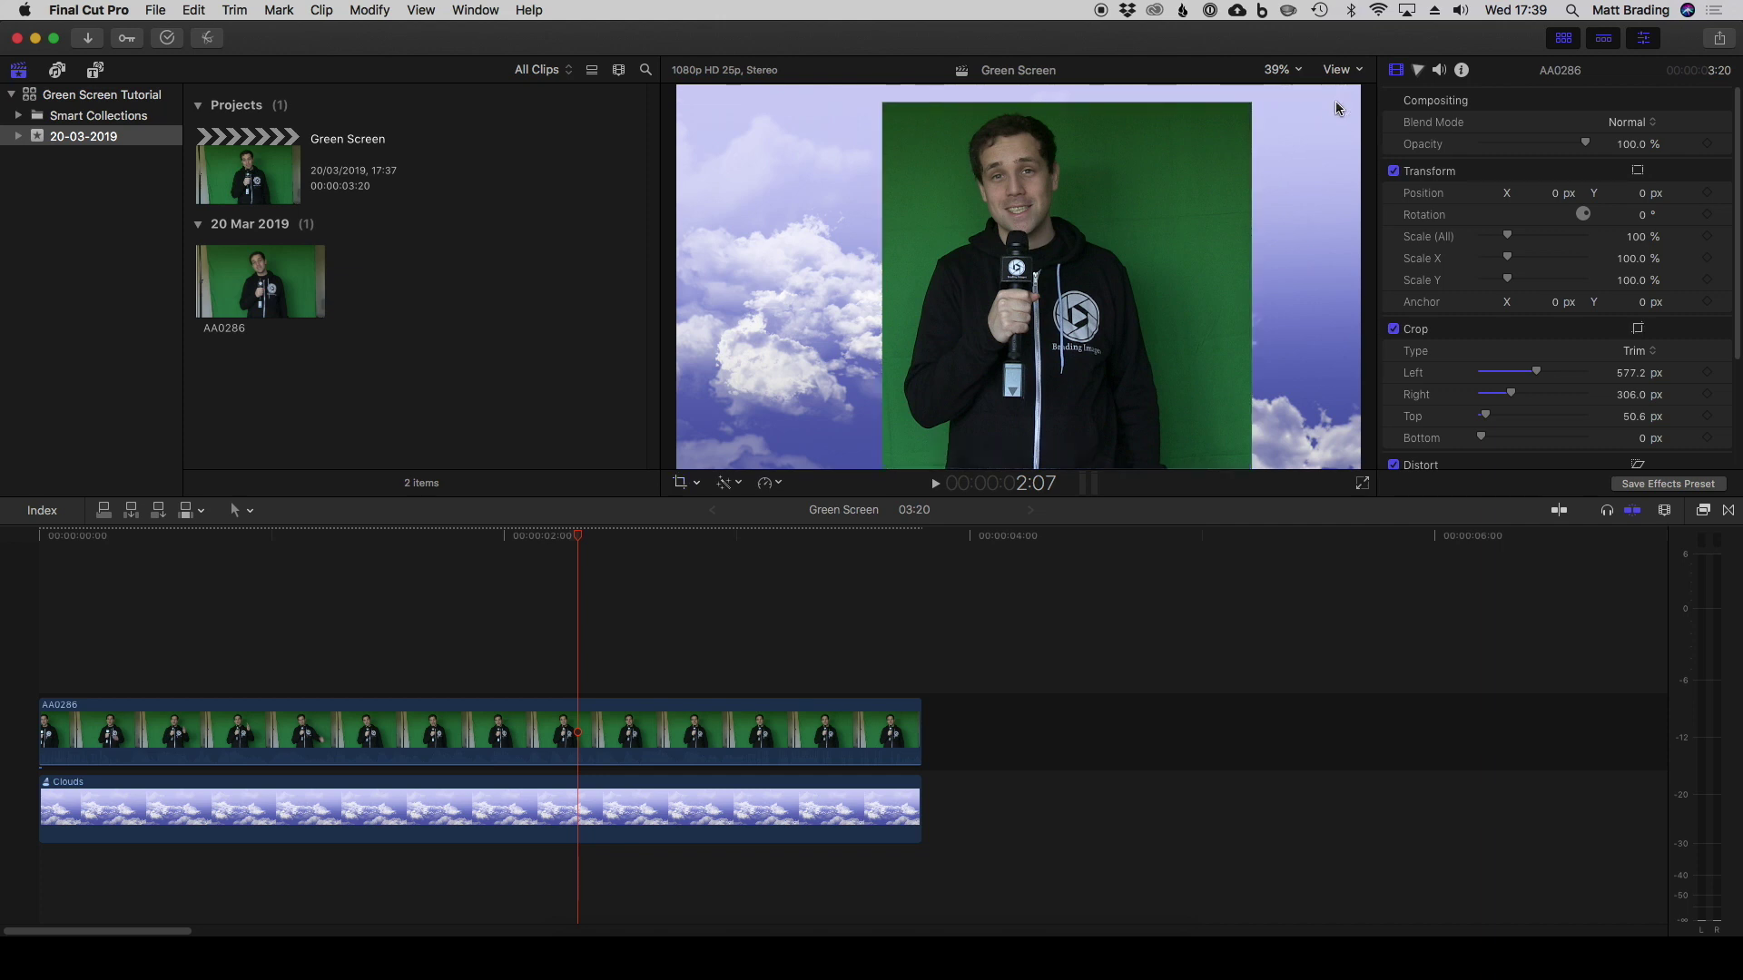
left_click_drag(582, 552, 380, 582)
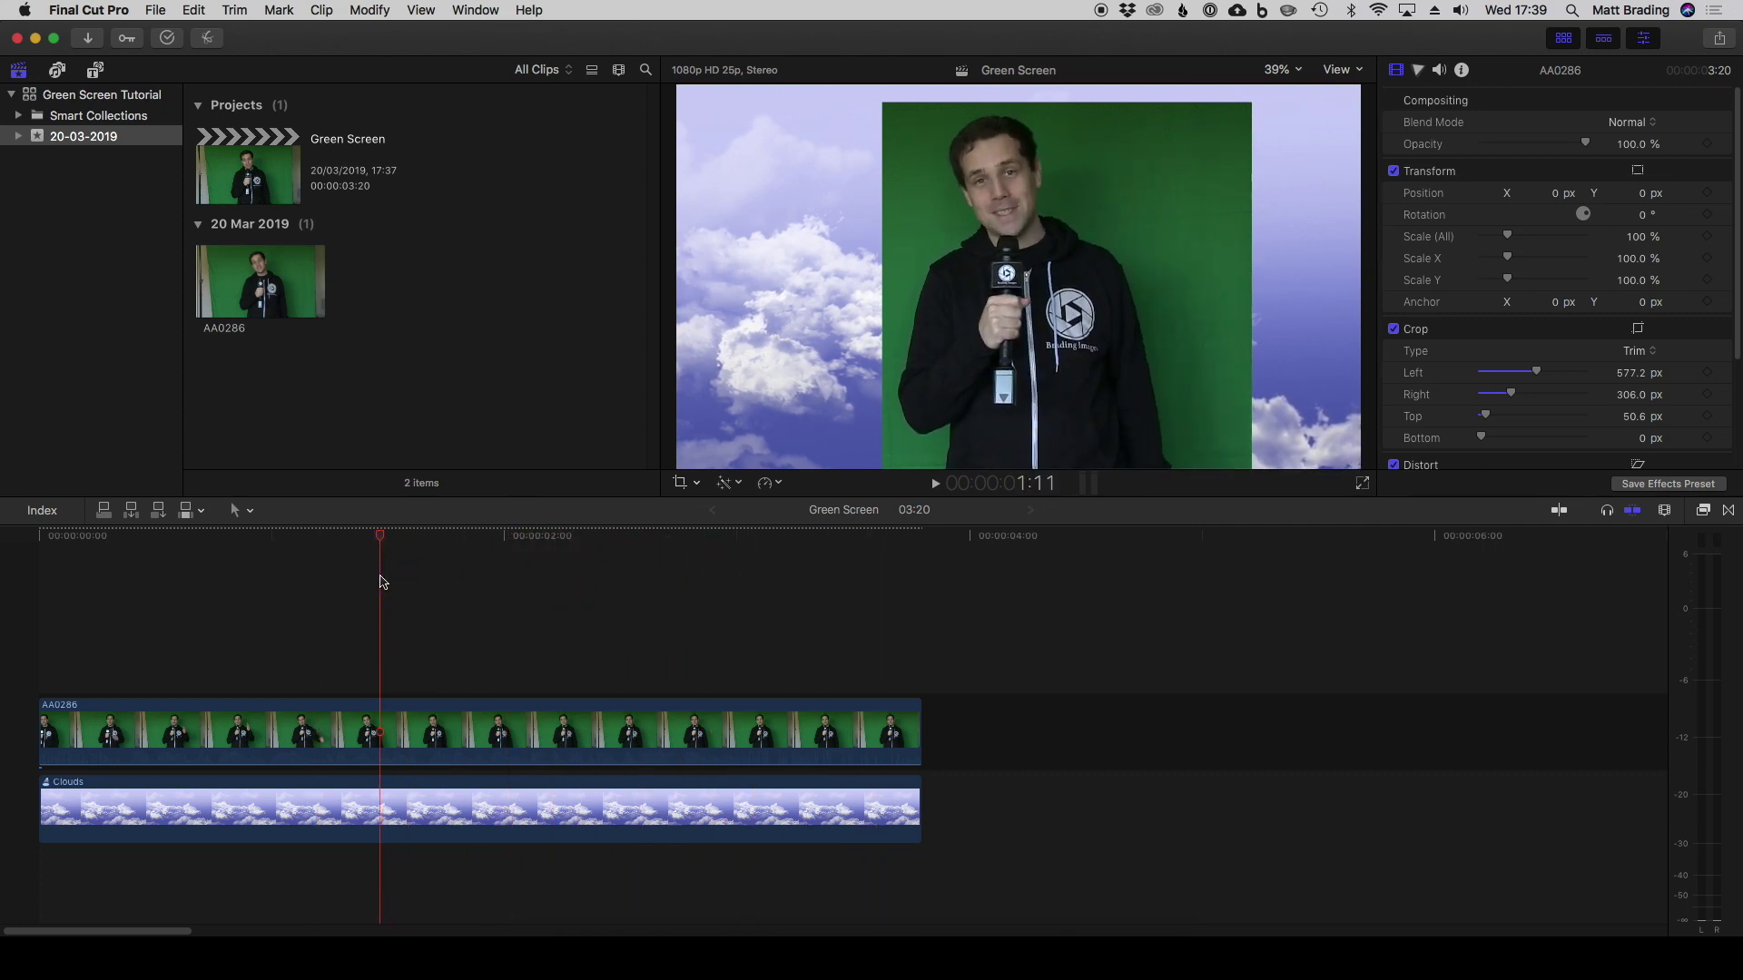
left_click(393, 727)
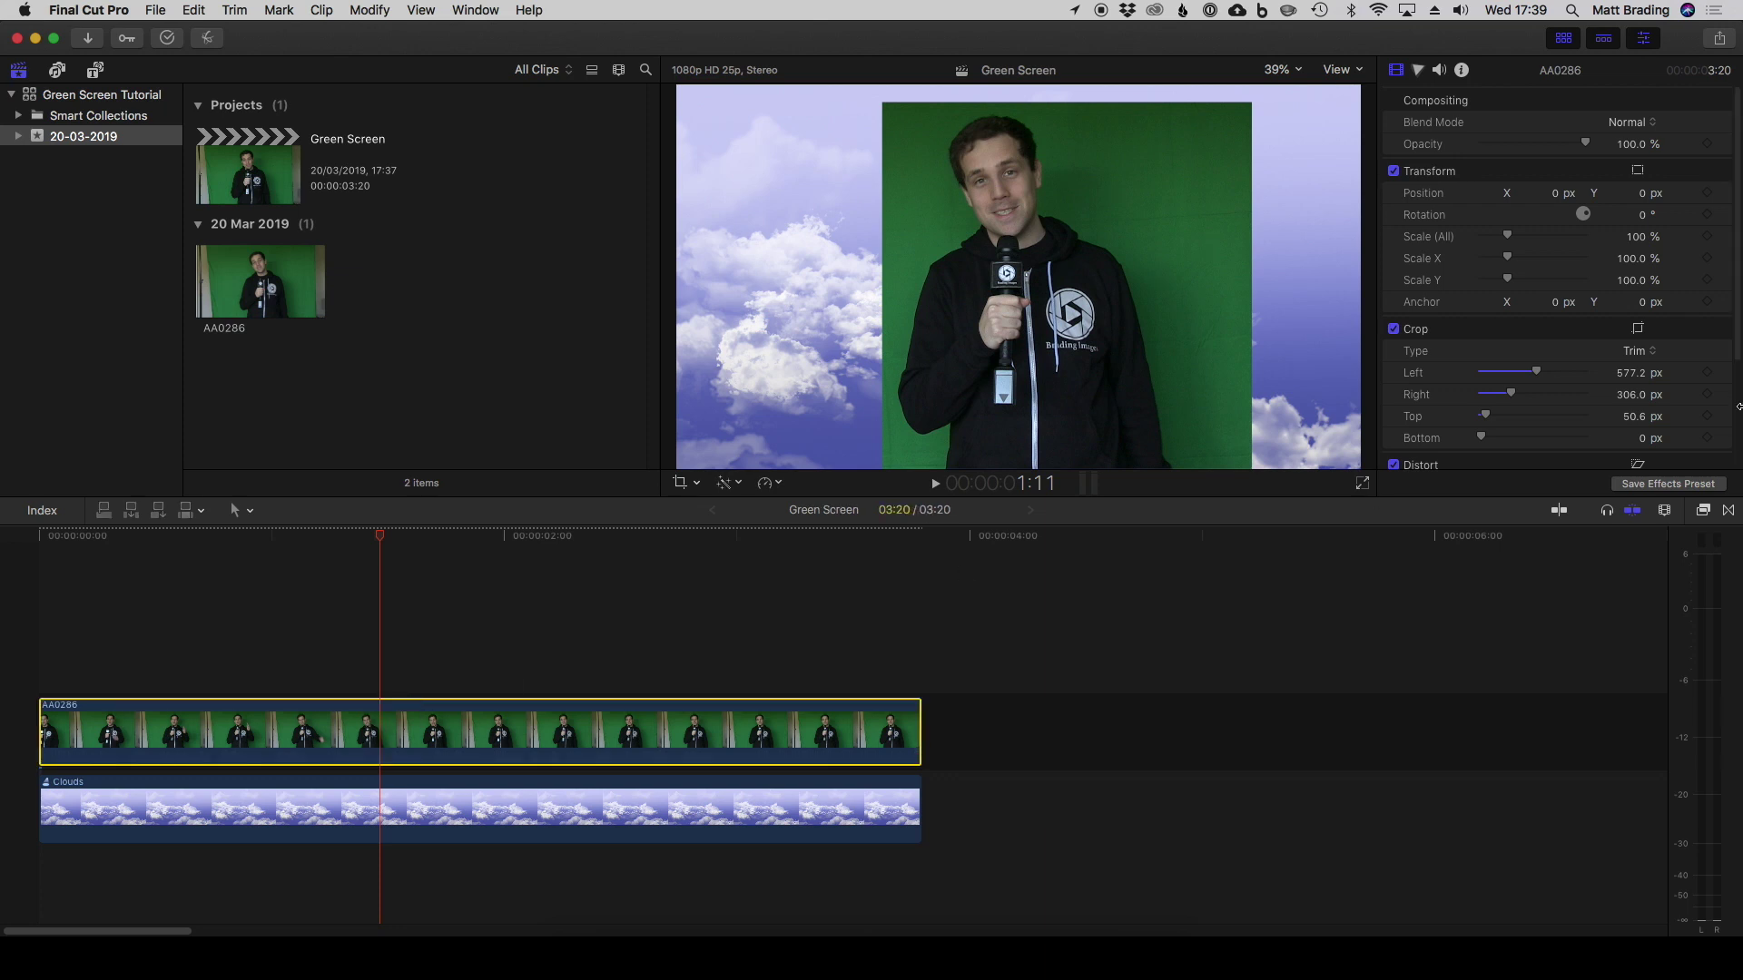
left_click(1704, 511)
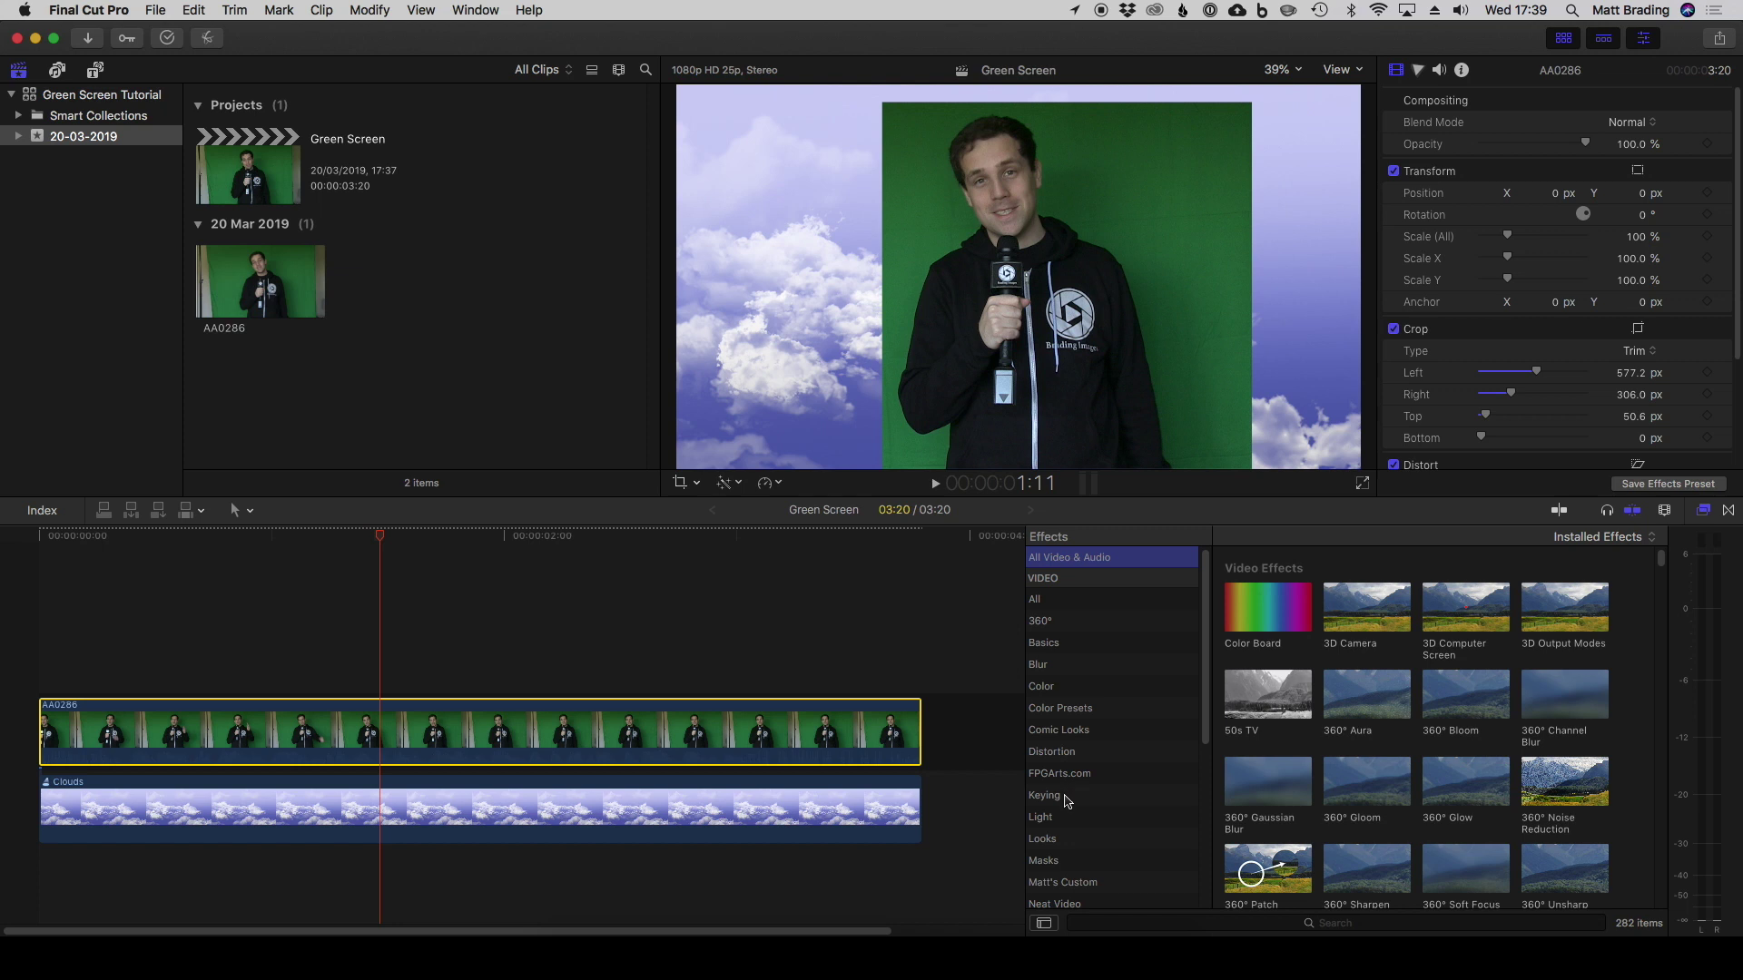
left_click(1103, 798)
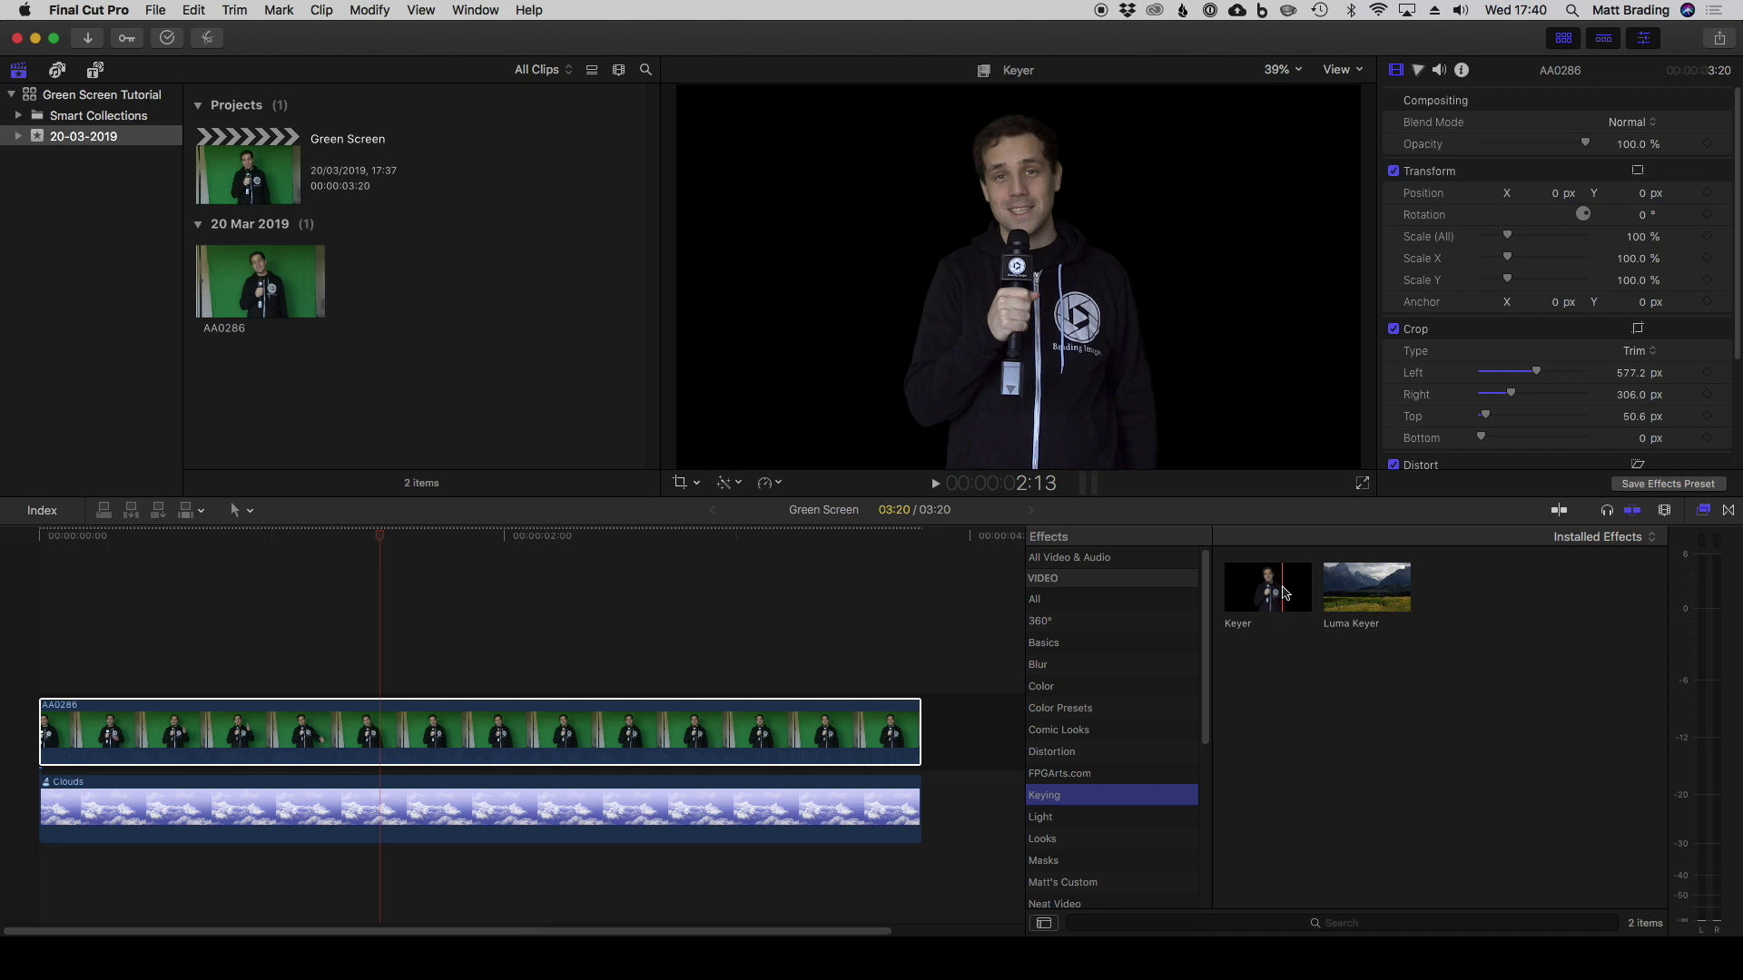
Apply Keyer to AA0286, review the result, and compare a lower key Strength.
left_click_drag(1284, 591, 716, 722)
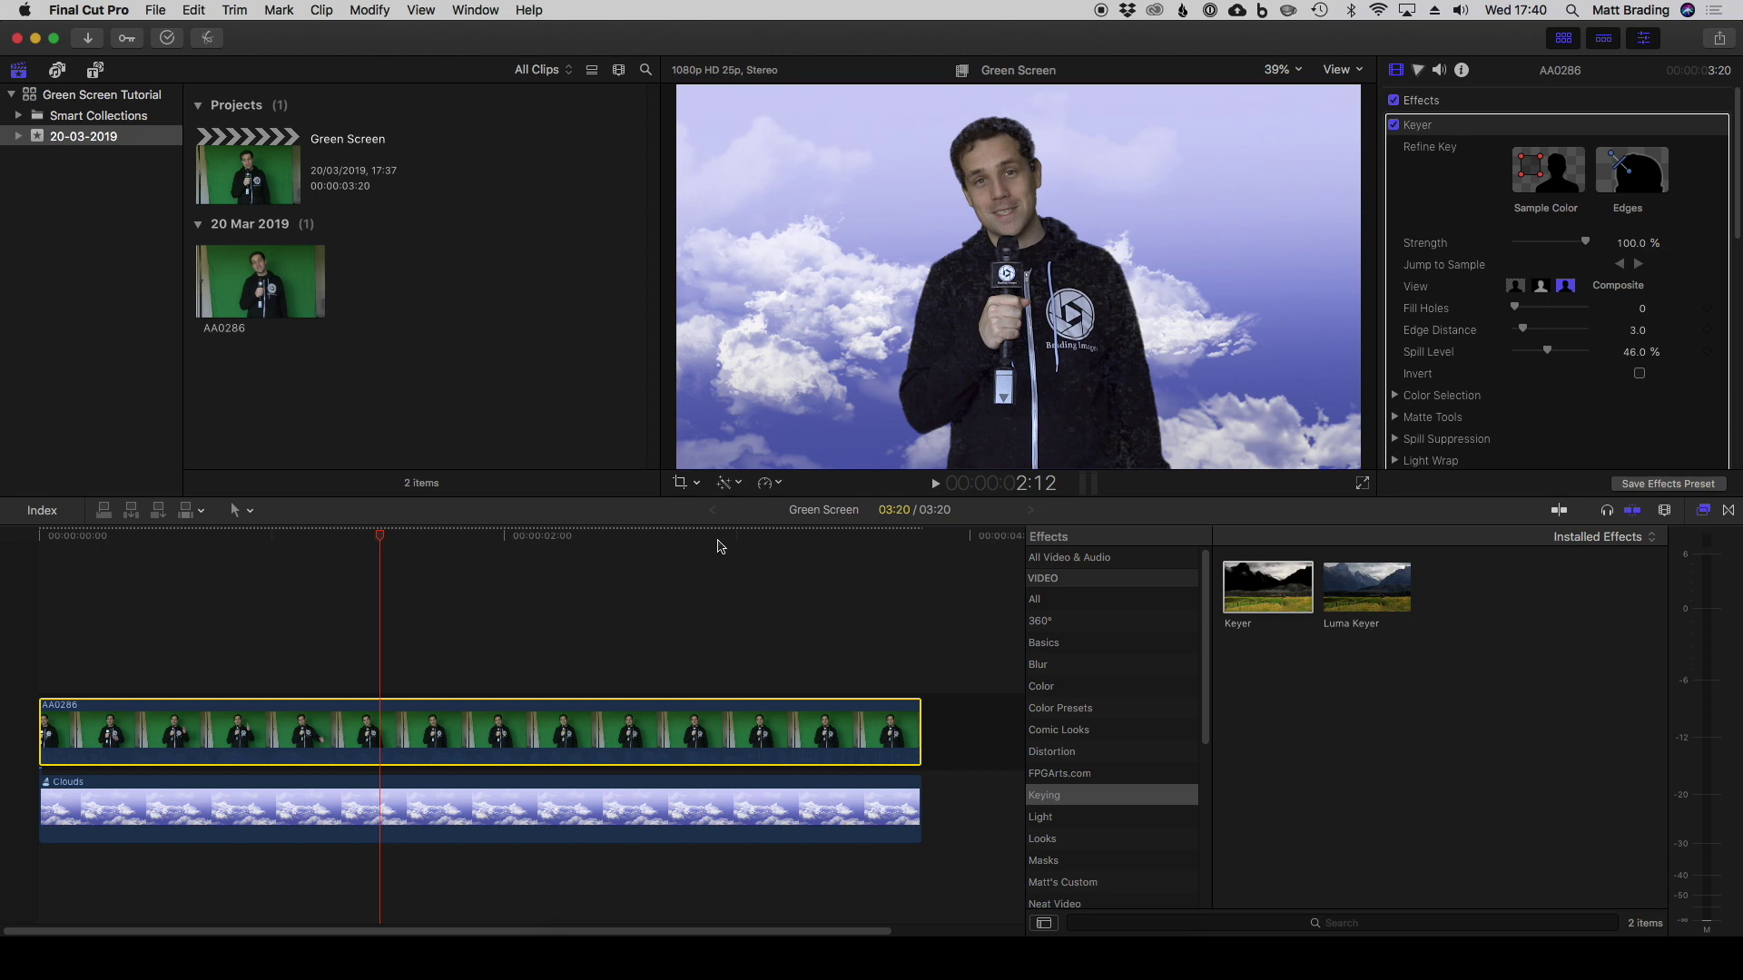
left_click_drag(716, 542, 645, 611)
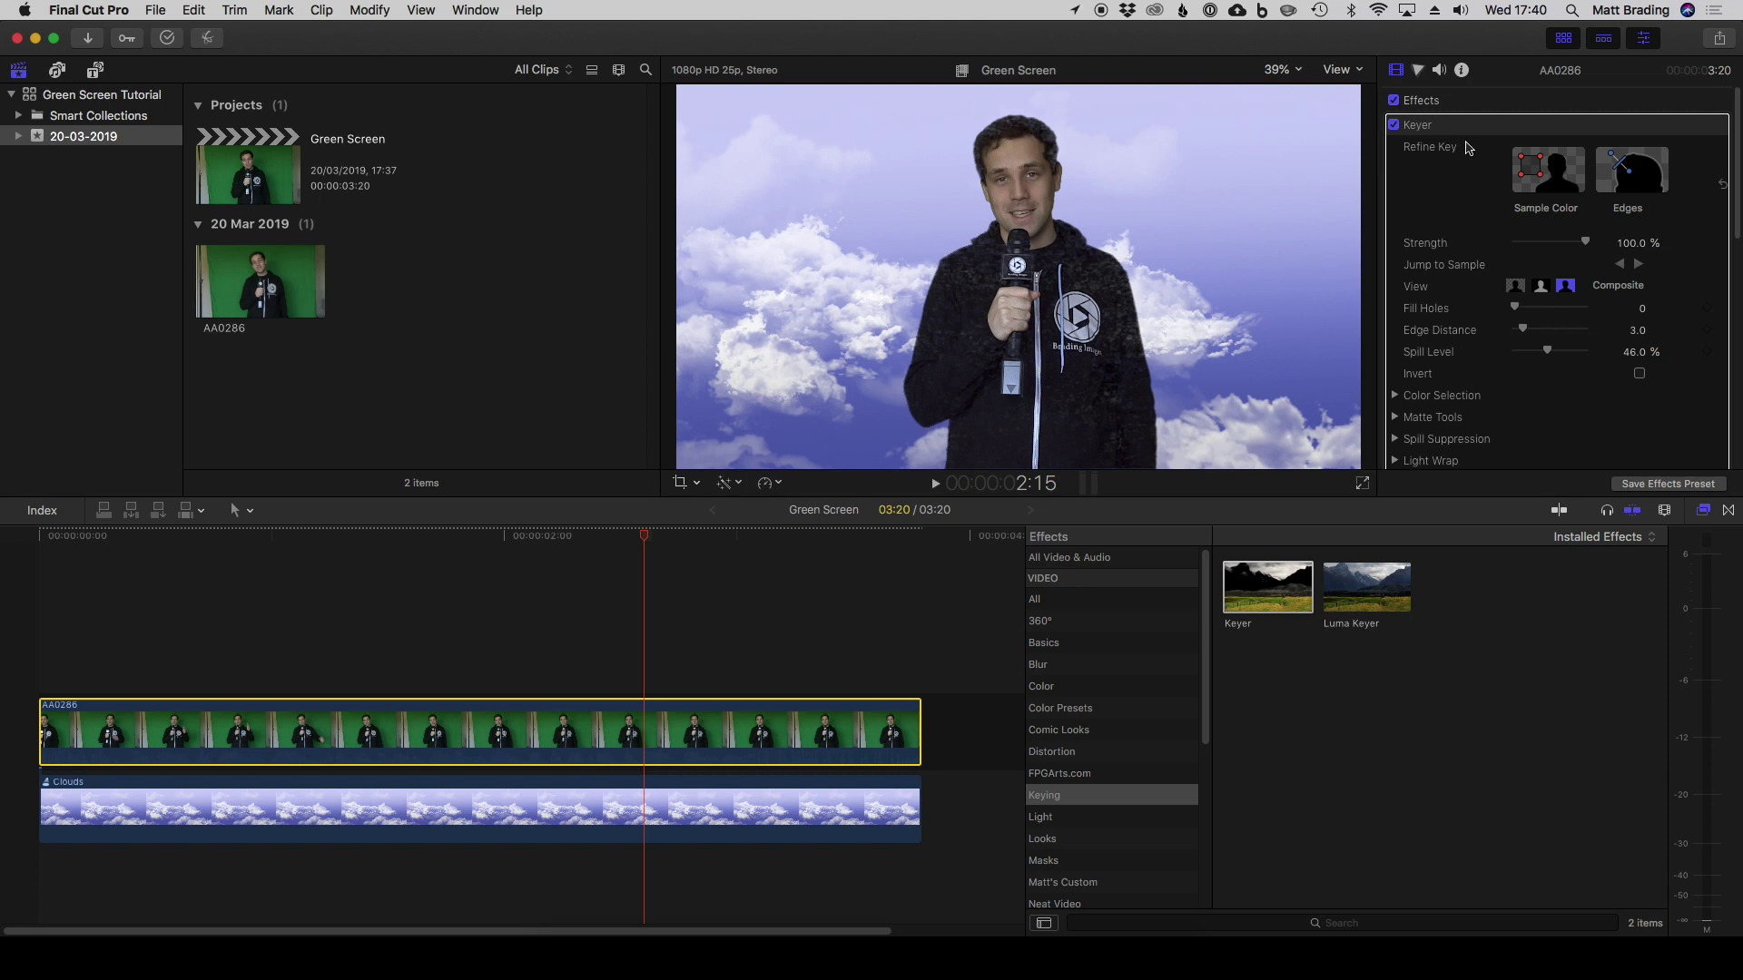
scroll(1493, 210, "down", 2)
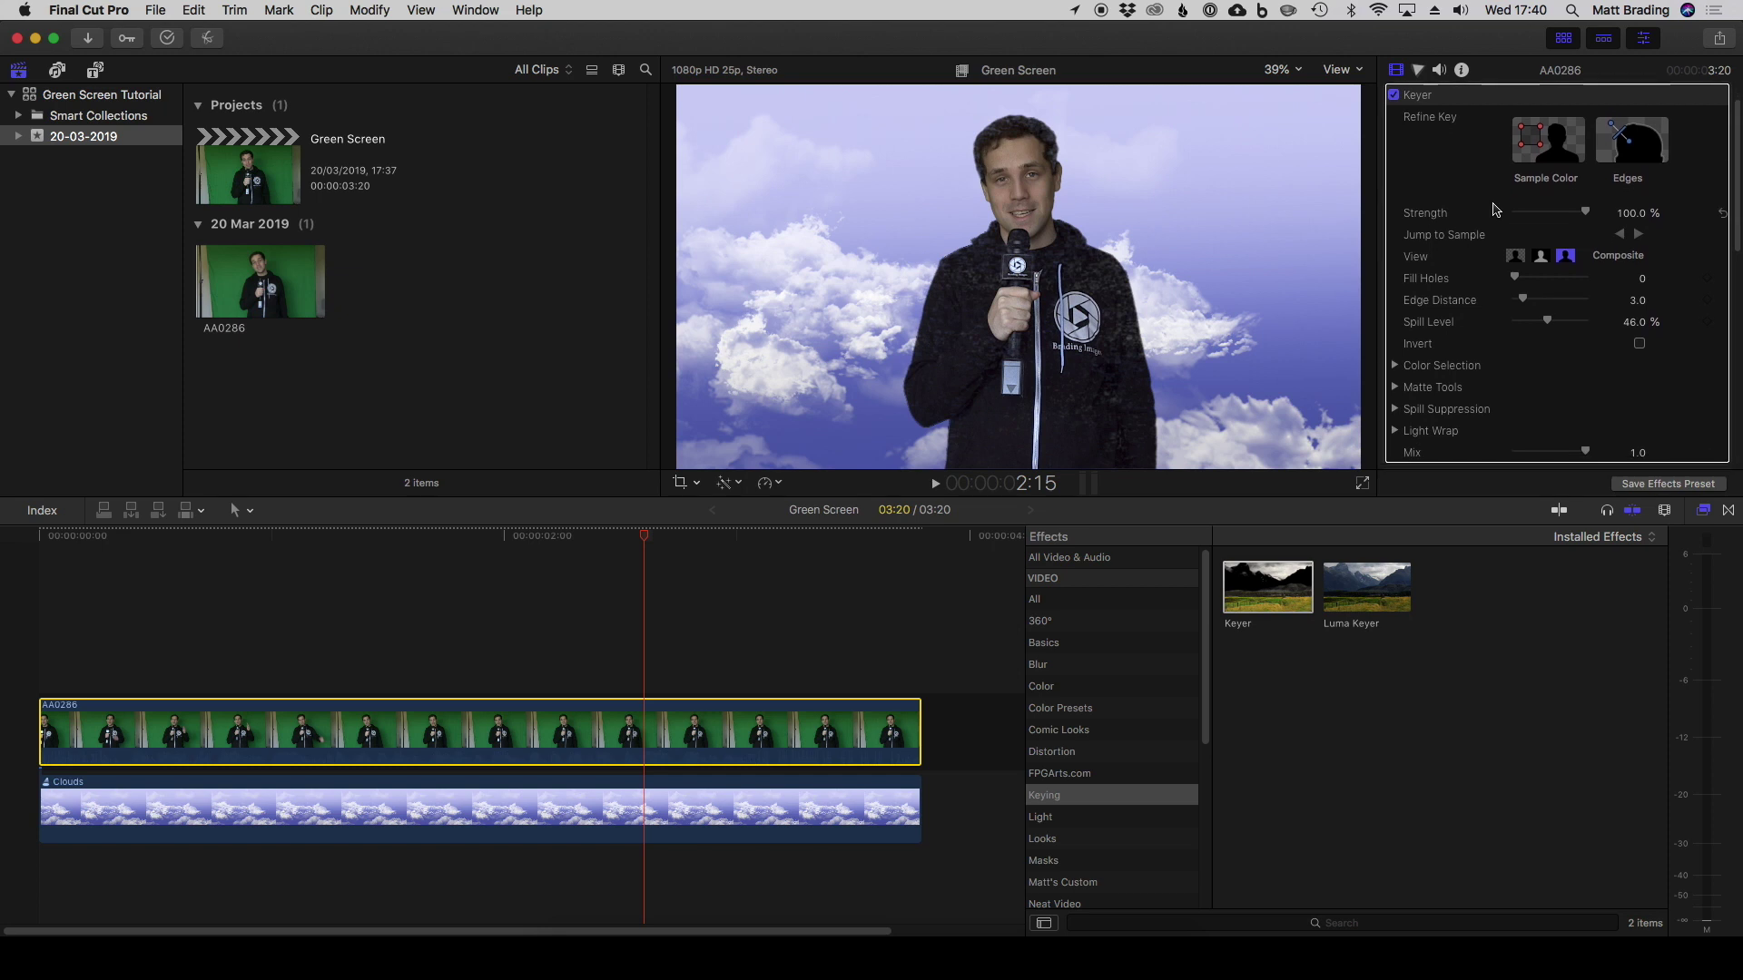
scroll(1493, 209, "up", 2)
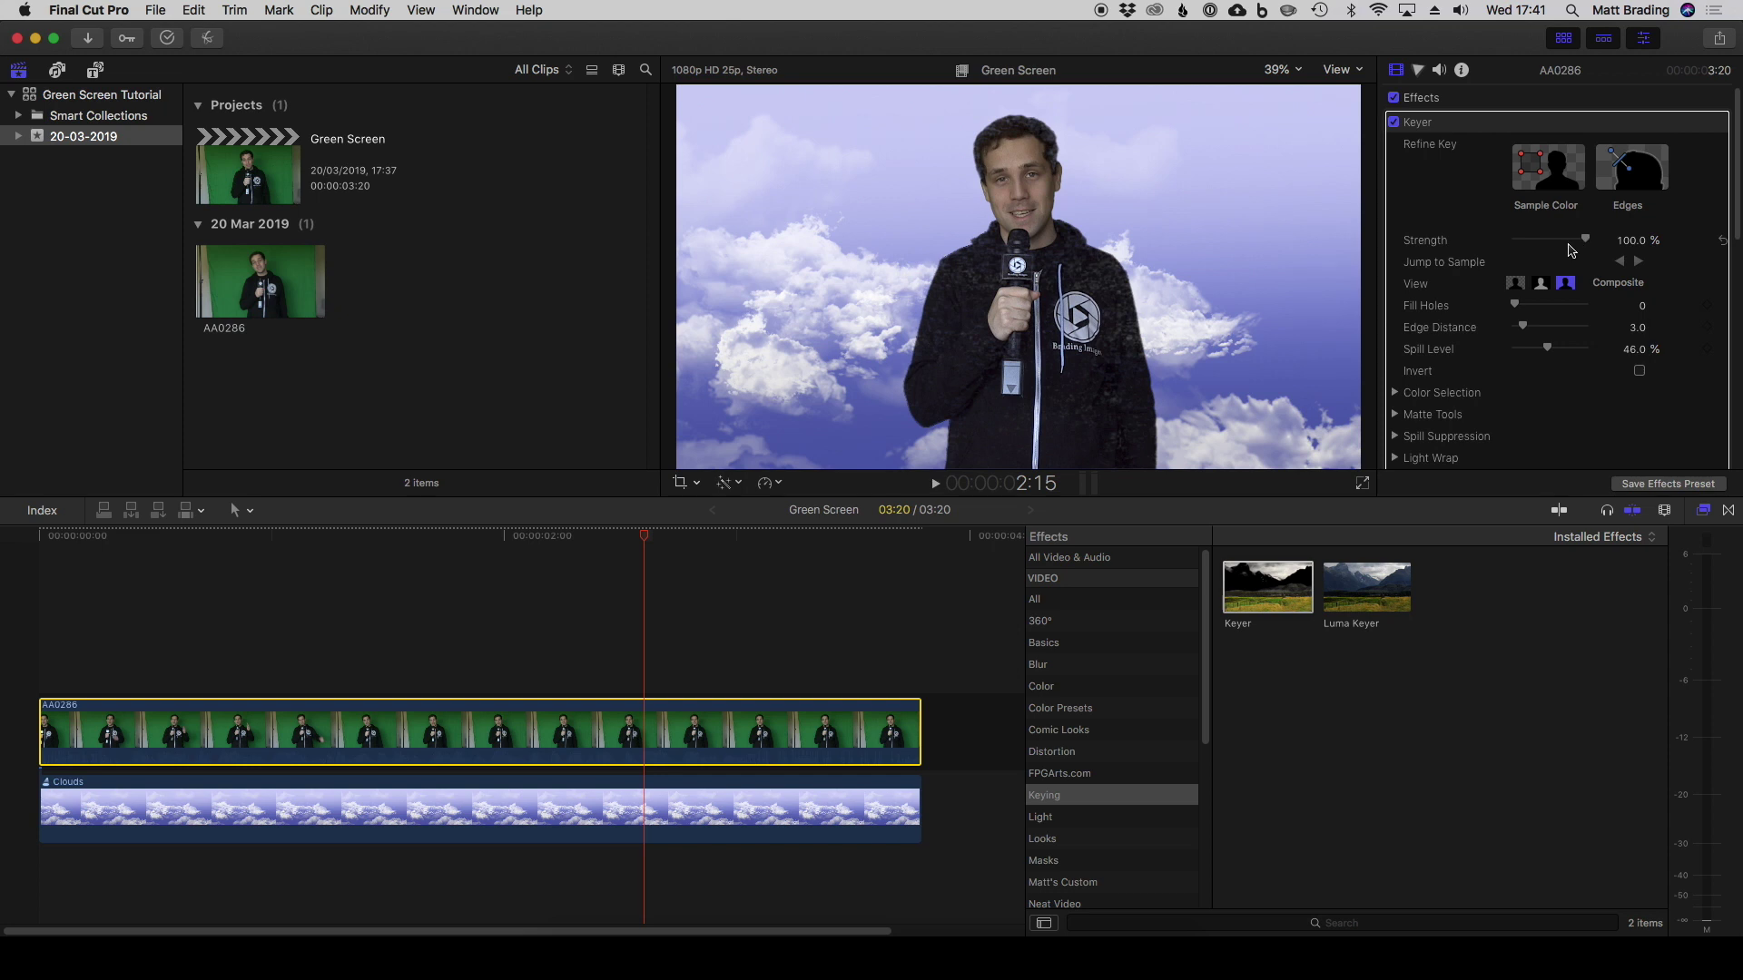
mouse_move(1586, 244)
left_mouse_down()
mouse_move(1475, 245)
mouse_move(1606, 243)
left_mouse_up()
Raise the key Strength back, alternate Matte and Composite views, and finish on Original view.
mouse_move(1581, 241)
left_mouse_down()
mouse_move(1506, 241)
mouse_move(1599, 239)
left_mouse_up()
left_click(1541, 285)
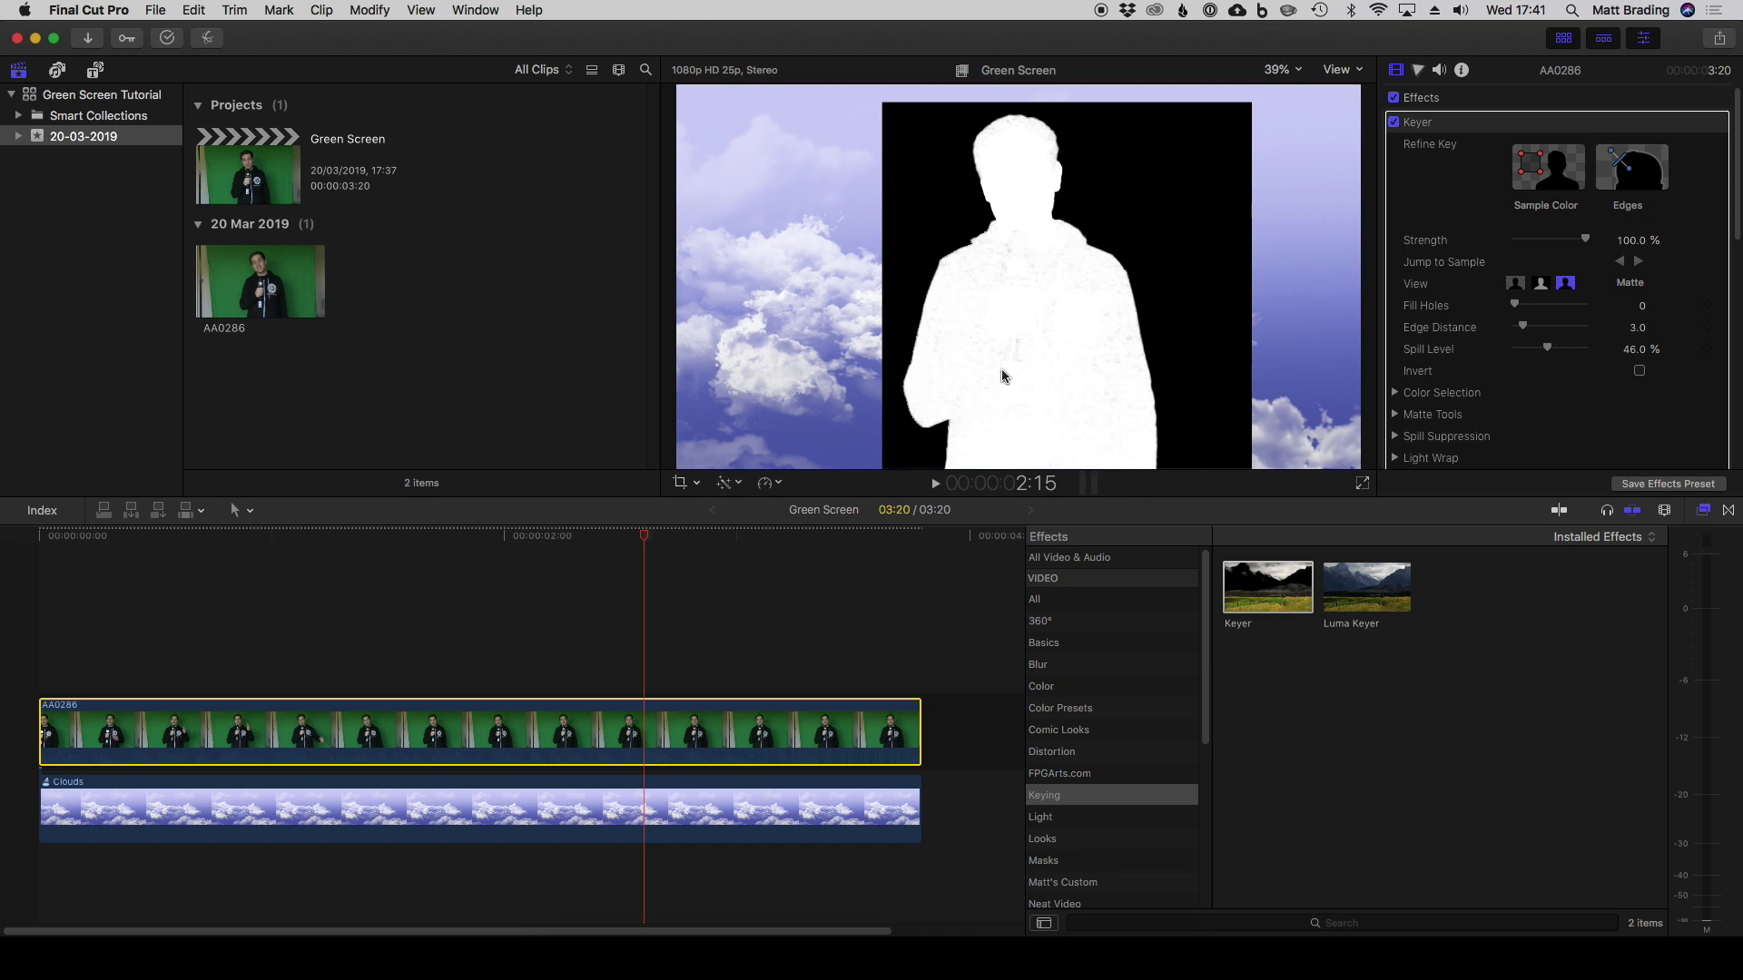
left_click(1514, 283)
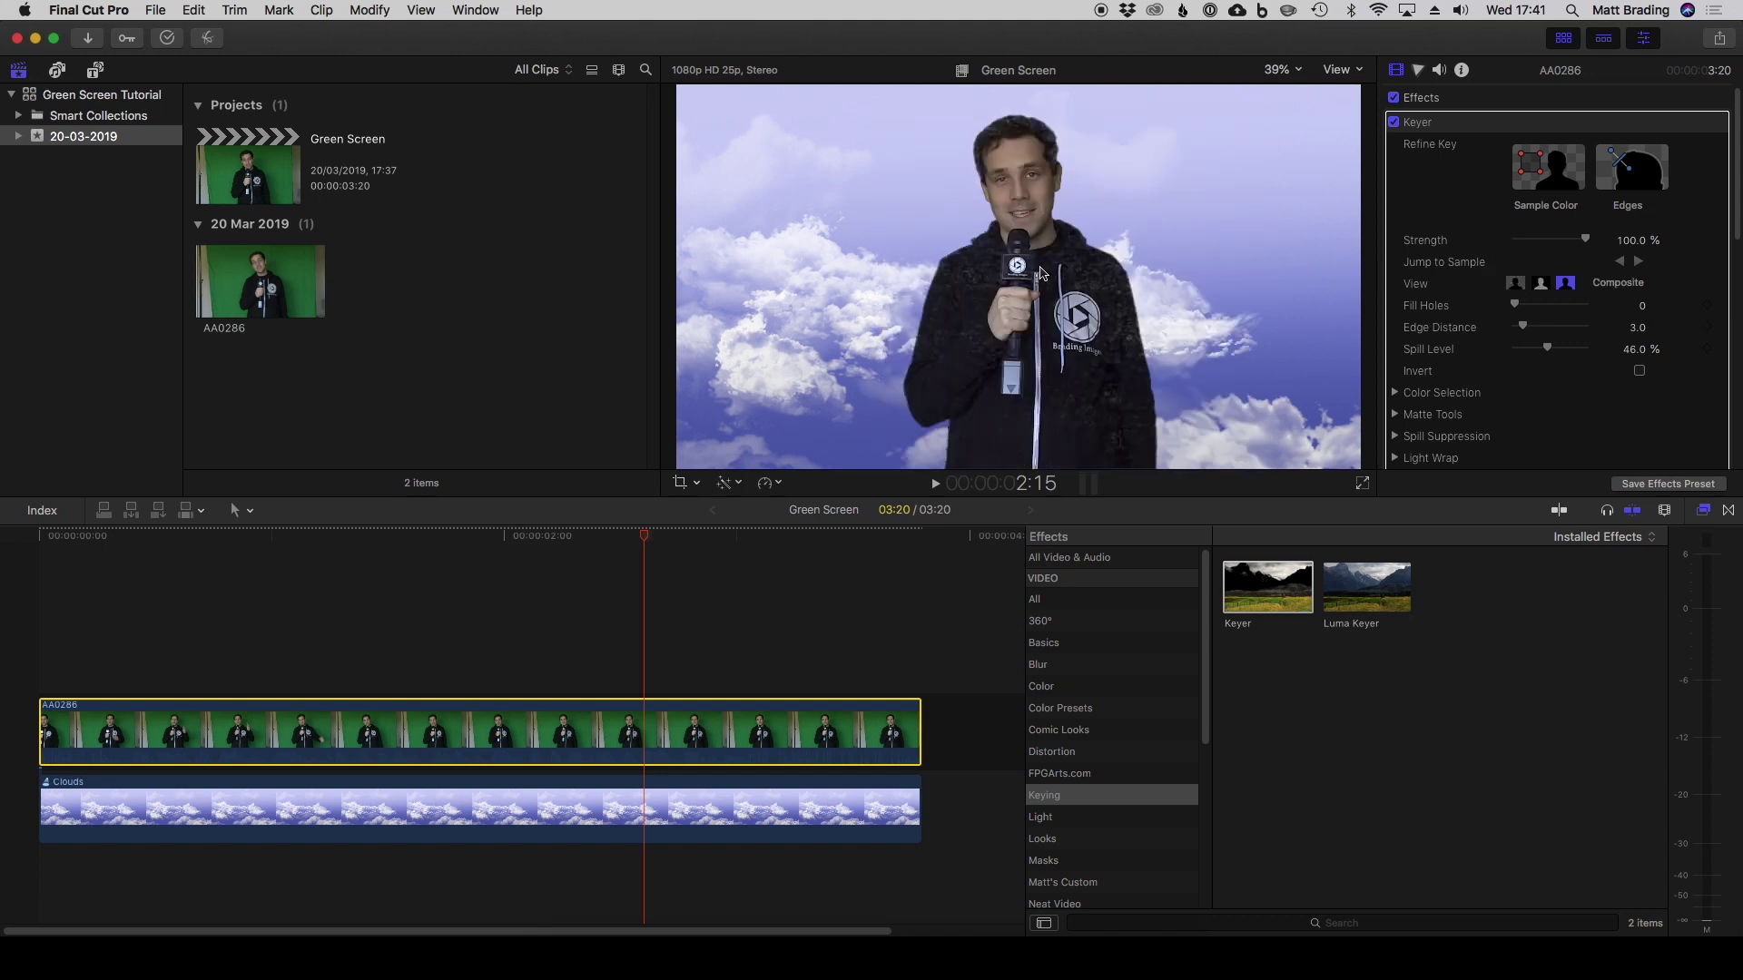
left_click(1540, 285)
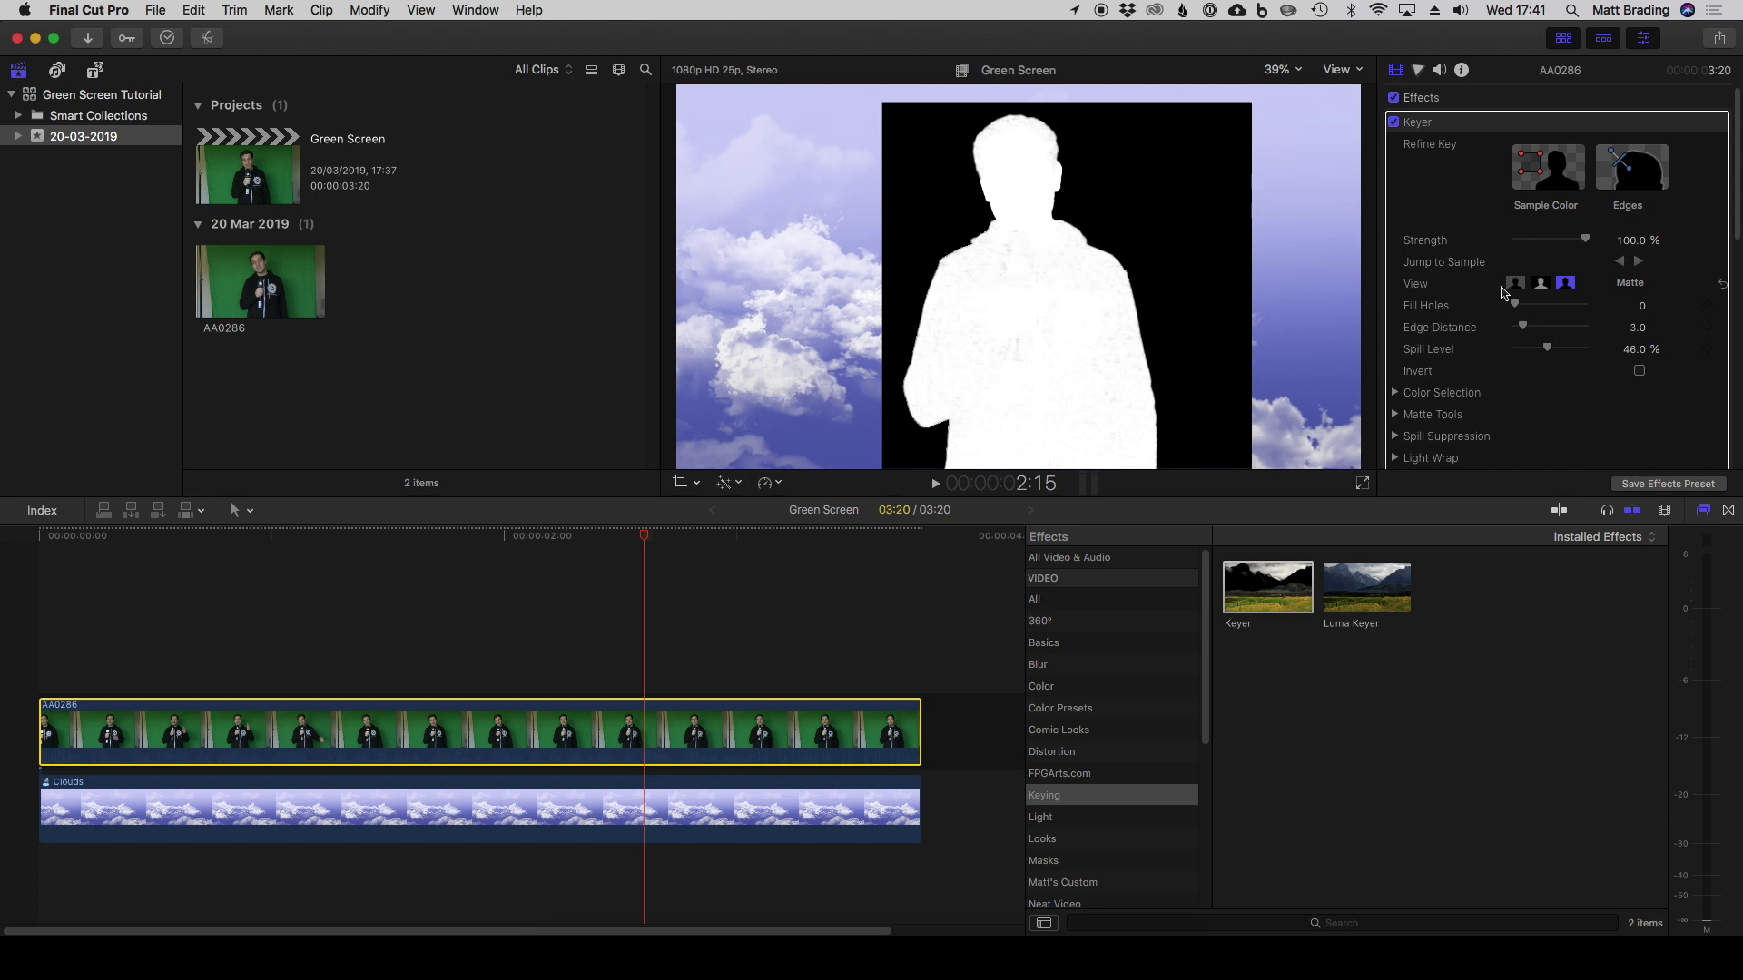
left_click(1515, 283)
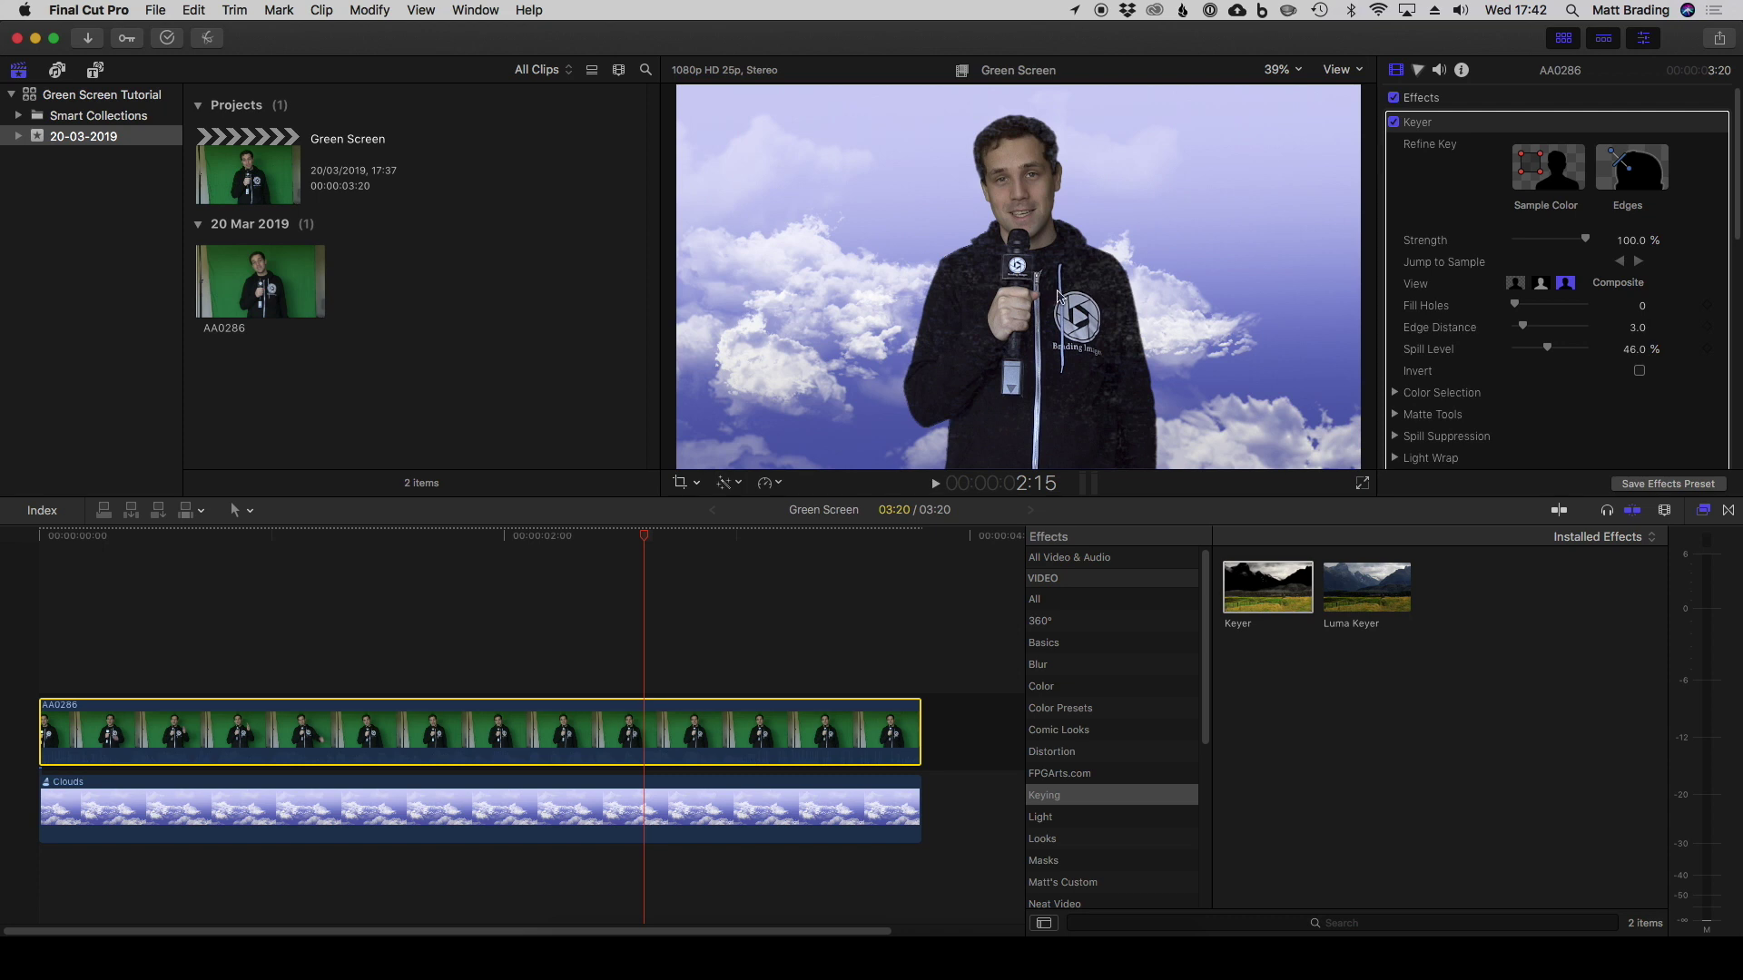
left_click(1567, 287)
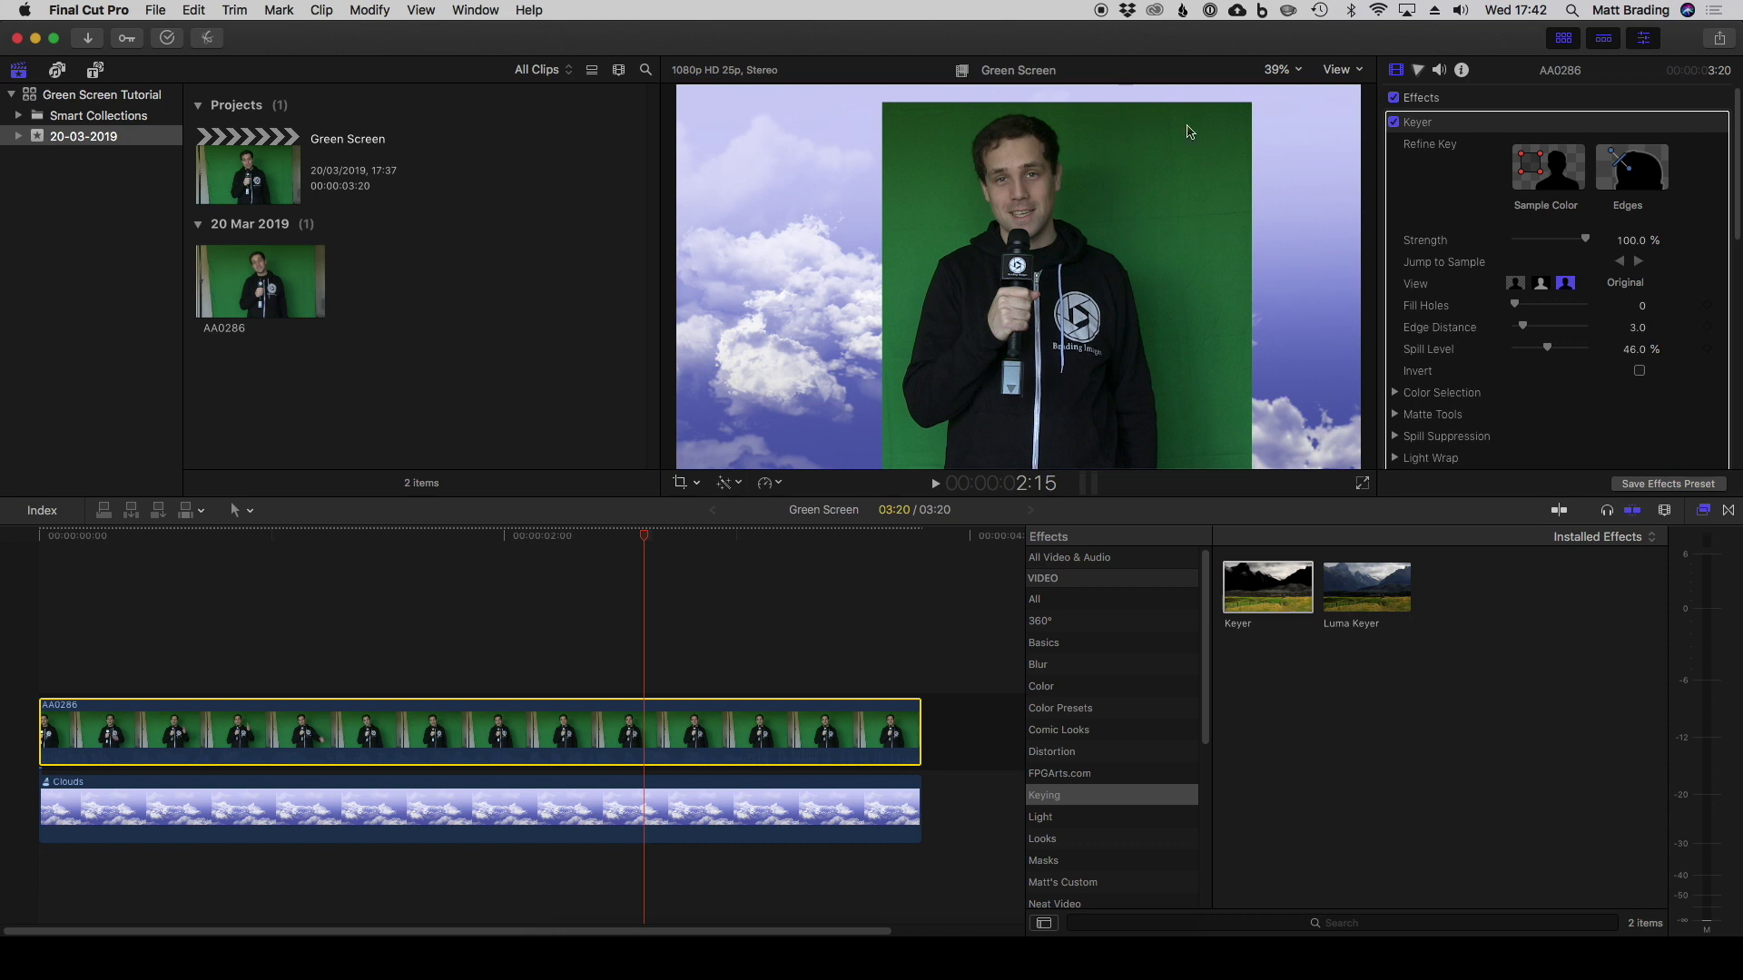
Take three Sample Color rectangles on the green backdrop: upper right, lower right, upper left.
left_click(1552, 178)
left_click_drag(1087, 122, 1238, 231)
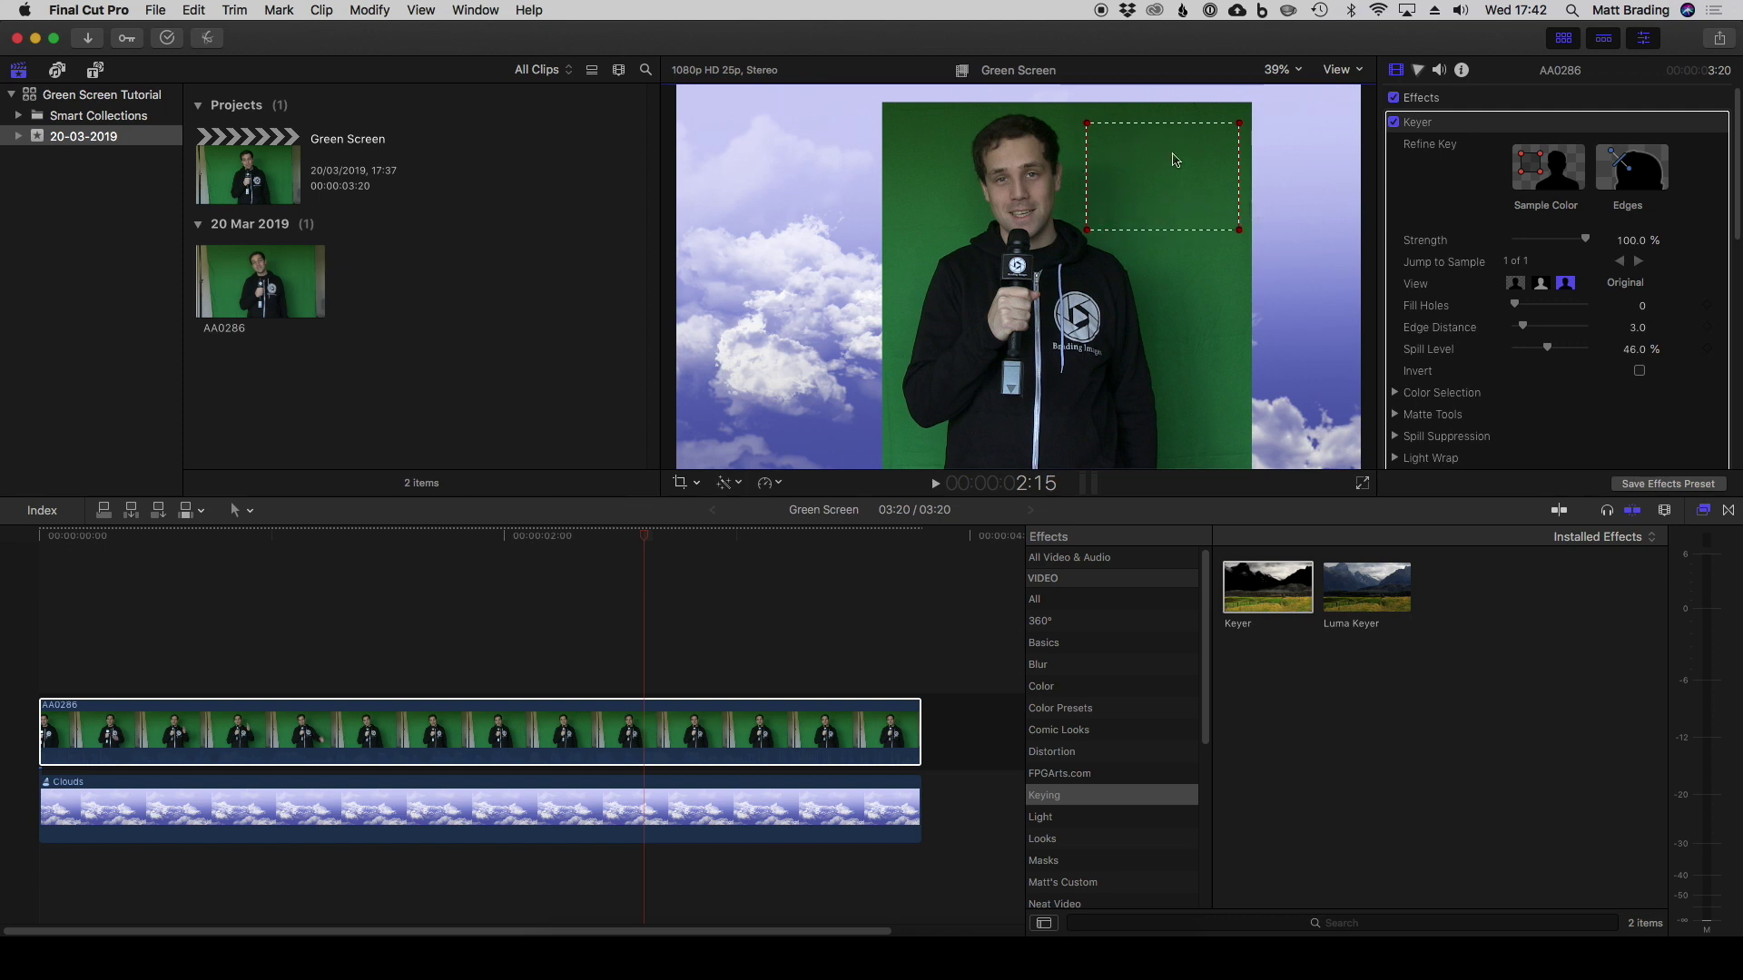
left_click(1536, 182)
left_click_drag(1162, 328, 1228, 459)
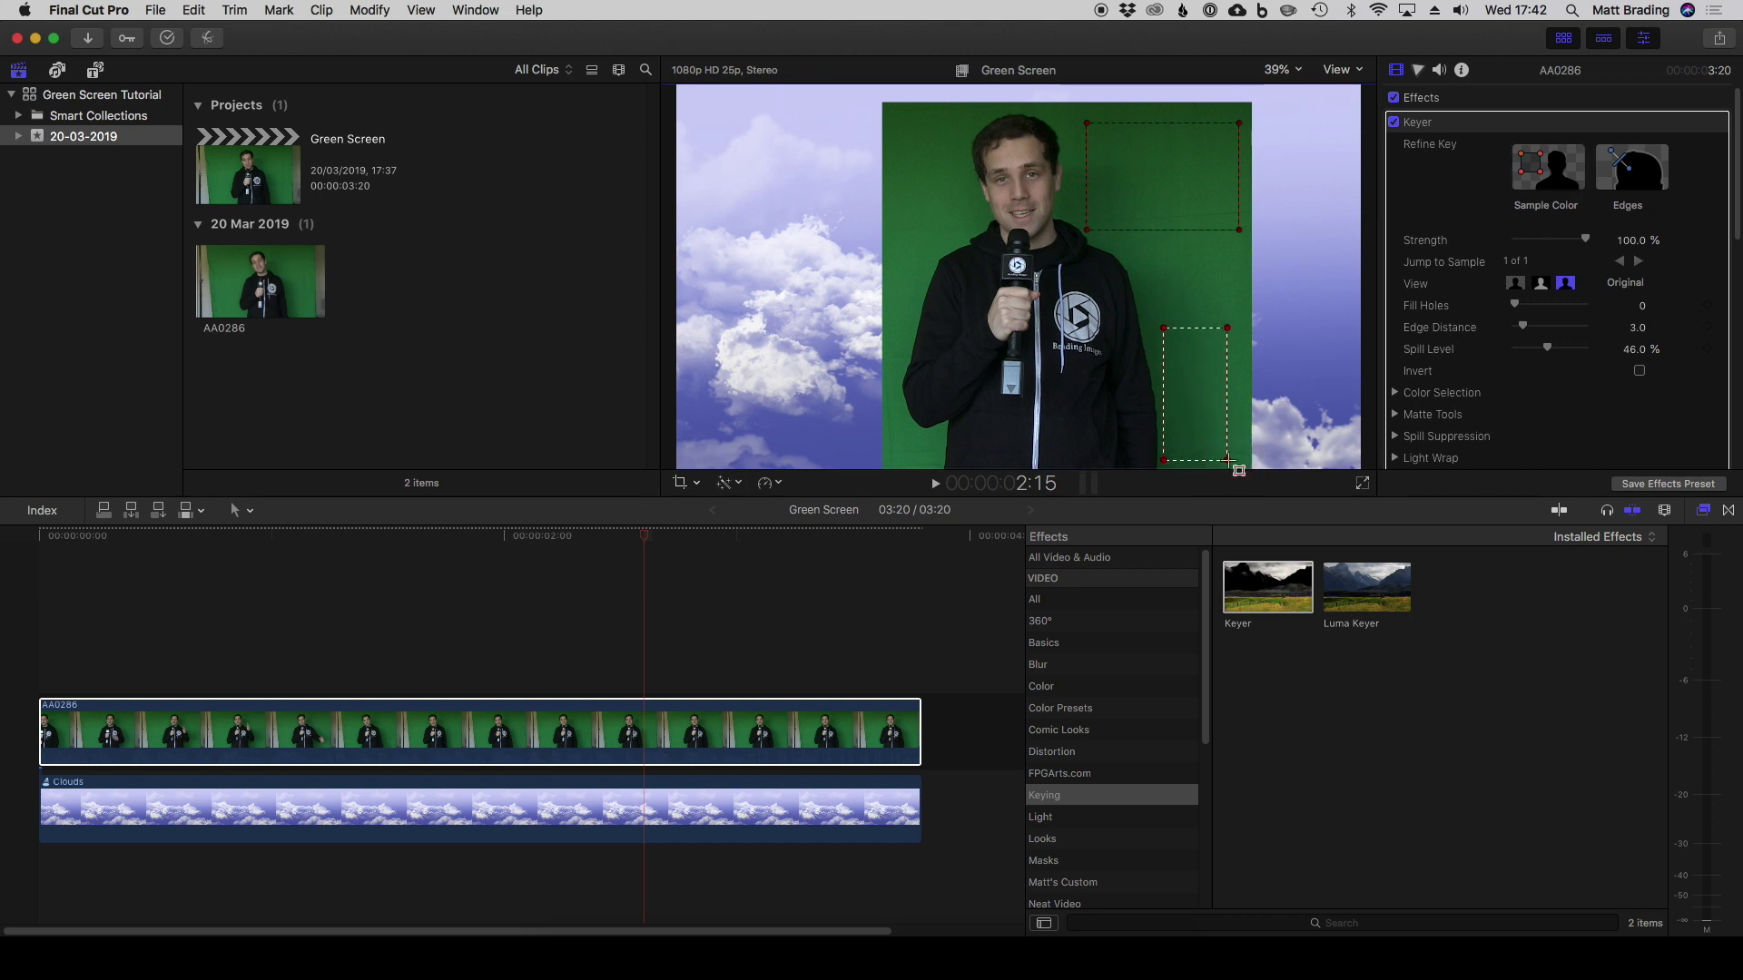
left_click(1524, 172)
left_click_drag(898, 111, 962, 224)
Compare the refined key in Composite and Matte views.
left_click(1521, 284)
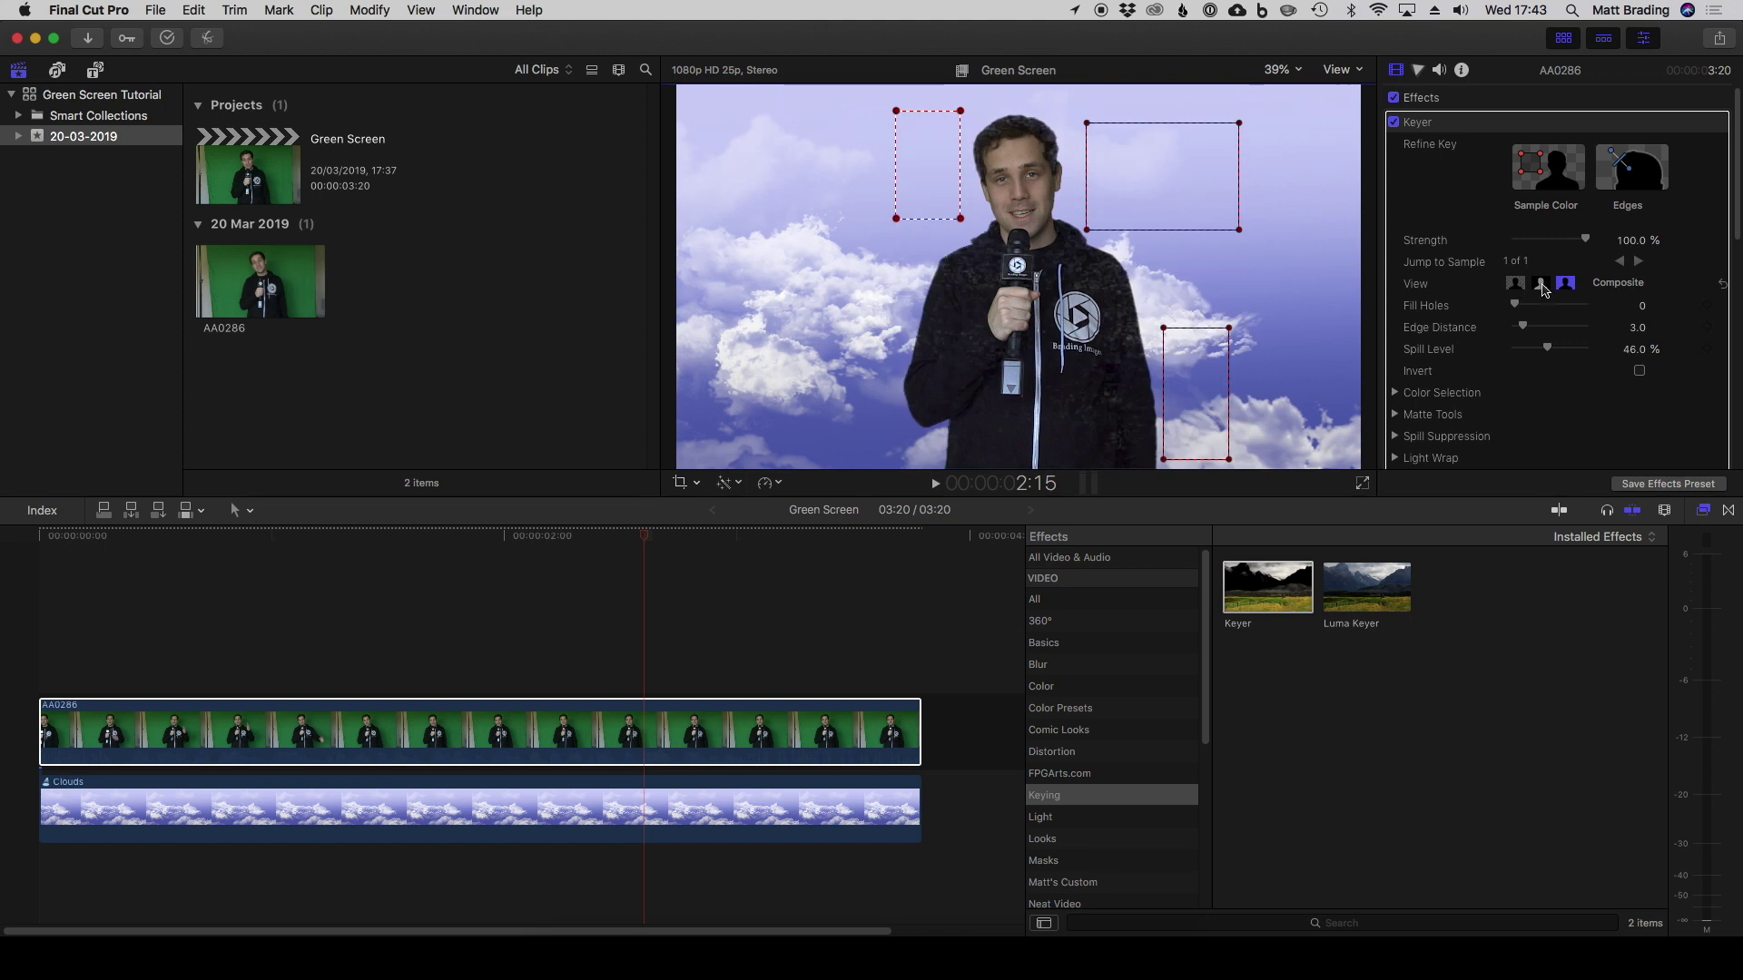
left_click(1542, 285)
left_click(1520, 284)
Inspect the matte at 100% zoom while nudging Fill Holes, then return to Fit and Composite.
left_click(1541, 284)
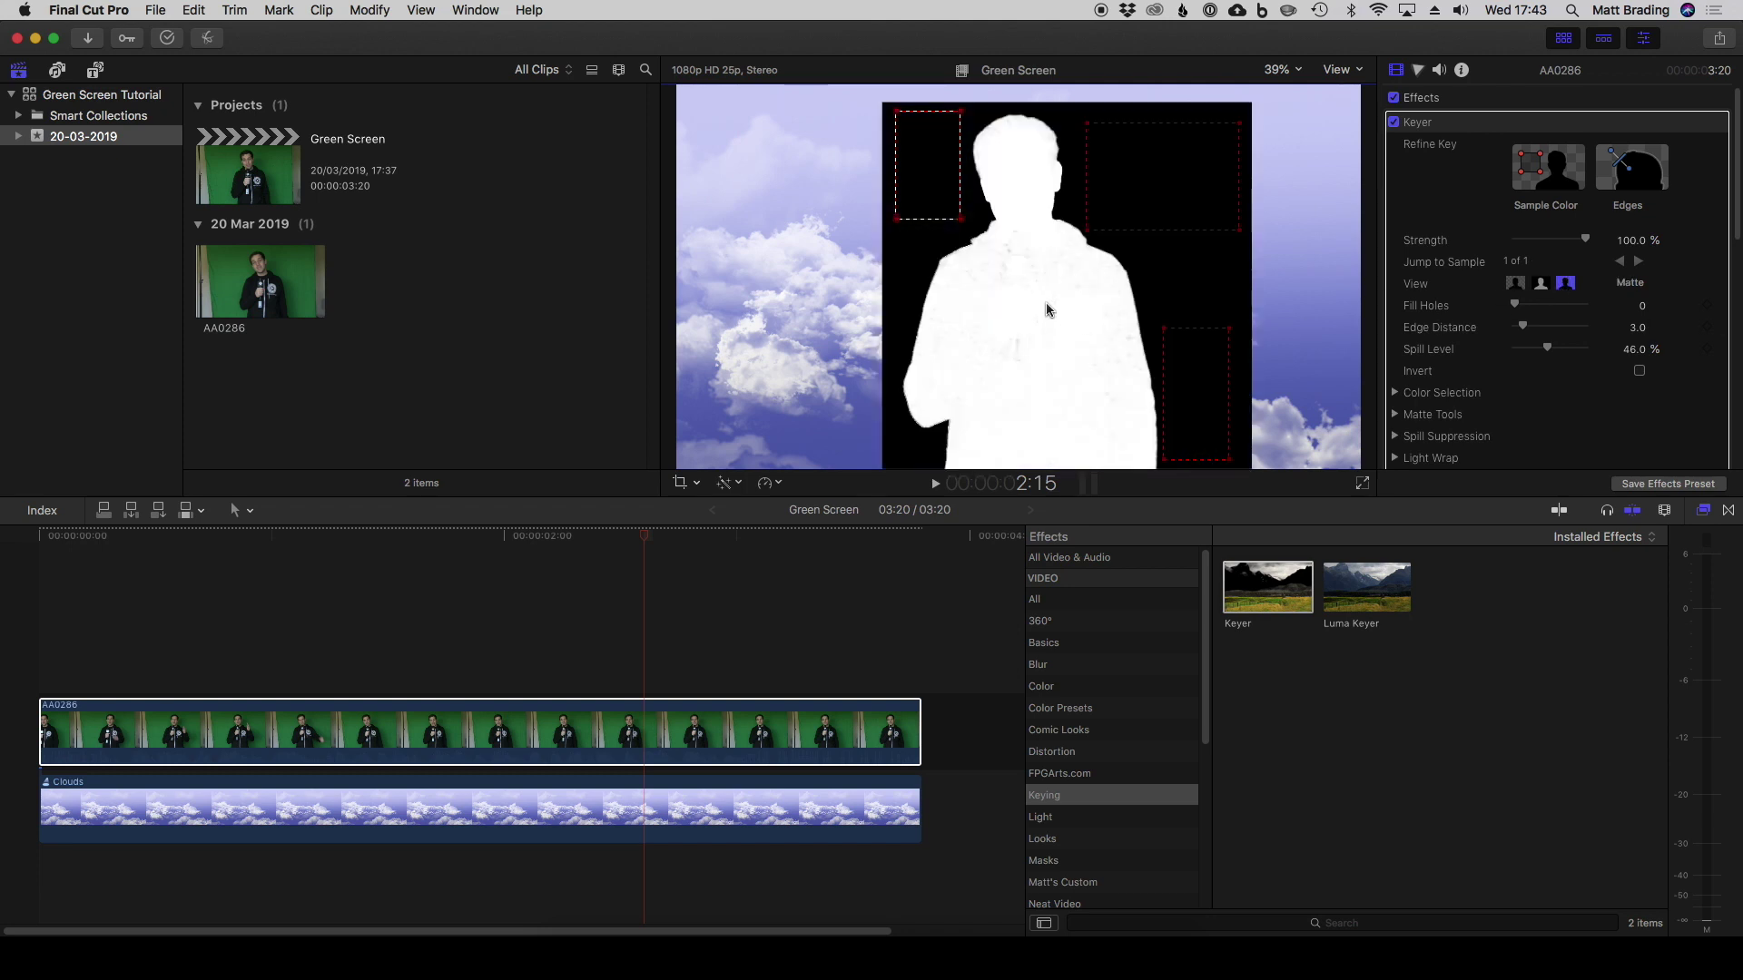
left_click(1289, 70)
left_click(1296, 186)
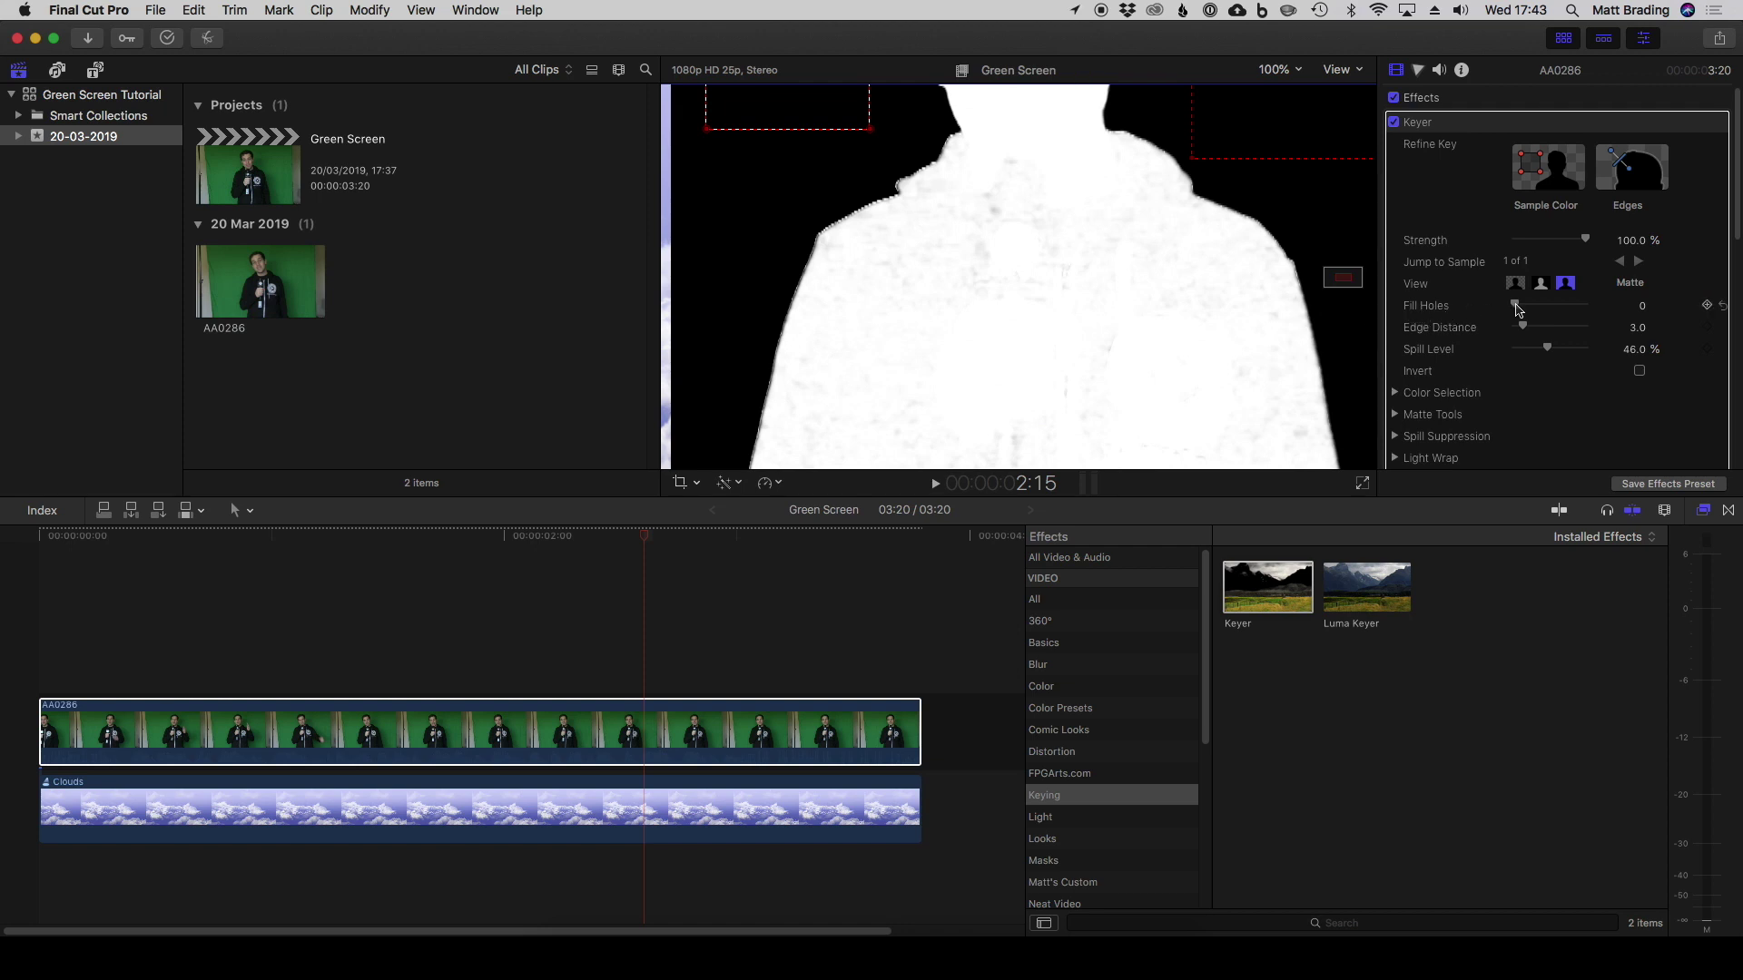
left_click_drag(1515, 304, 1517, 310)
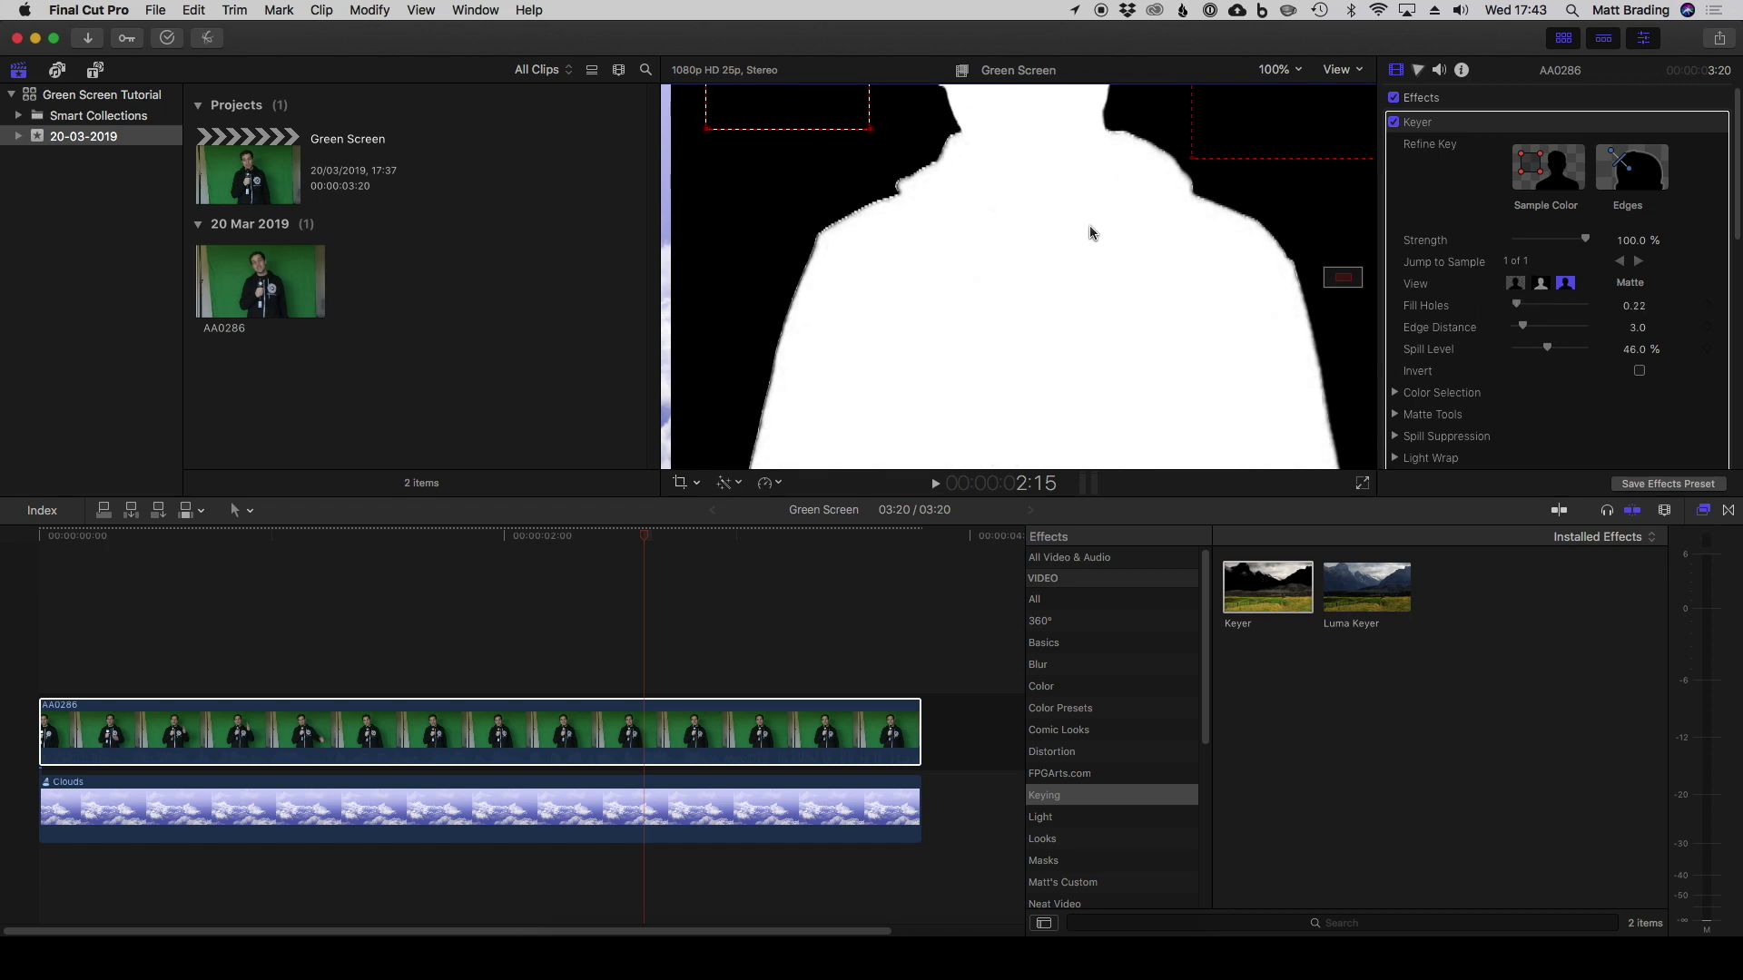
left_click_drag(1350, 277, 1350, 272)
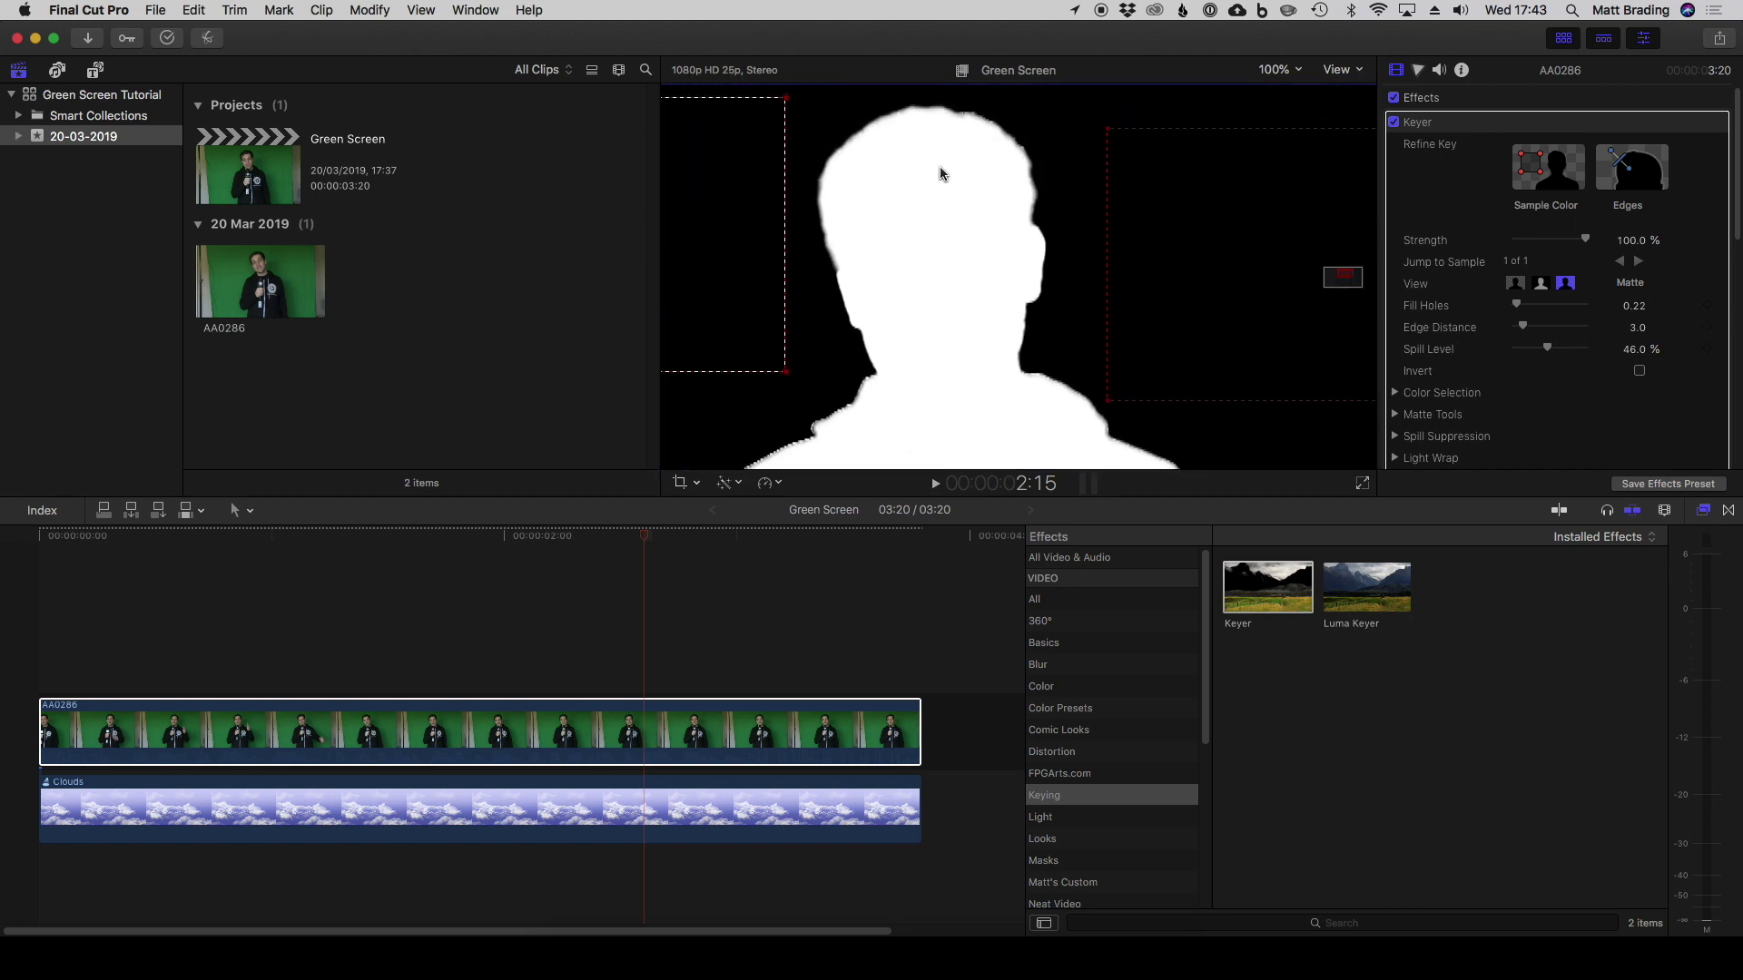
left_click(1277, 70)
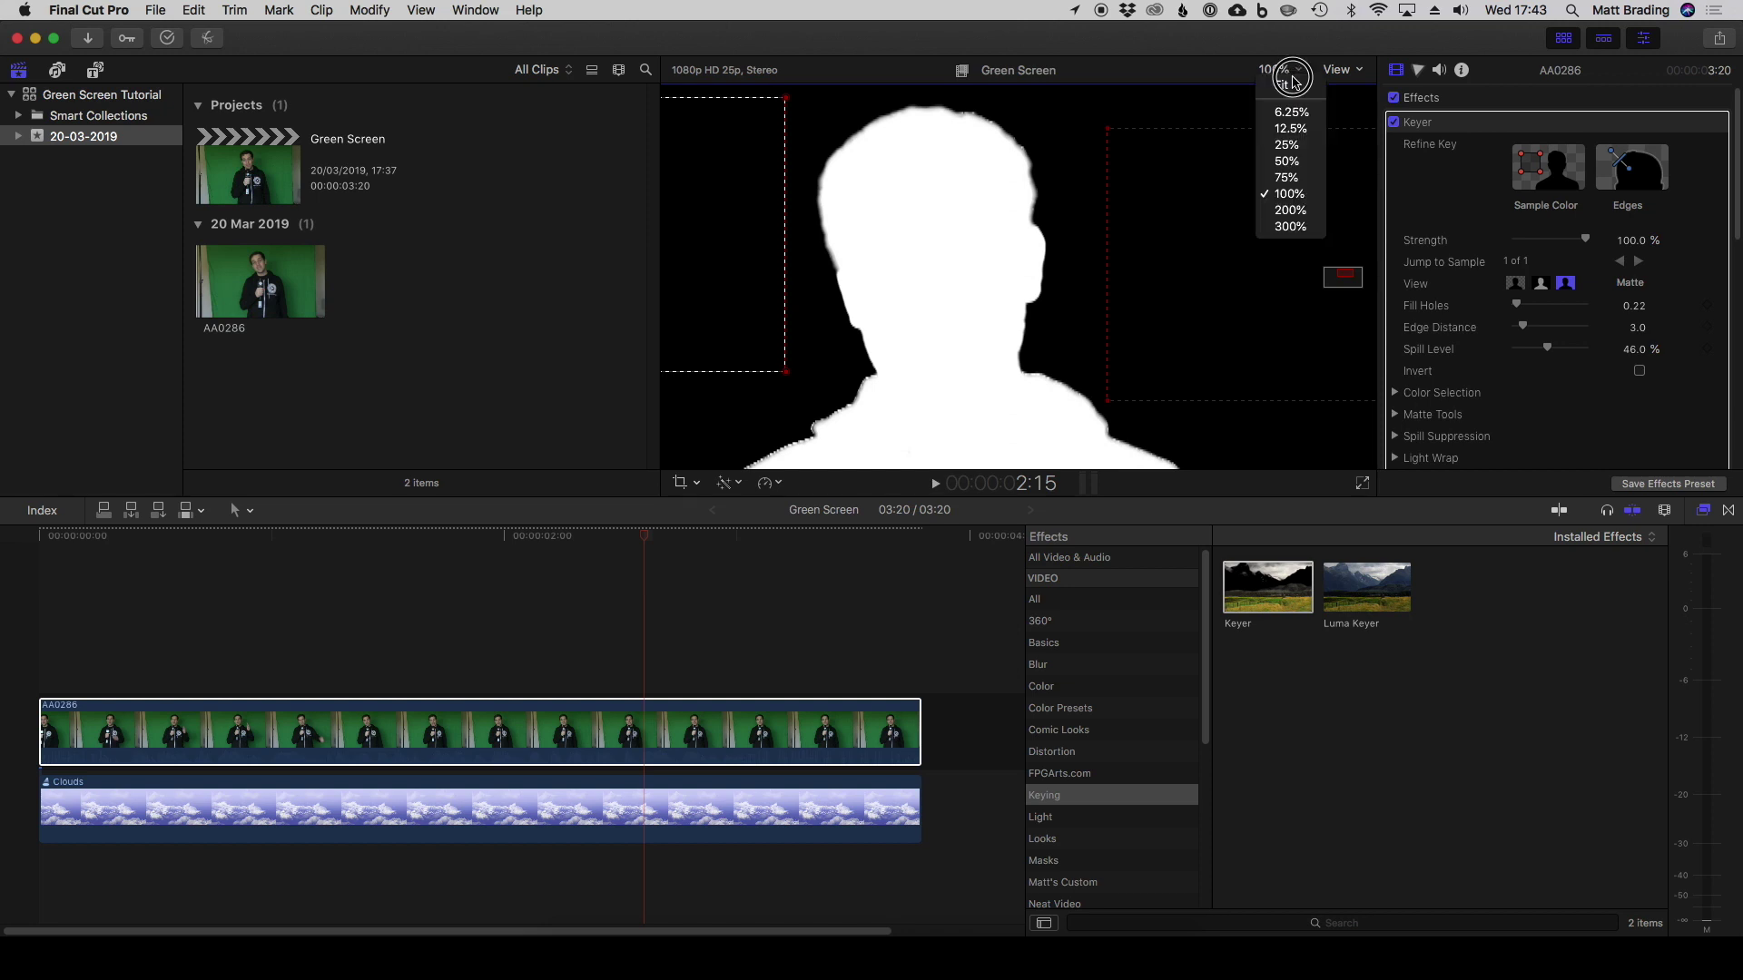
left_click(1294, 91)
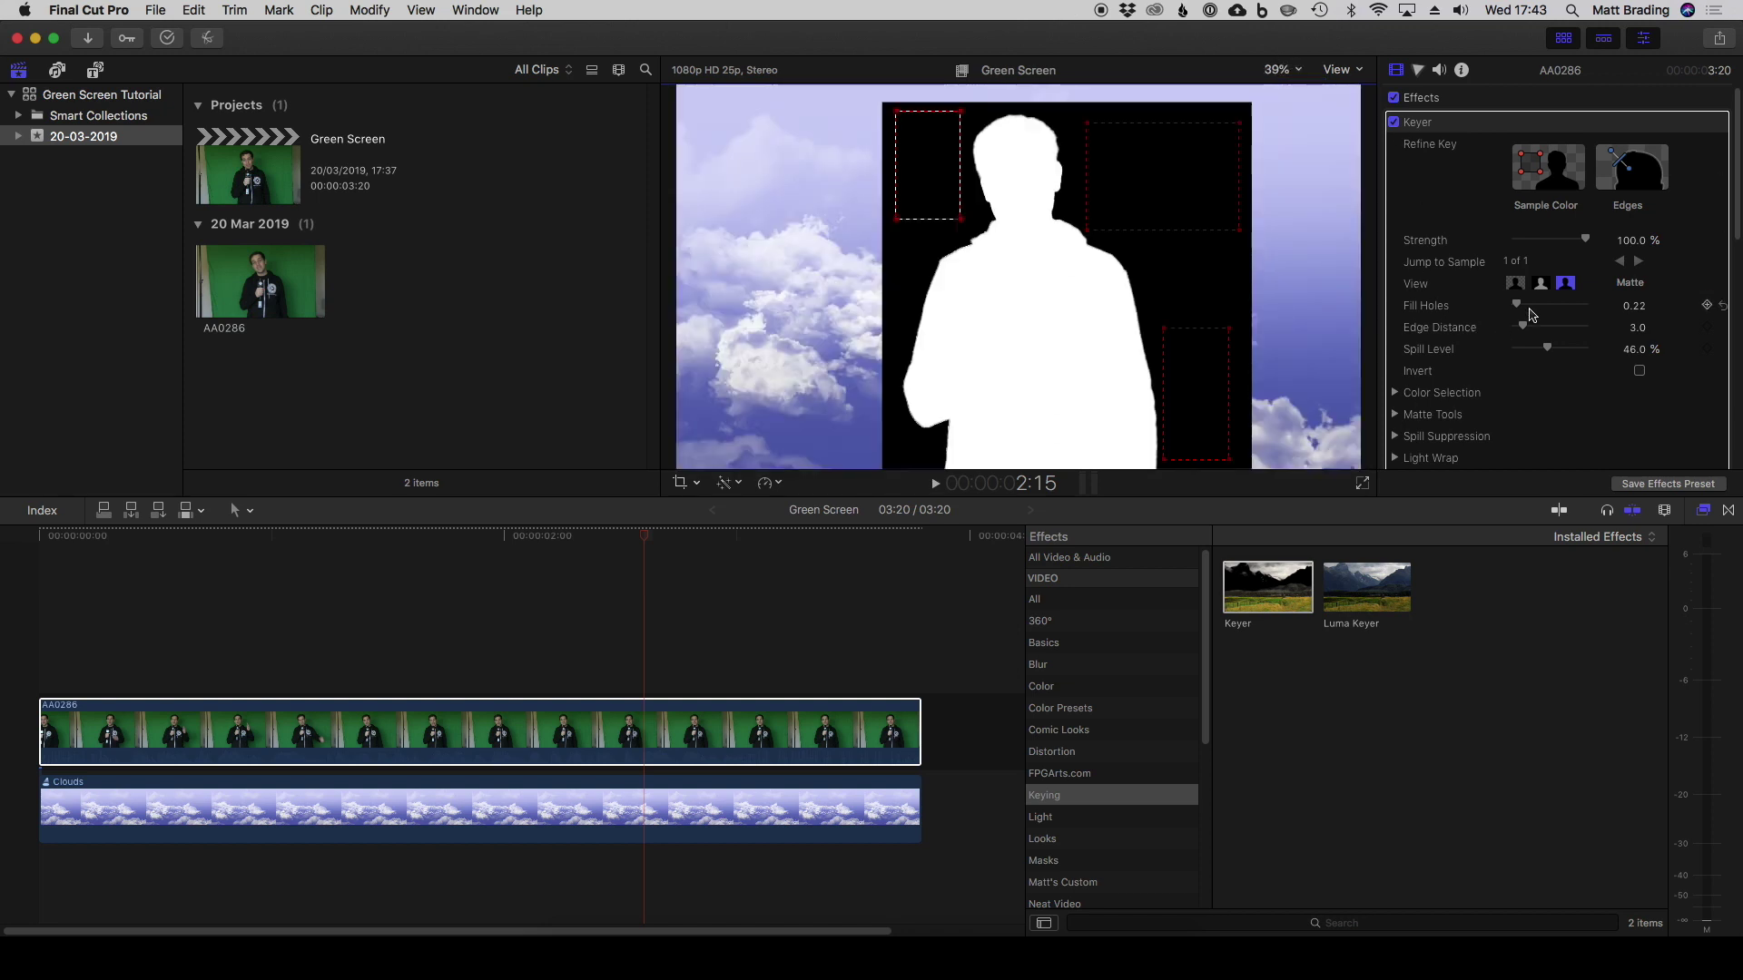
left_click(1513, 284)
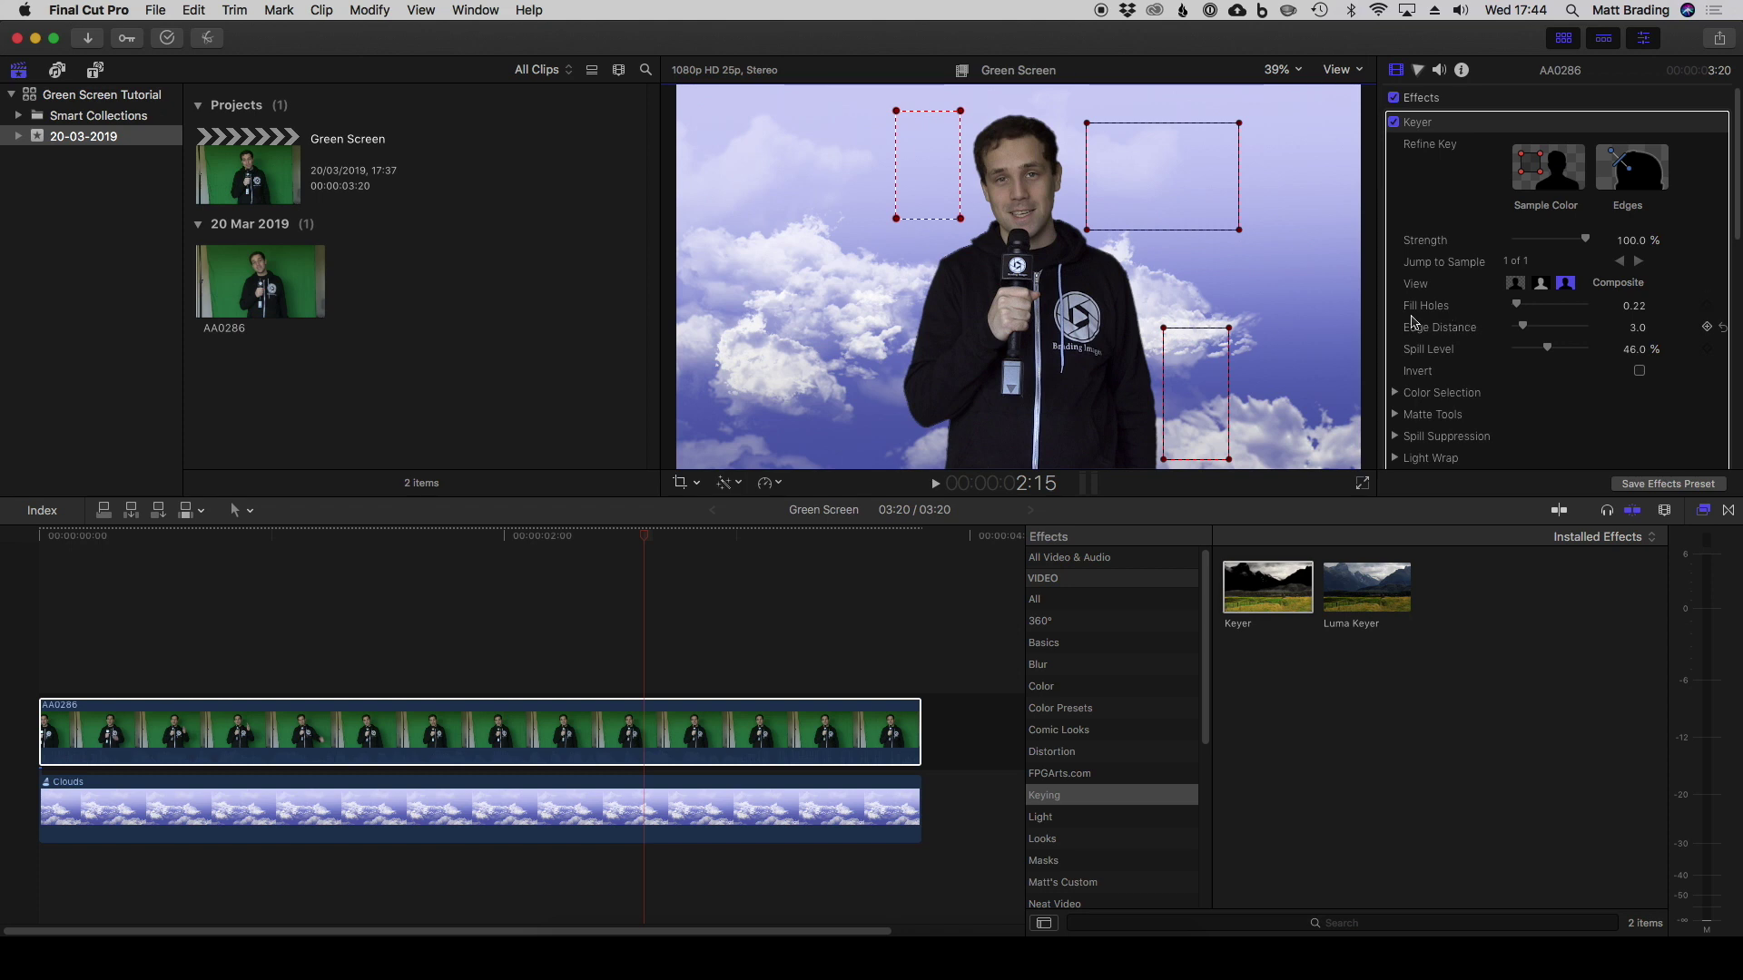
Set Keyer Fill Holes to 0.2 after trying the maximum of 10.0.
left_click_drag(1516, 306, 1601, 311)
left_click_drag(674, 552, 283, 535)
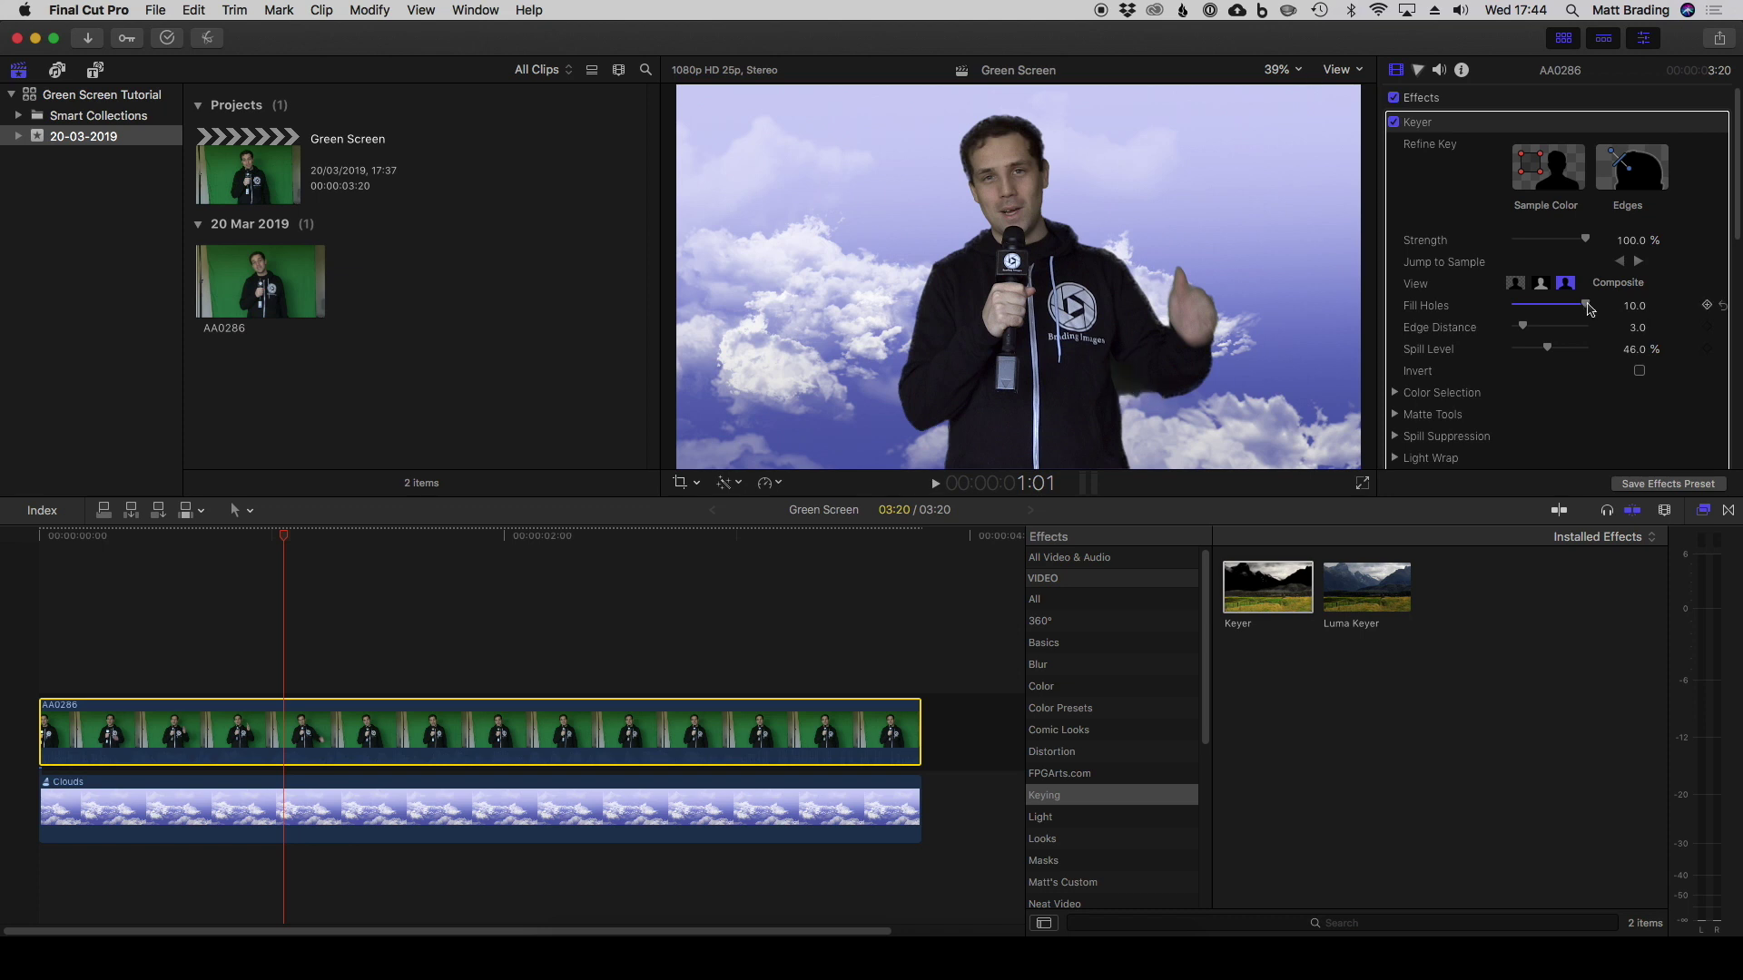
left_click(1637, 306)
type("0.2")
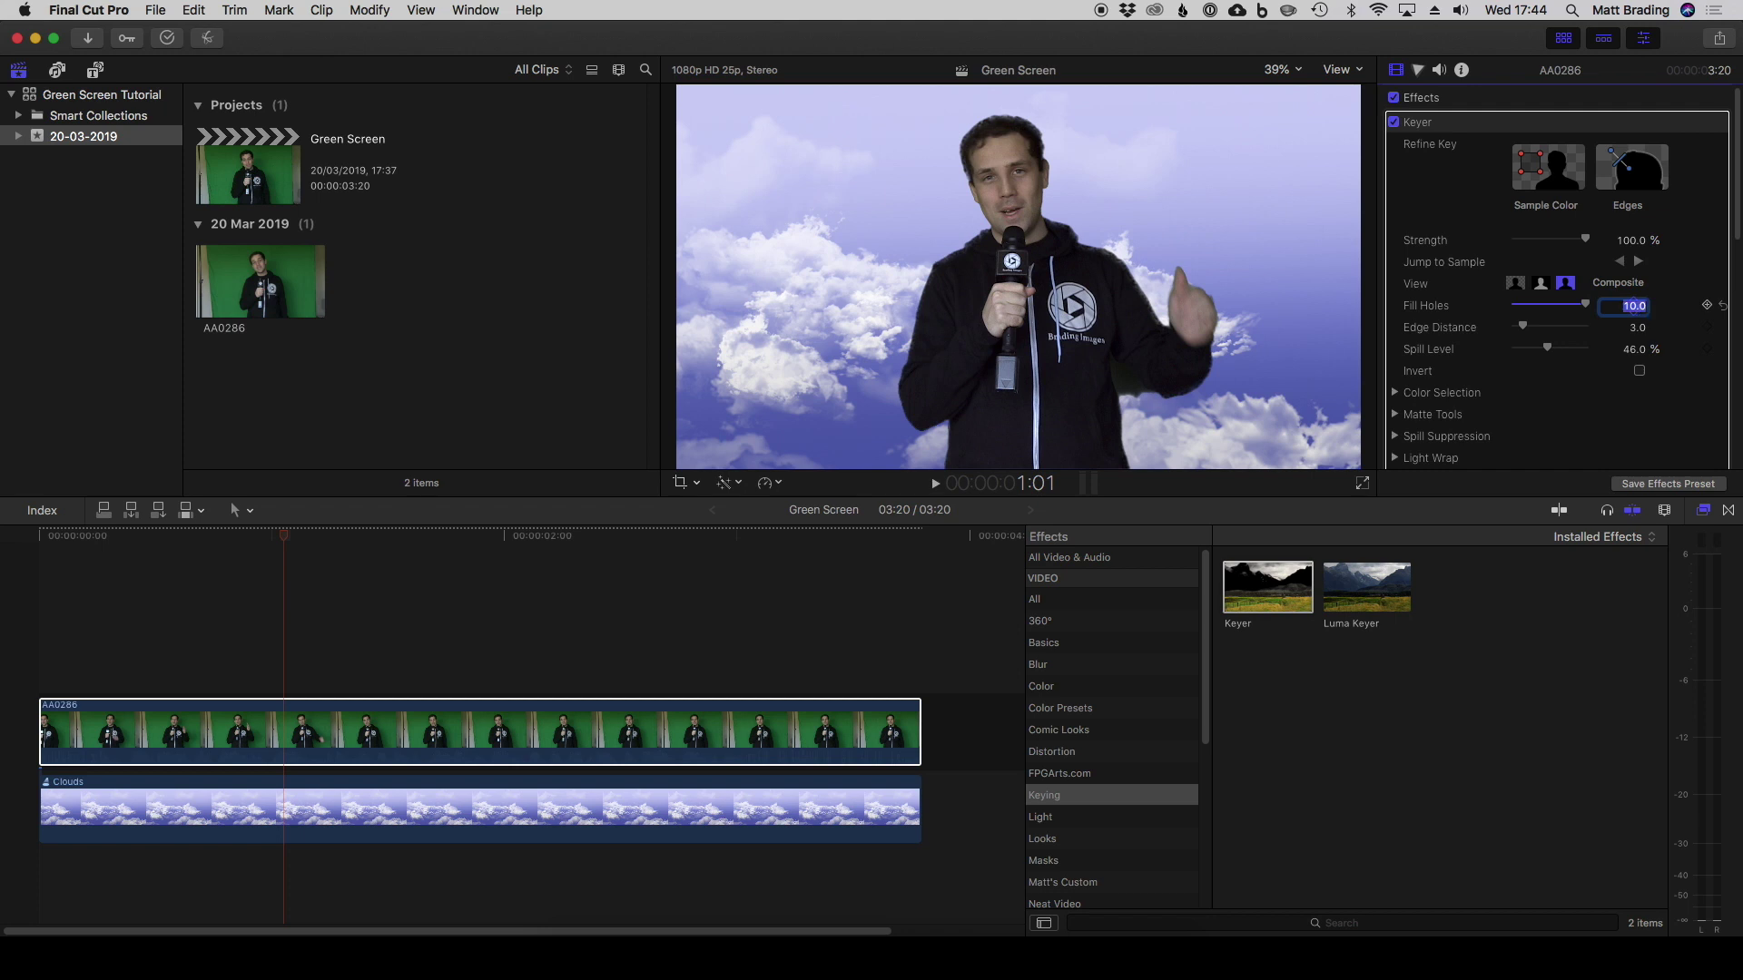
key("Return")
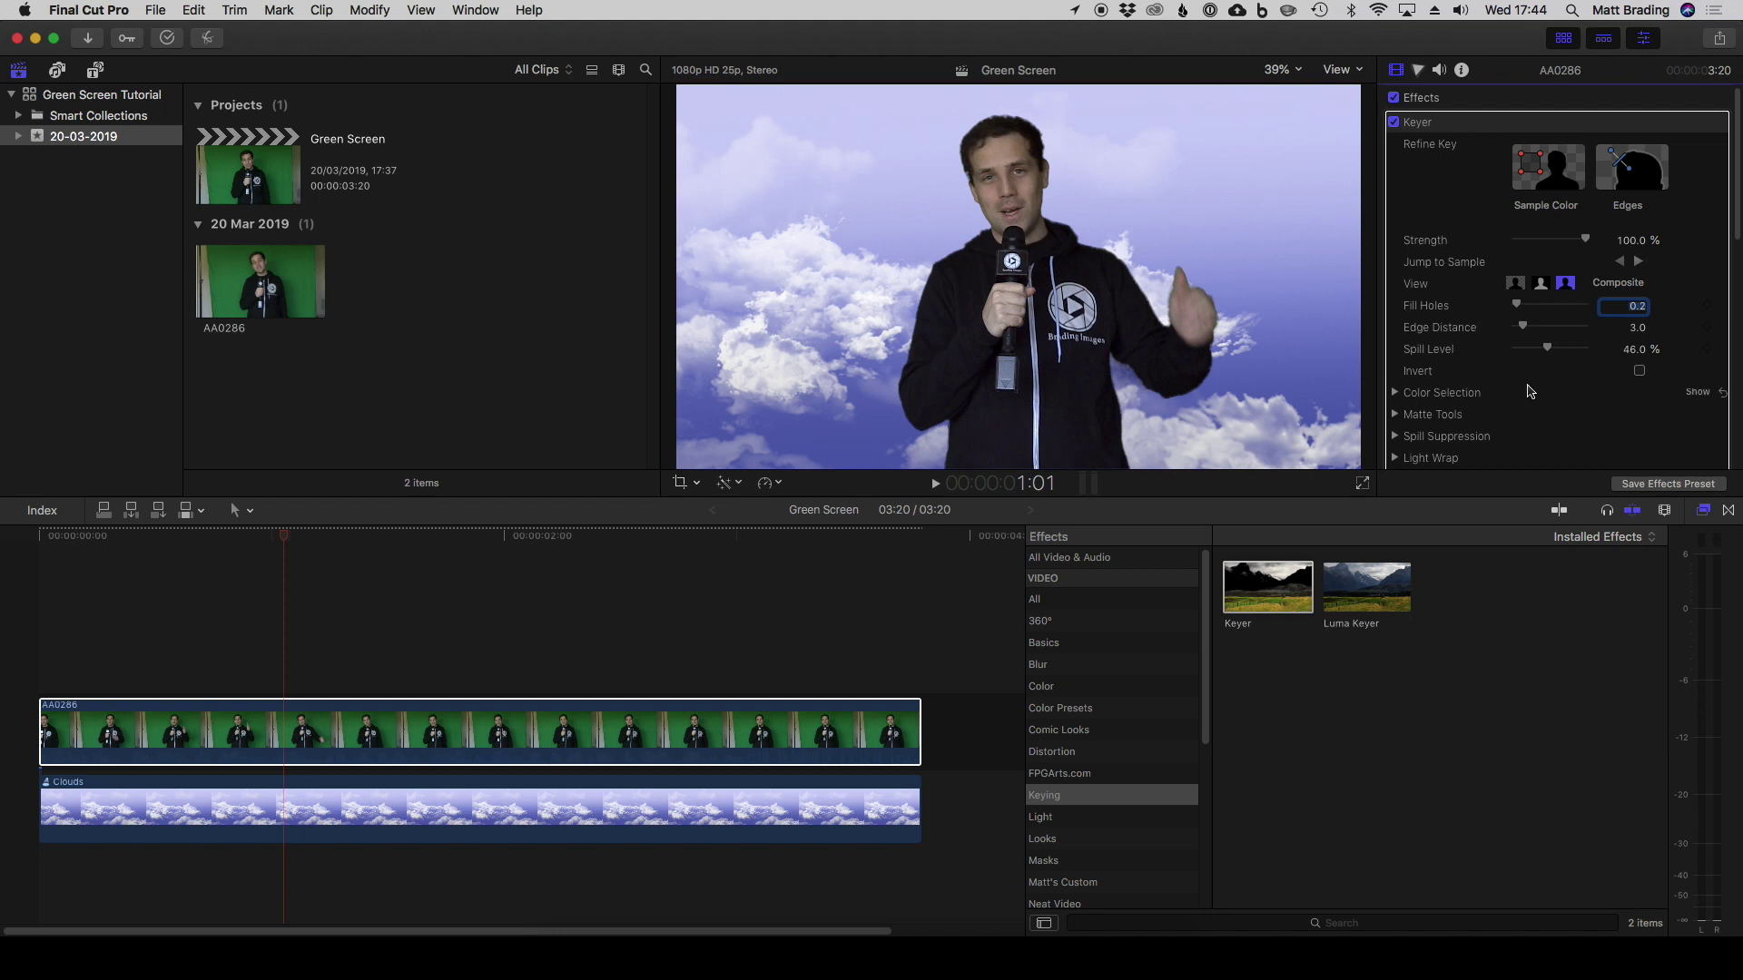
left_click(1697, 390)
key("super+equal")
left_click(1279, 69)
left_click(1294, 88)
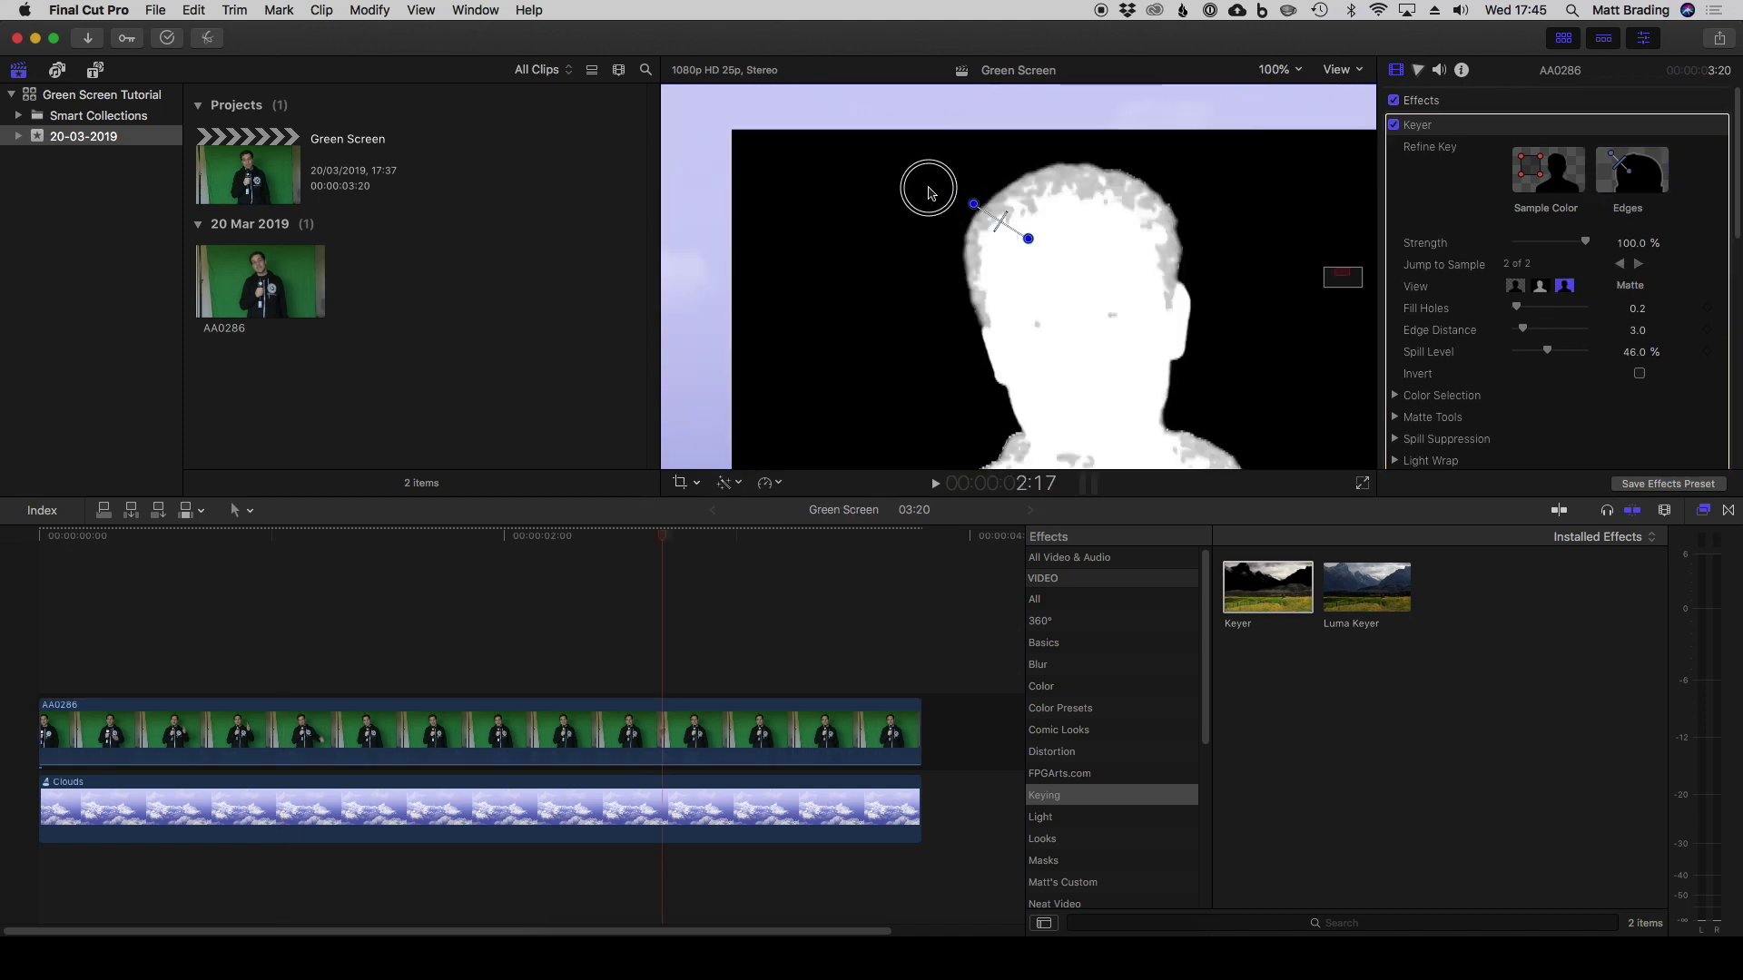
Draw an edge sample from background to hair and drag its handle to tighten the matte.
left_click(928, 189)
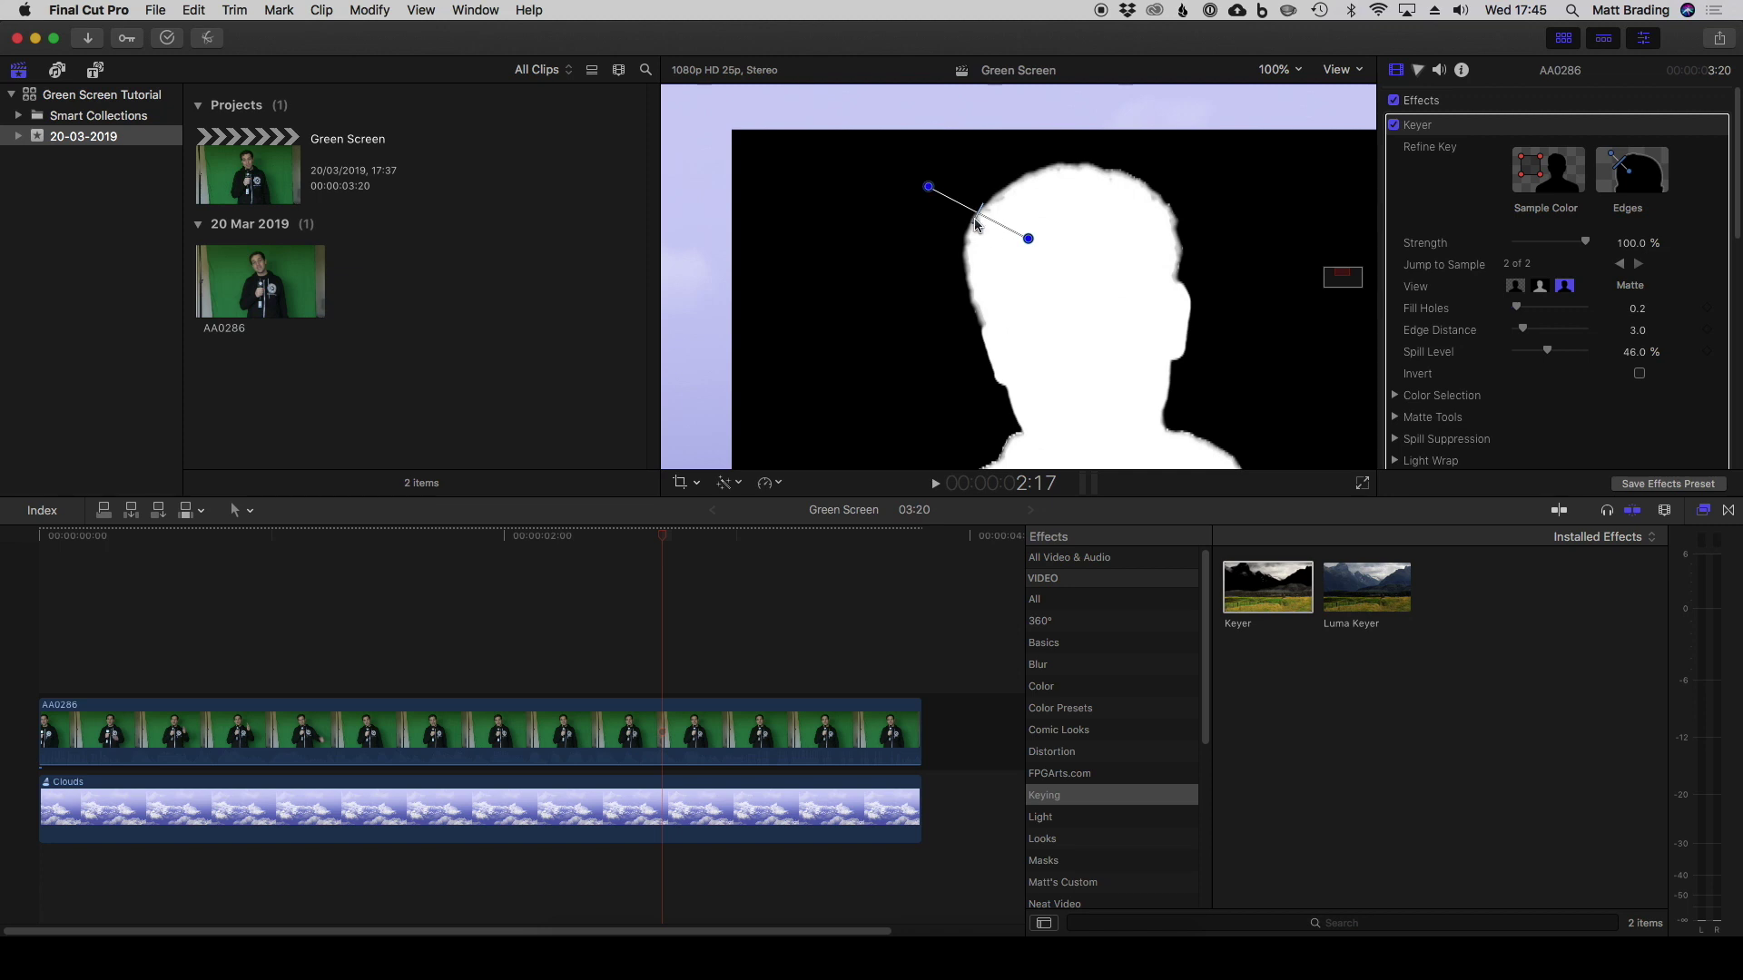
mouse_move(975, 217)
left_mouse_down()
mouse_move(987, 229)
mouse_move(957, 208)
mouse_move(1004, 229)
left_mouse_up()
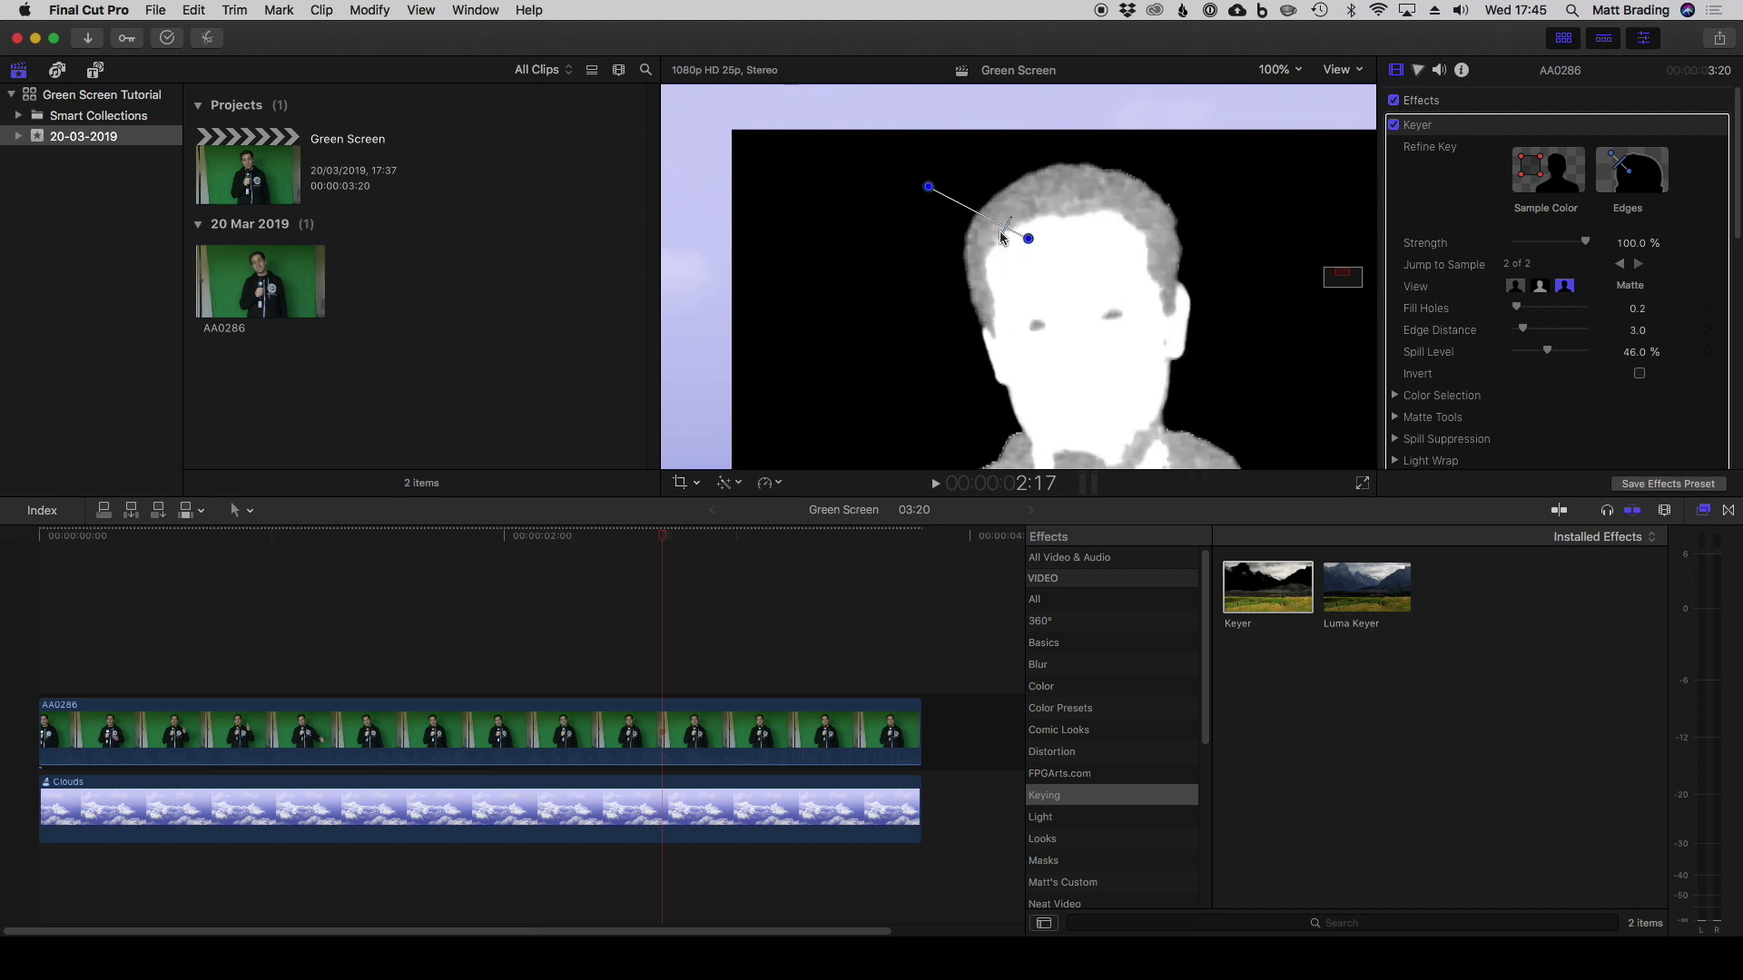
left_click_drag(1002, 240, 950, 213)
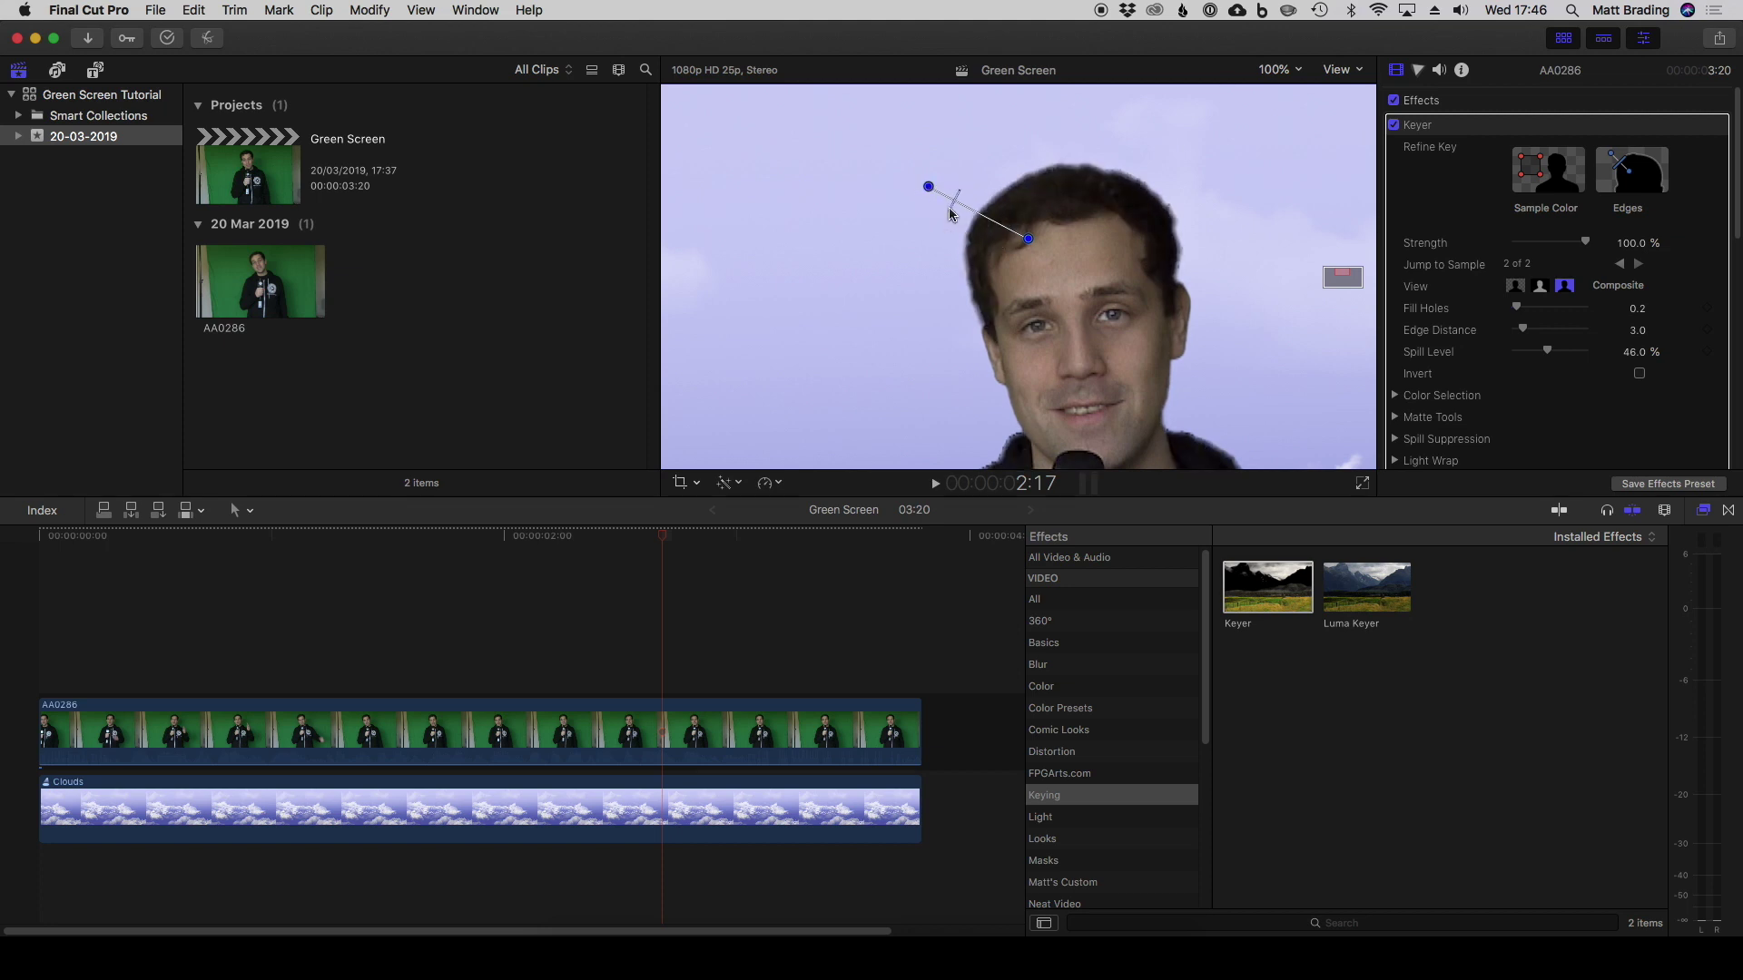
left_click(932, 192)
Zoom the viewer to 100% on the presenter's face and expand Light Wrap.
left_click(1292, 76)
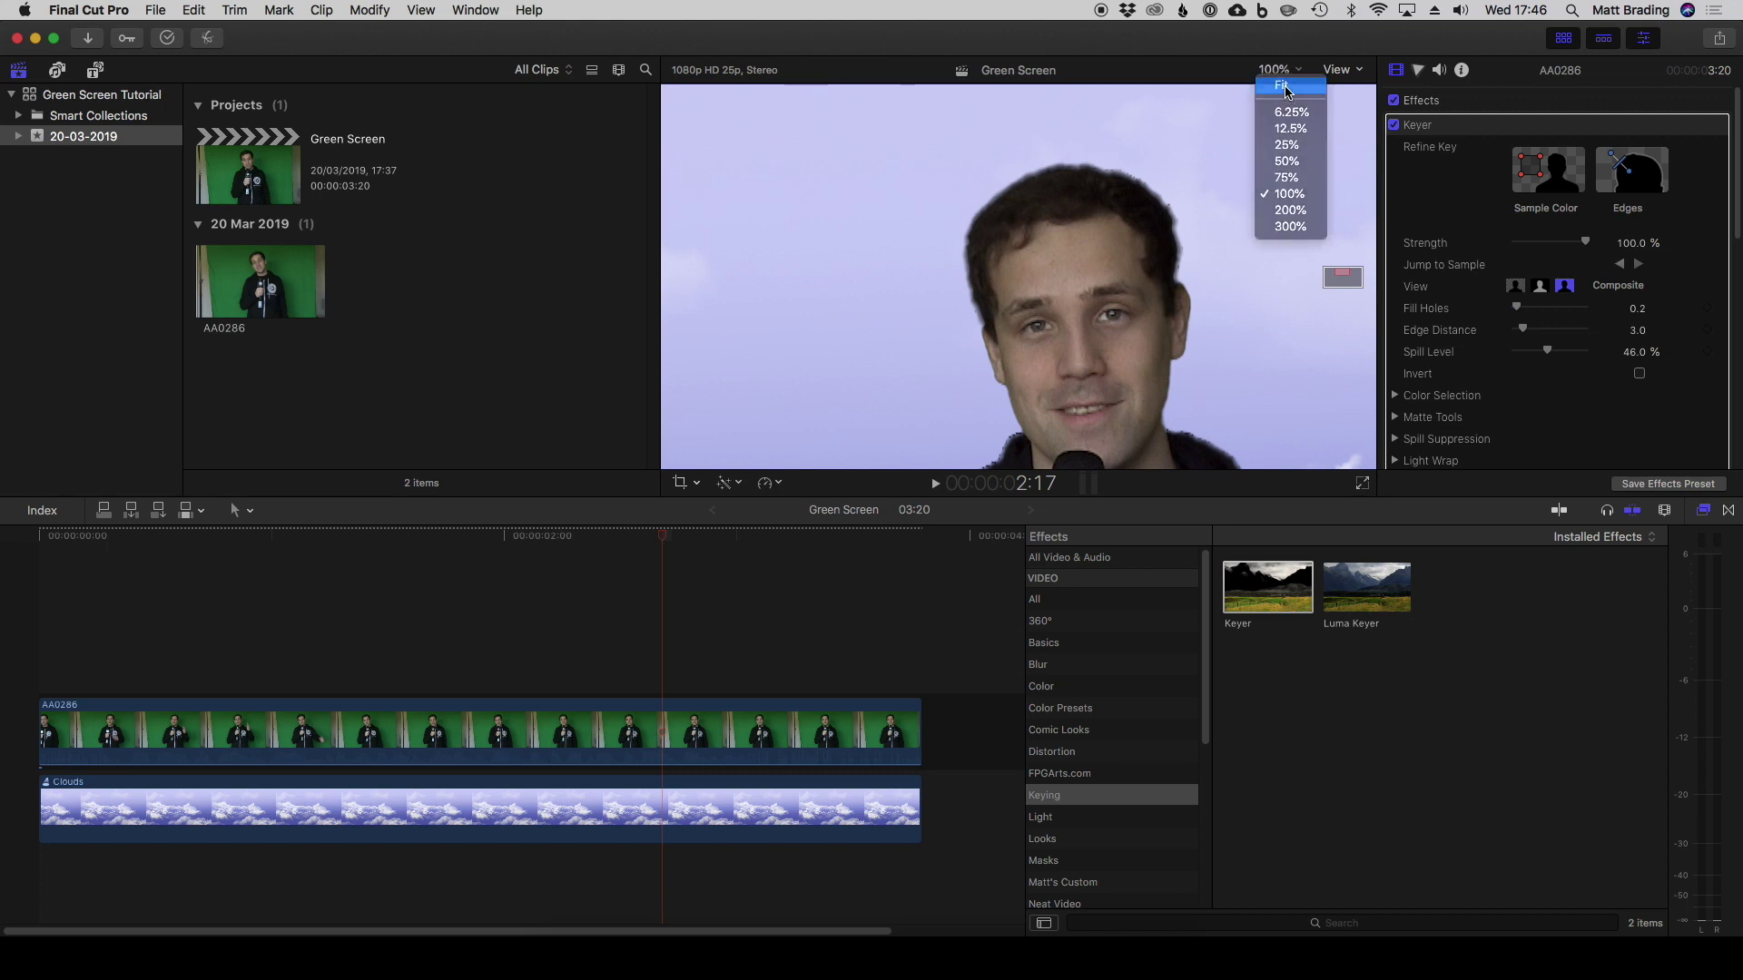
left_click(1278, 90)
left_click(1280, 70)
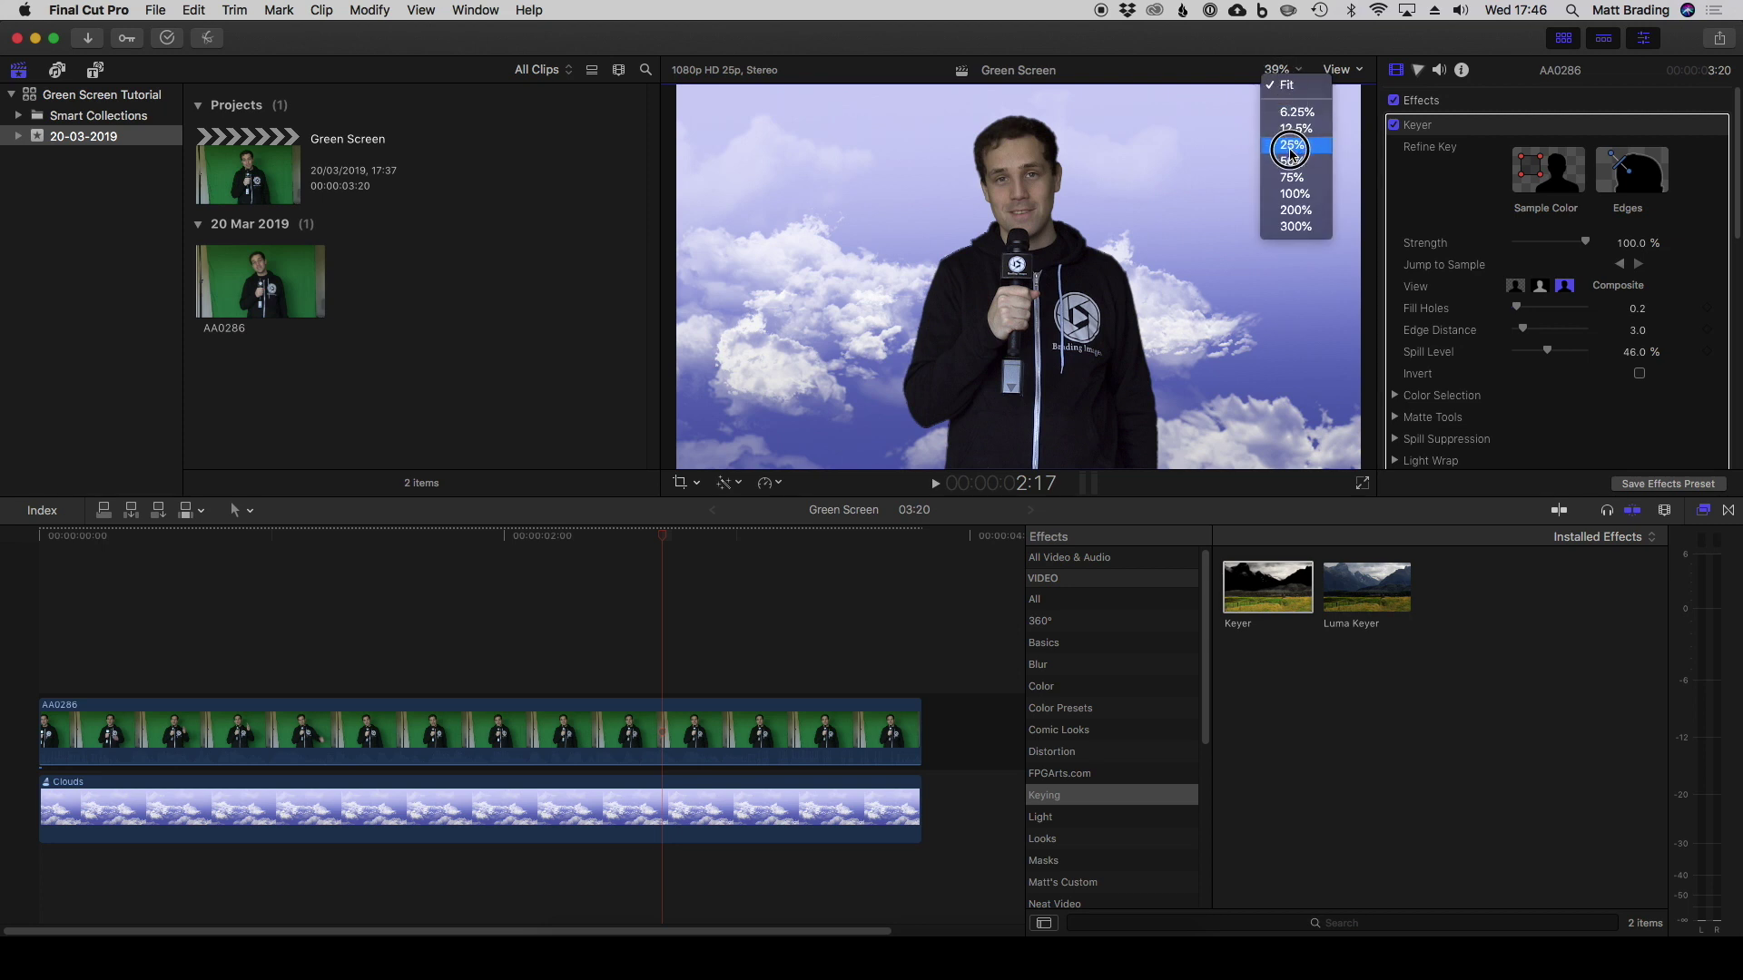
left_click(1300, 193)
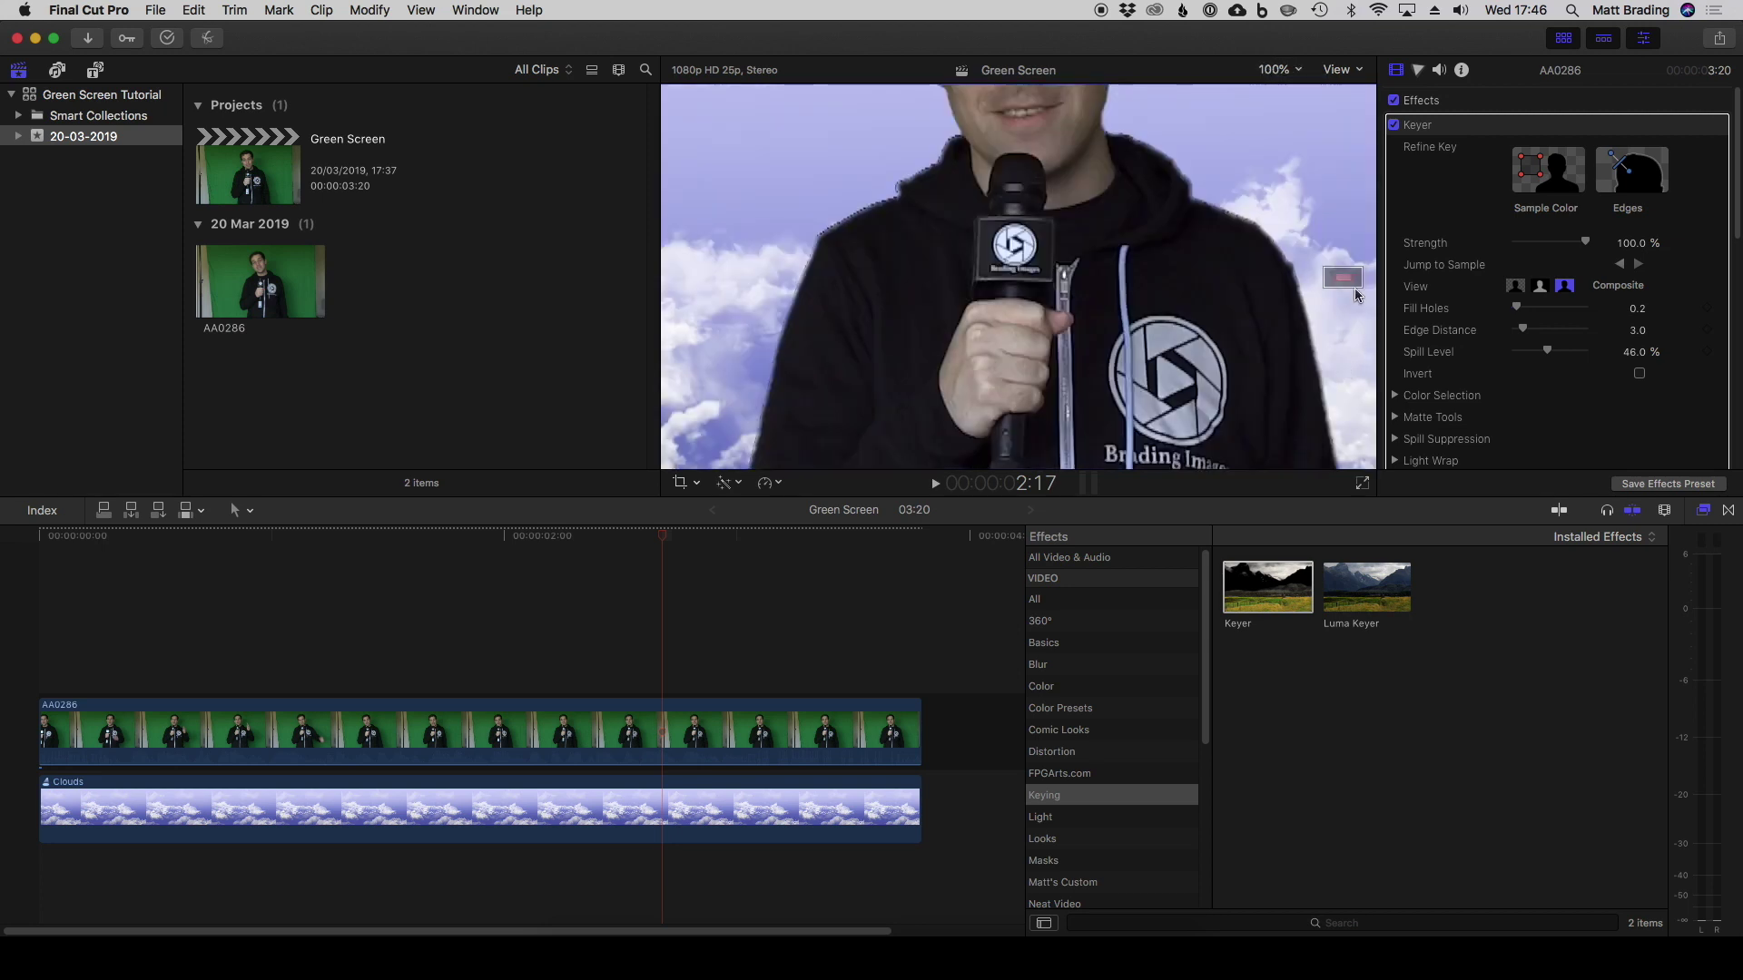
left_click_drag(1358, 297, 1350, 275)
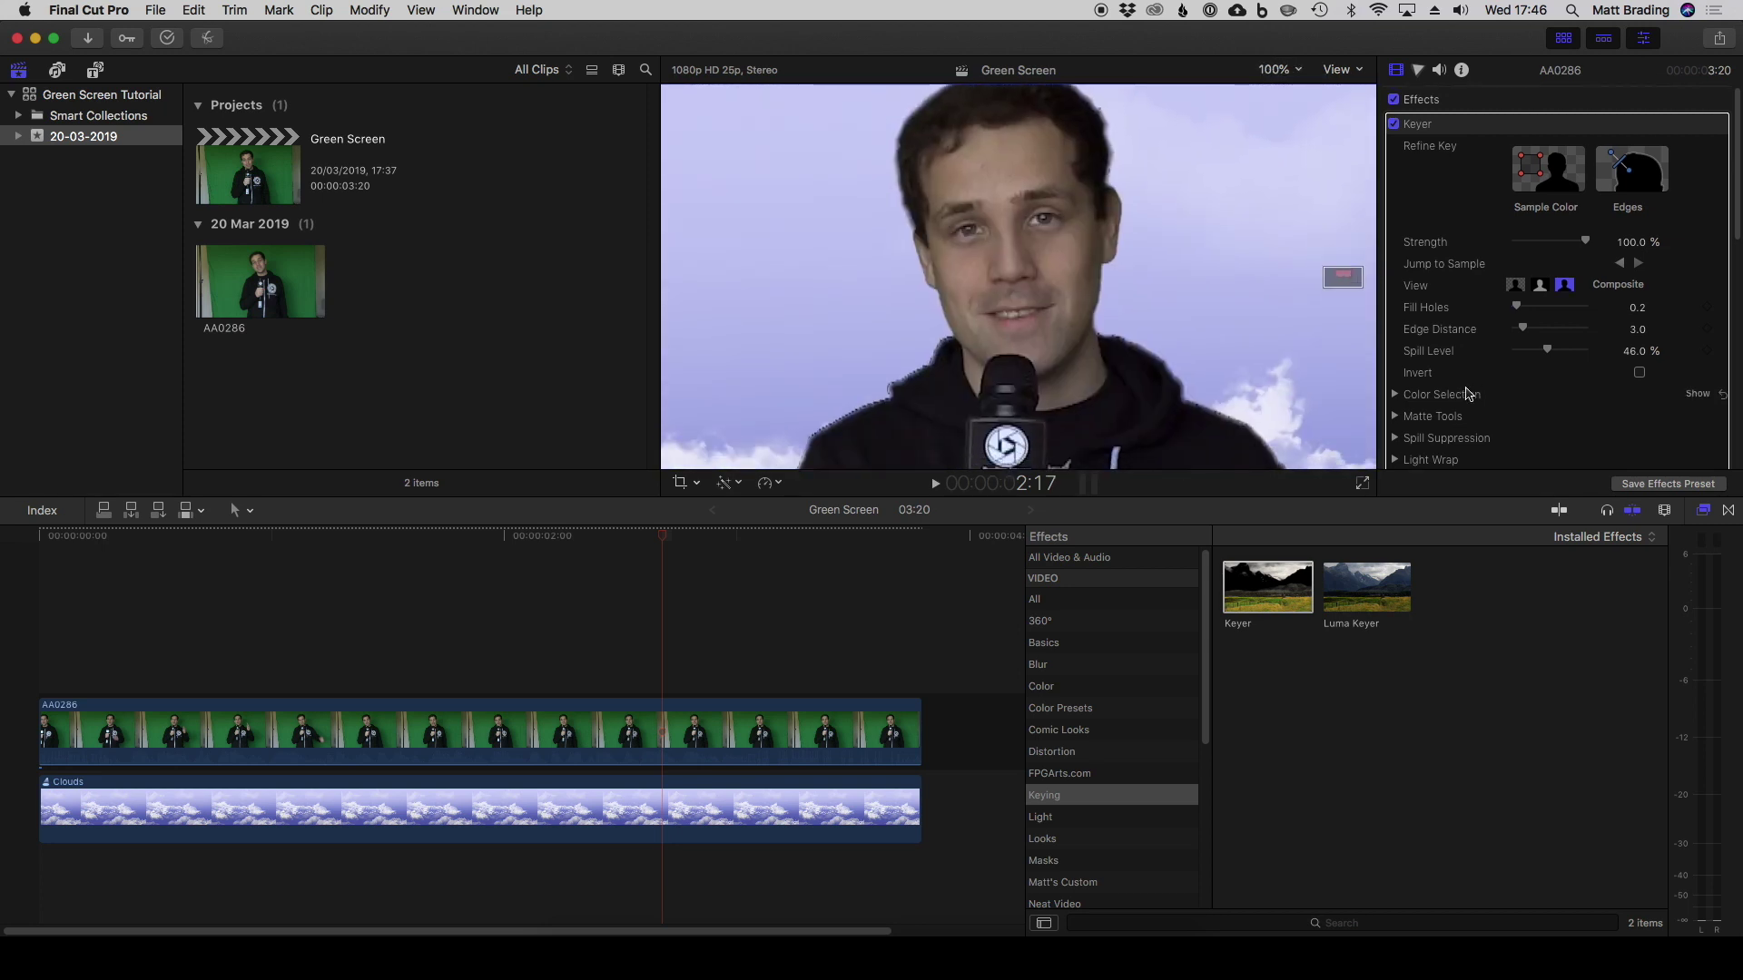
scroll(1421, 413, "down", 1)
left_click(1396, 435)
scroll(1402, 426, "down", 5)
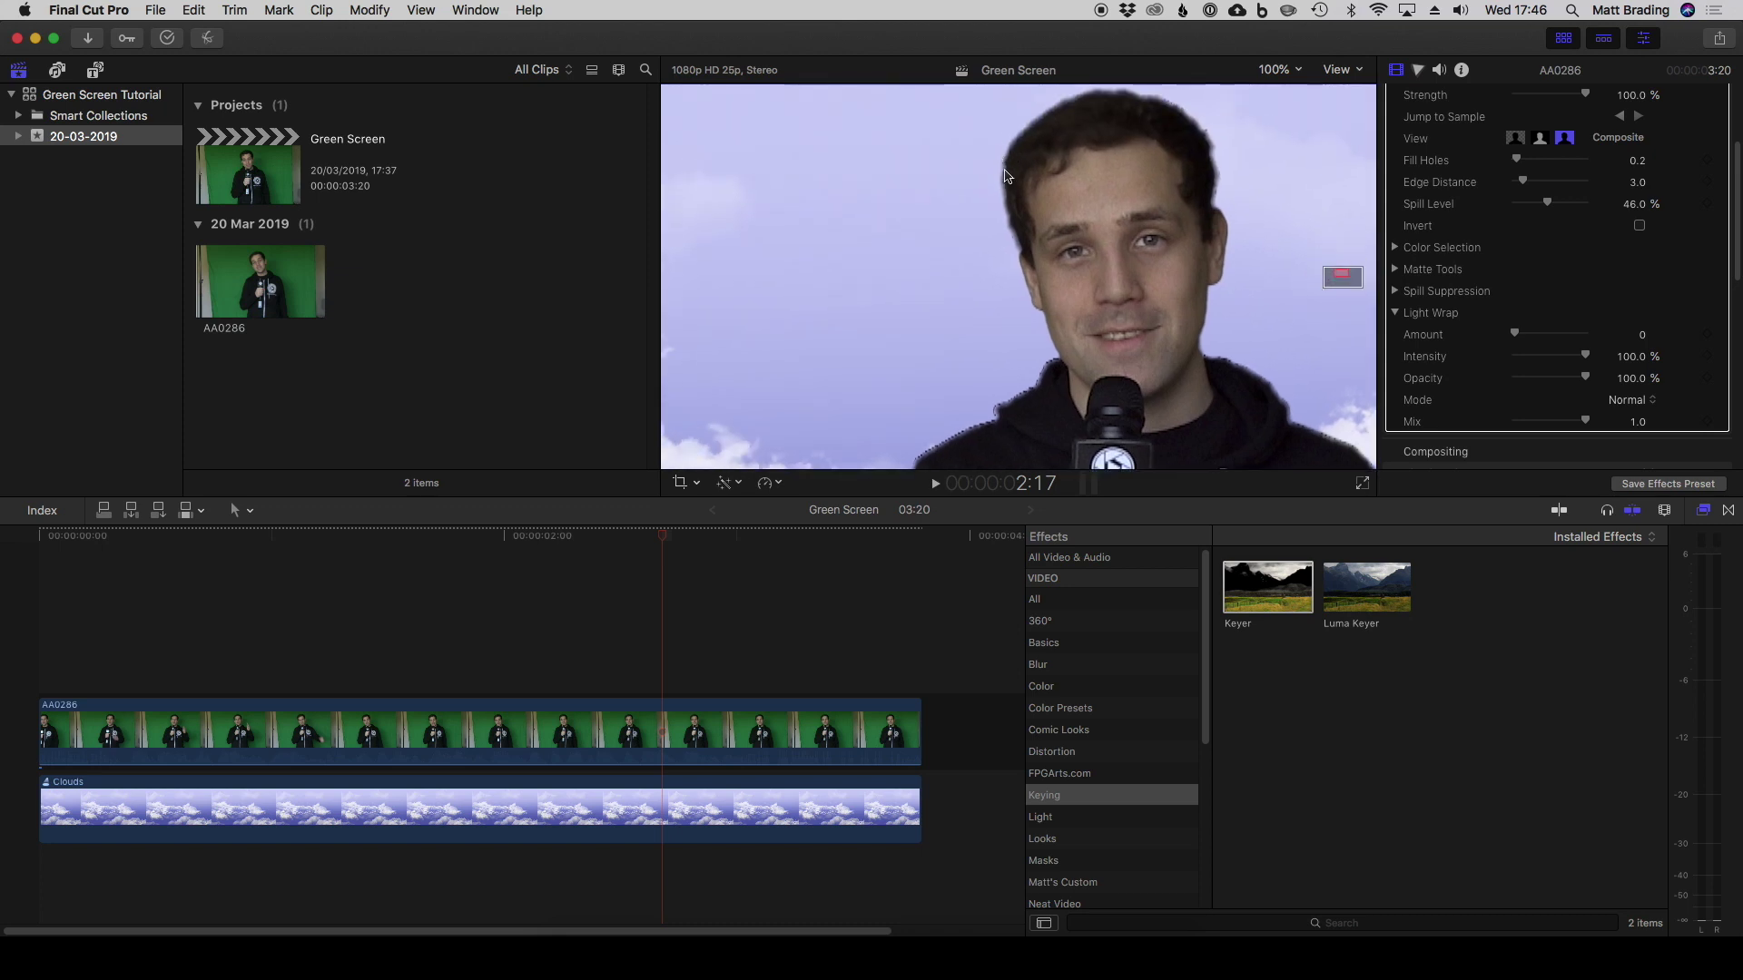
Raise the Light Wrap Amount, then bring it back down to 5.0.
left_click_drag(1515, 337, 1587, 338)
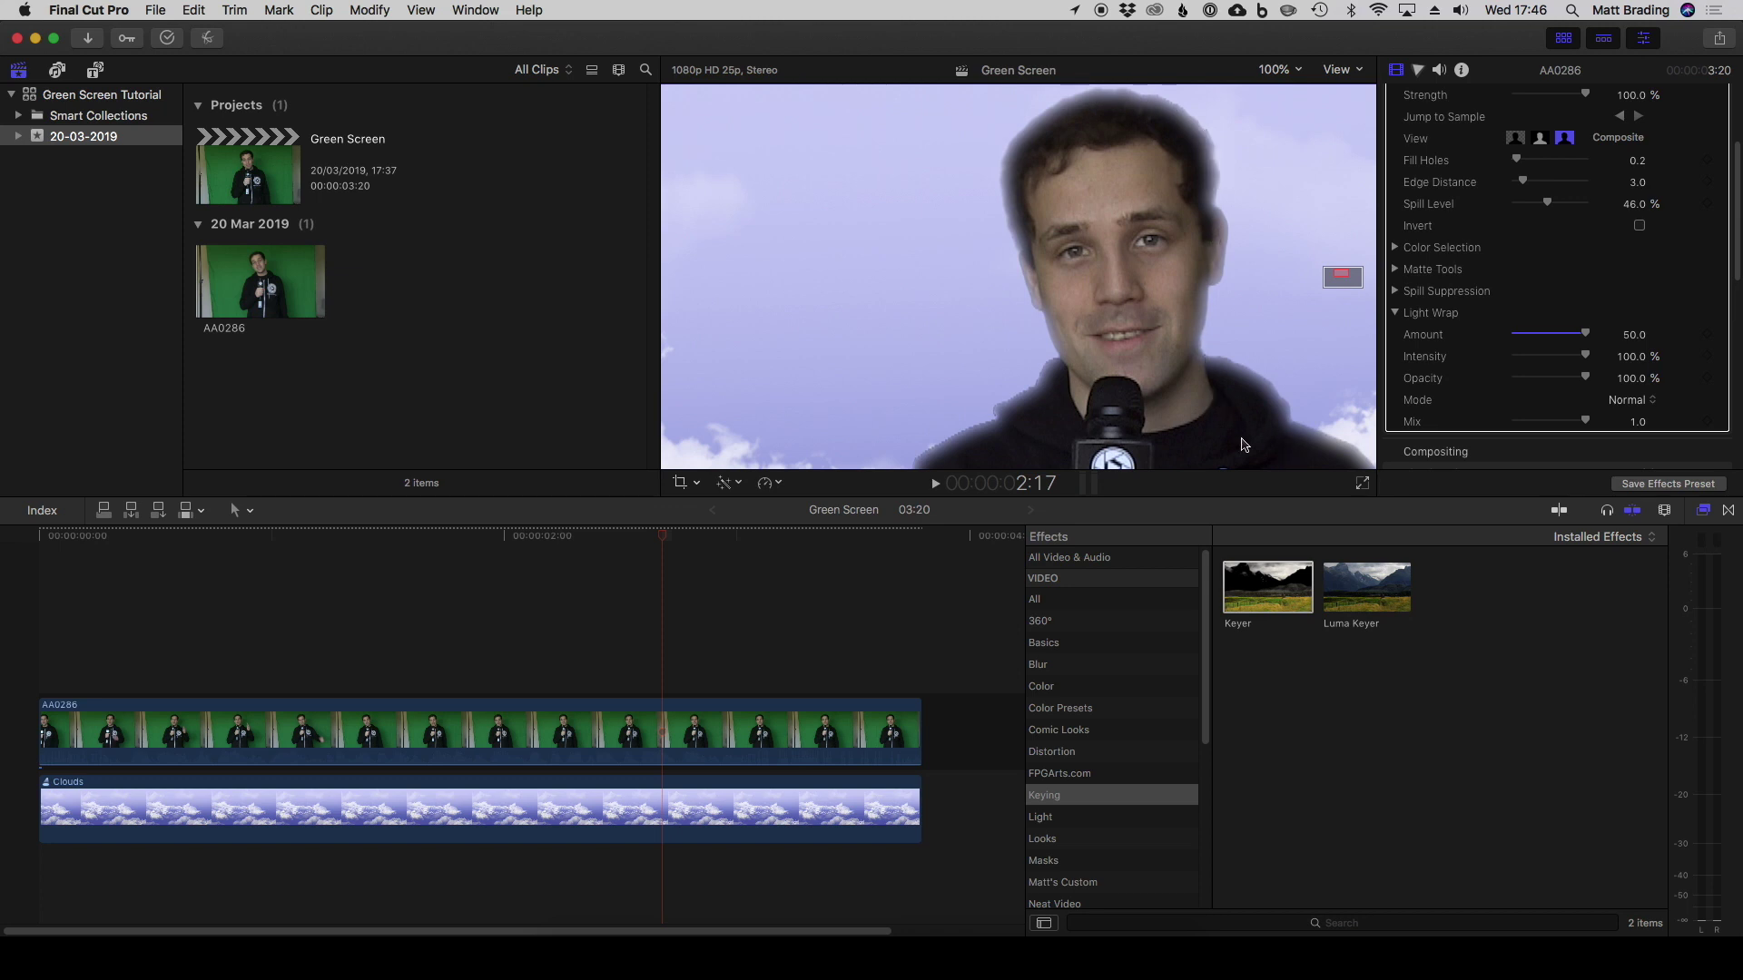
left_click(1586, 335)
left_click_drag(1586, 335, 1524, 336)
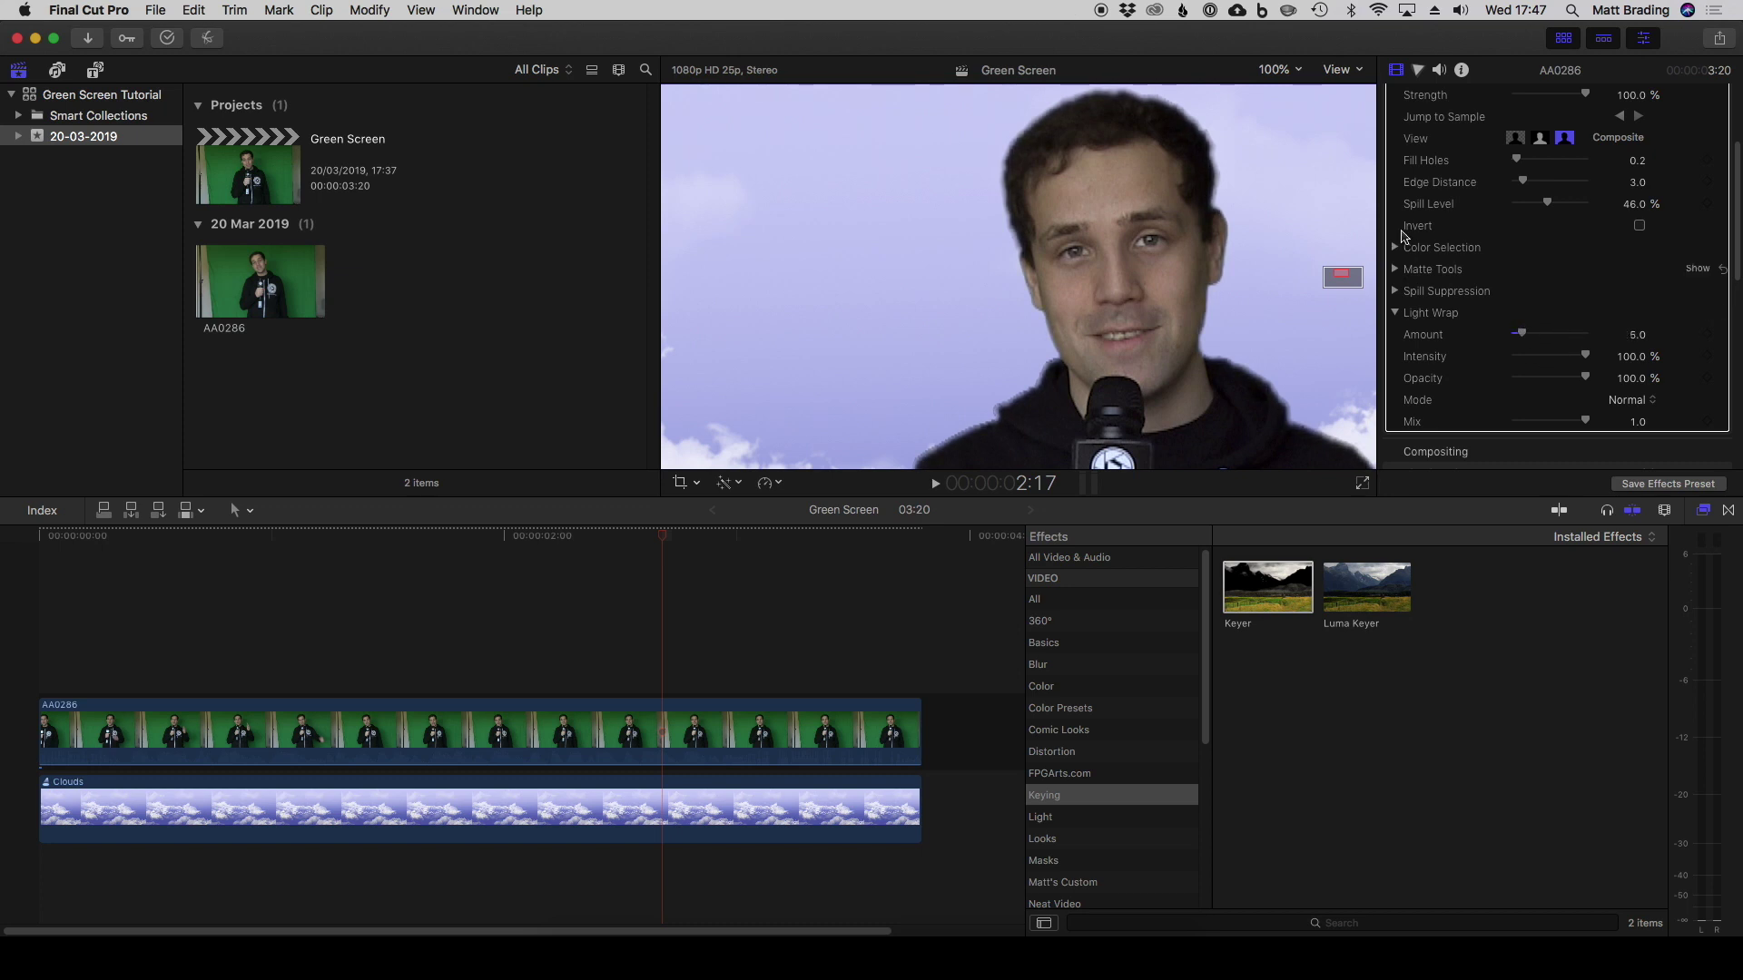
left_click(1276, 70)
Fit the frame, collapse Light Wrap, and expand Color Selection showing 10.0% Chroma and Luma Rolloff.
left_click(1286, 90)
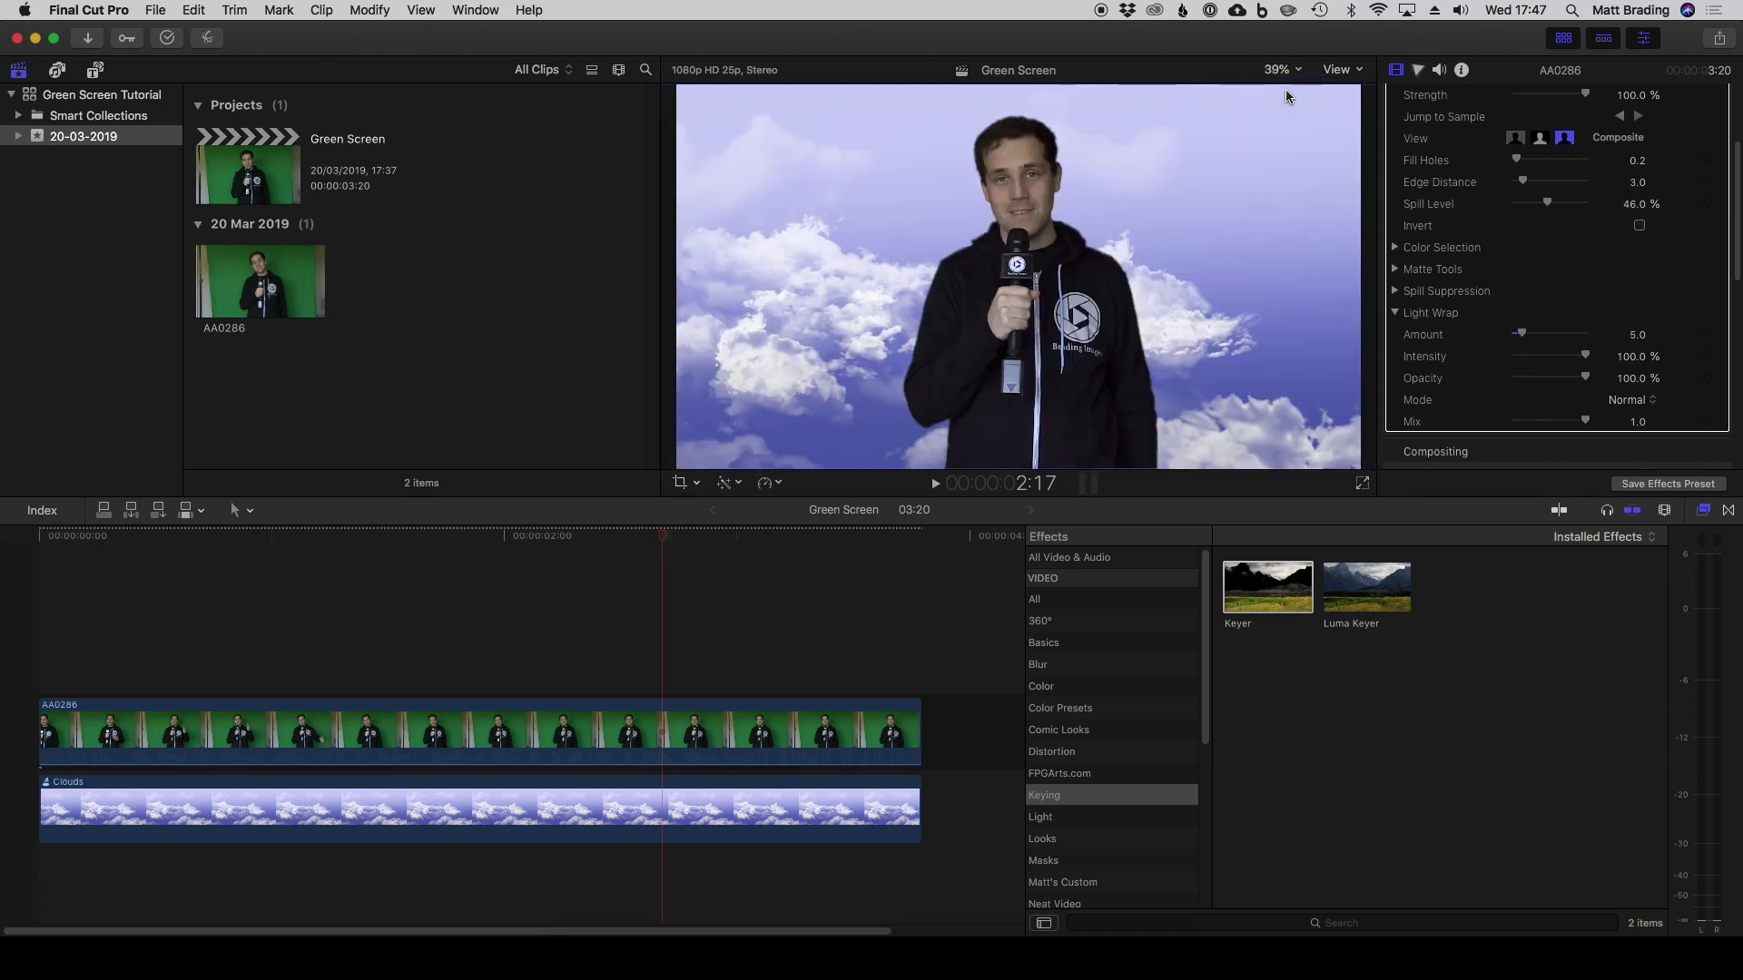
left_click(1395, 313)
scroll(1402, 295, "up", 1)
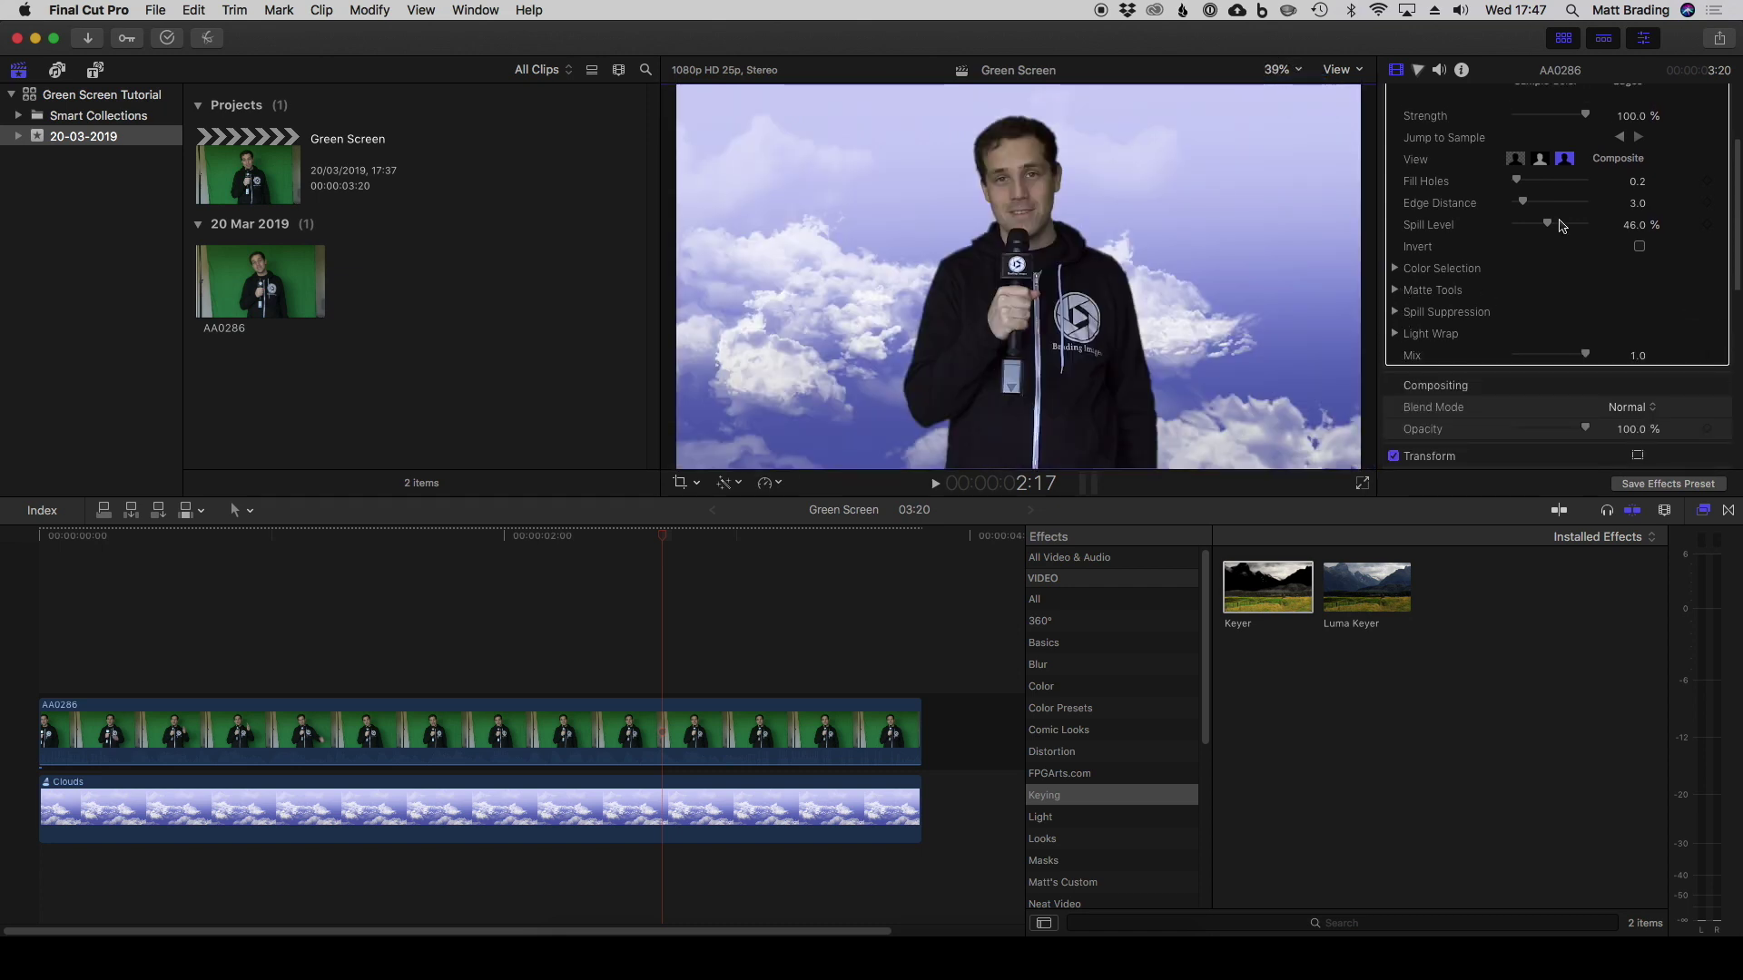
scroll(1584, 234, "up", 2)
scroll(1561, 326, "up", 3)
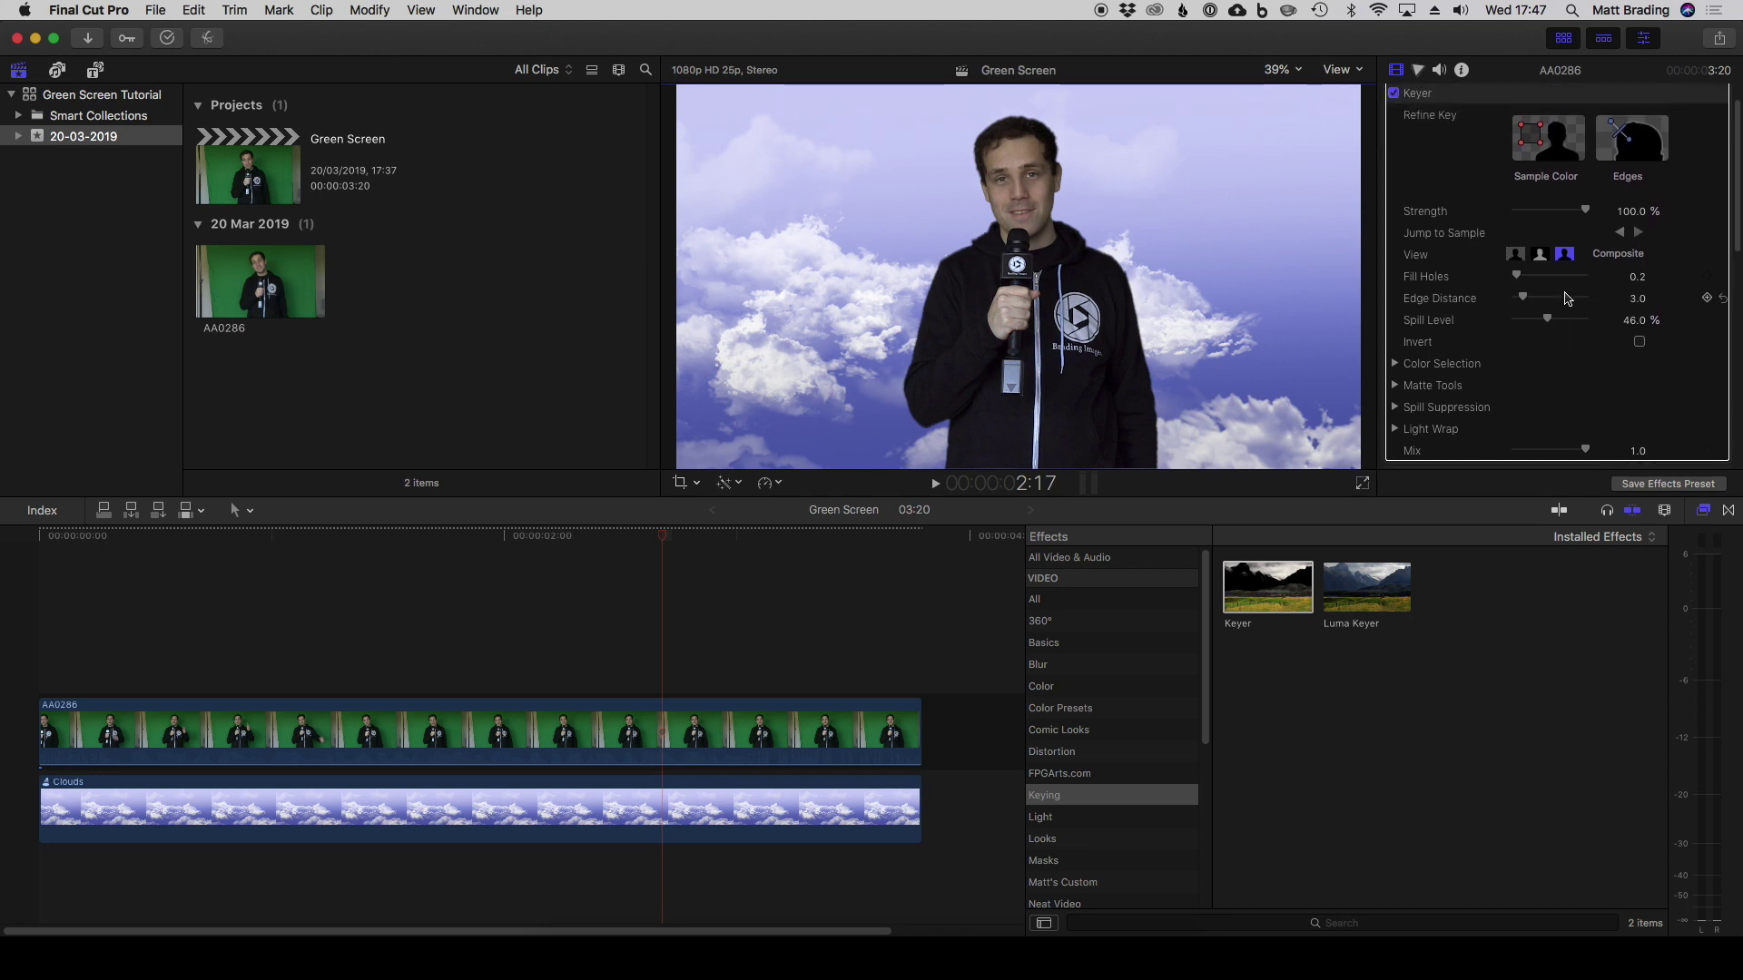
left_click(1395, 364)
Review the Matte Tools and Spill Suppression settings, then collapse Spill Suppression.
scroll(1413, 331, "down", 2)
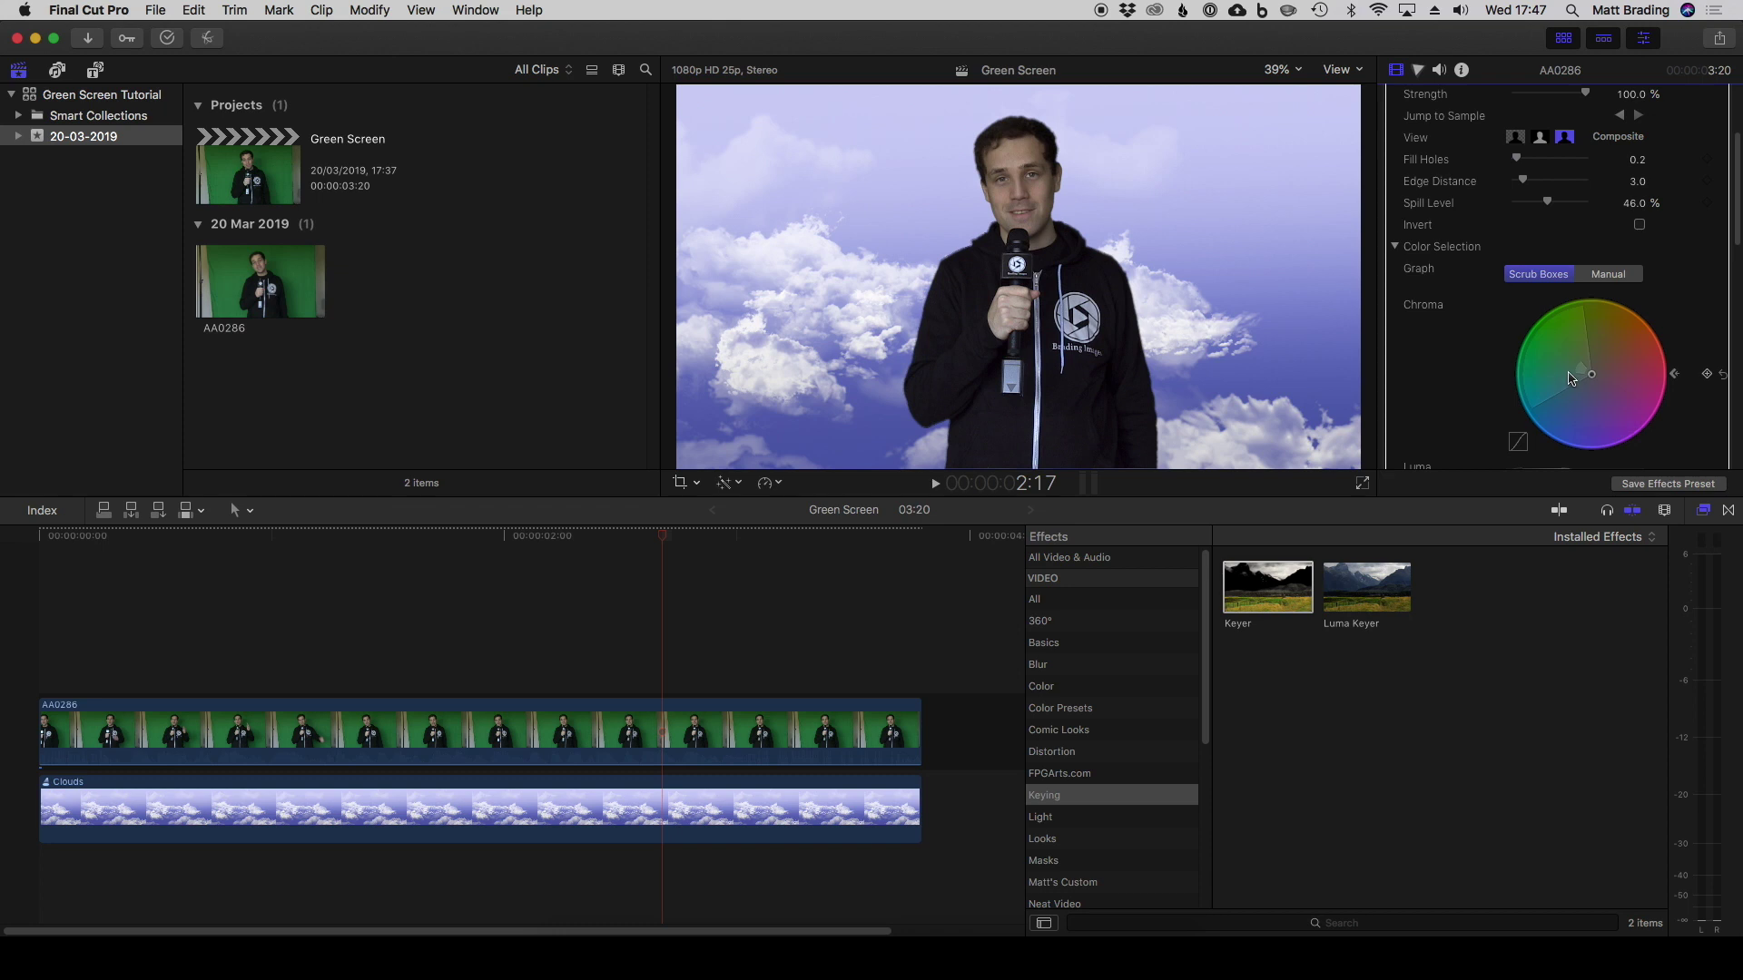
scroll(1529, 362, "down", 2)
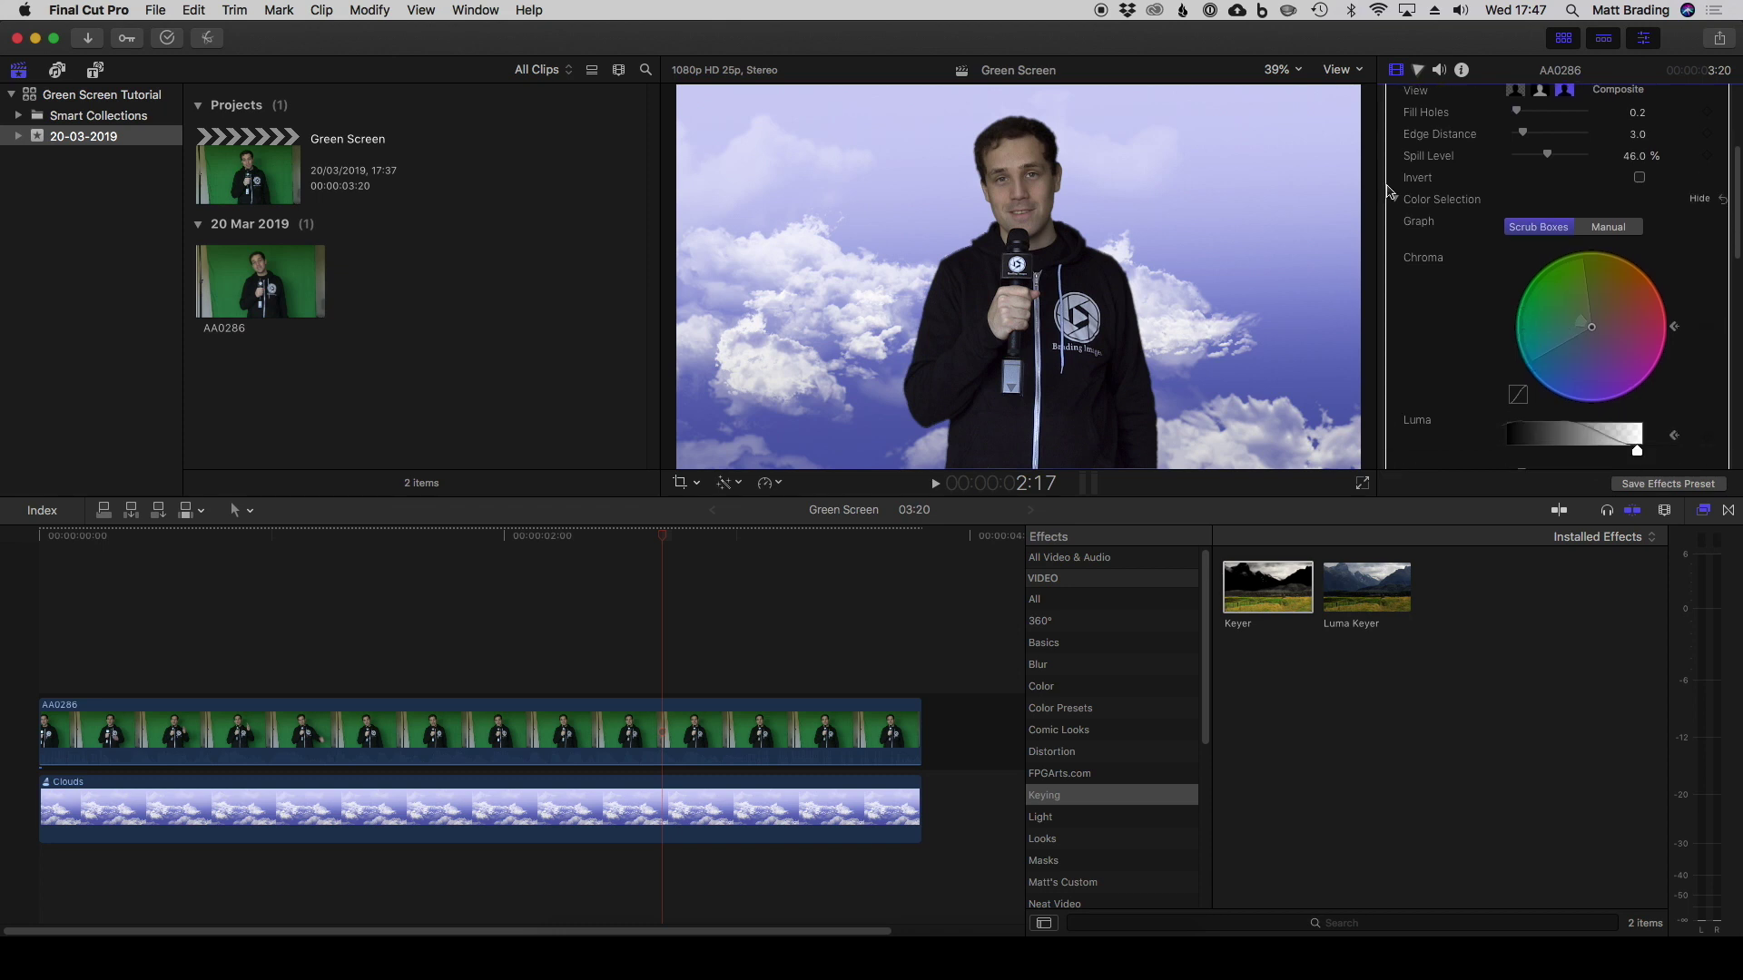
scroll(1453, 323, "down", 2)
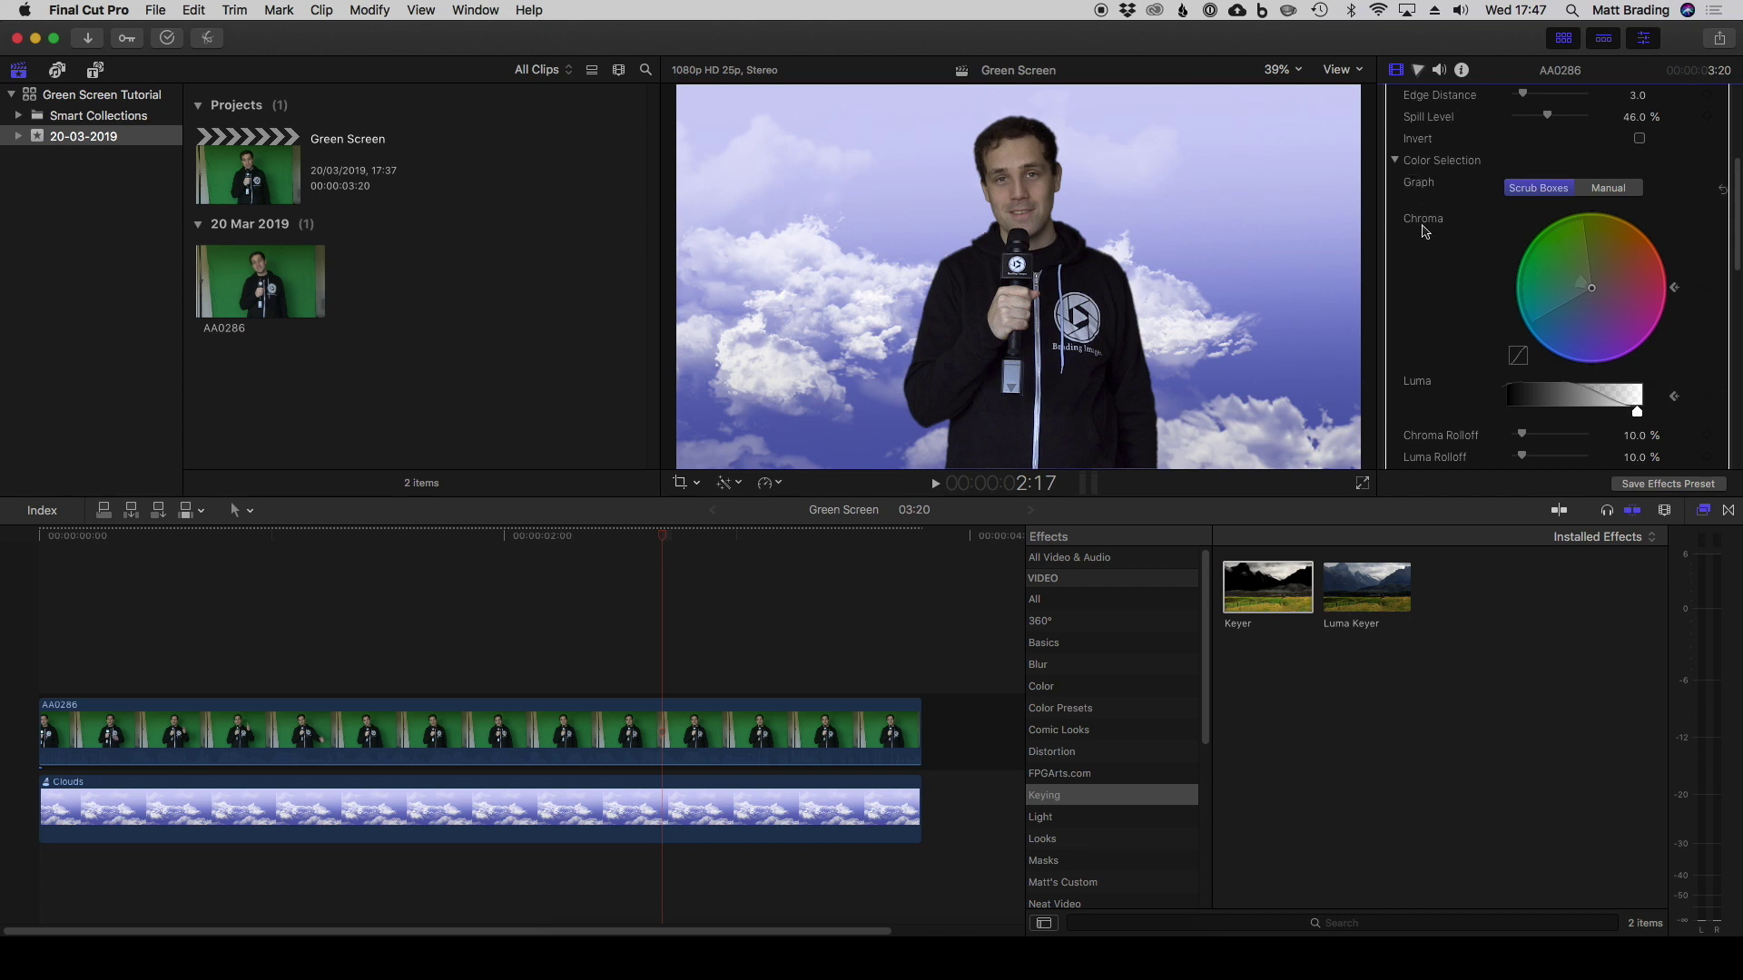
scroll(1464, 331, "down", 3)
scroll(1464, 331, "down", 3)
left_click(1395, 268)
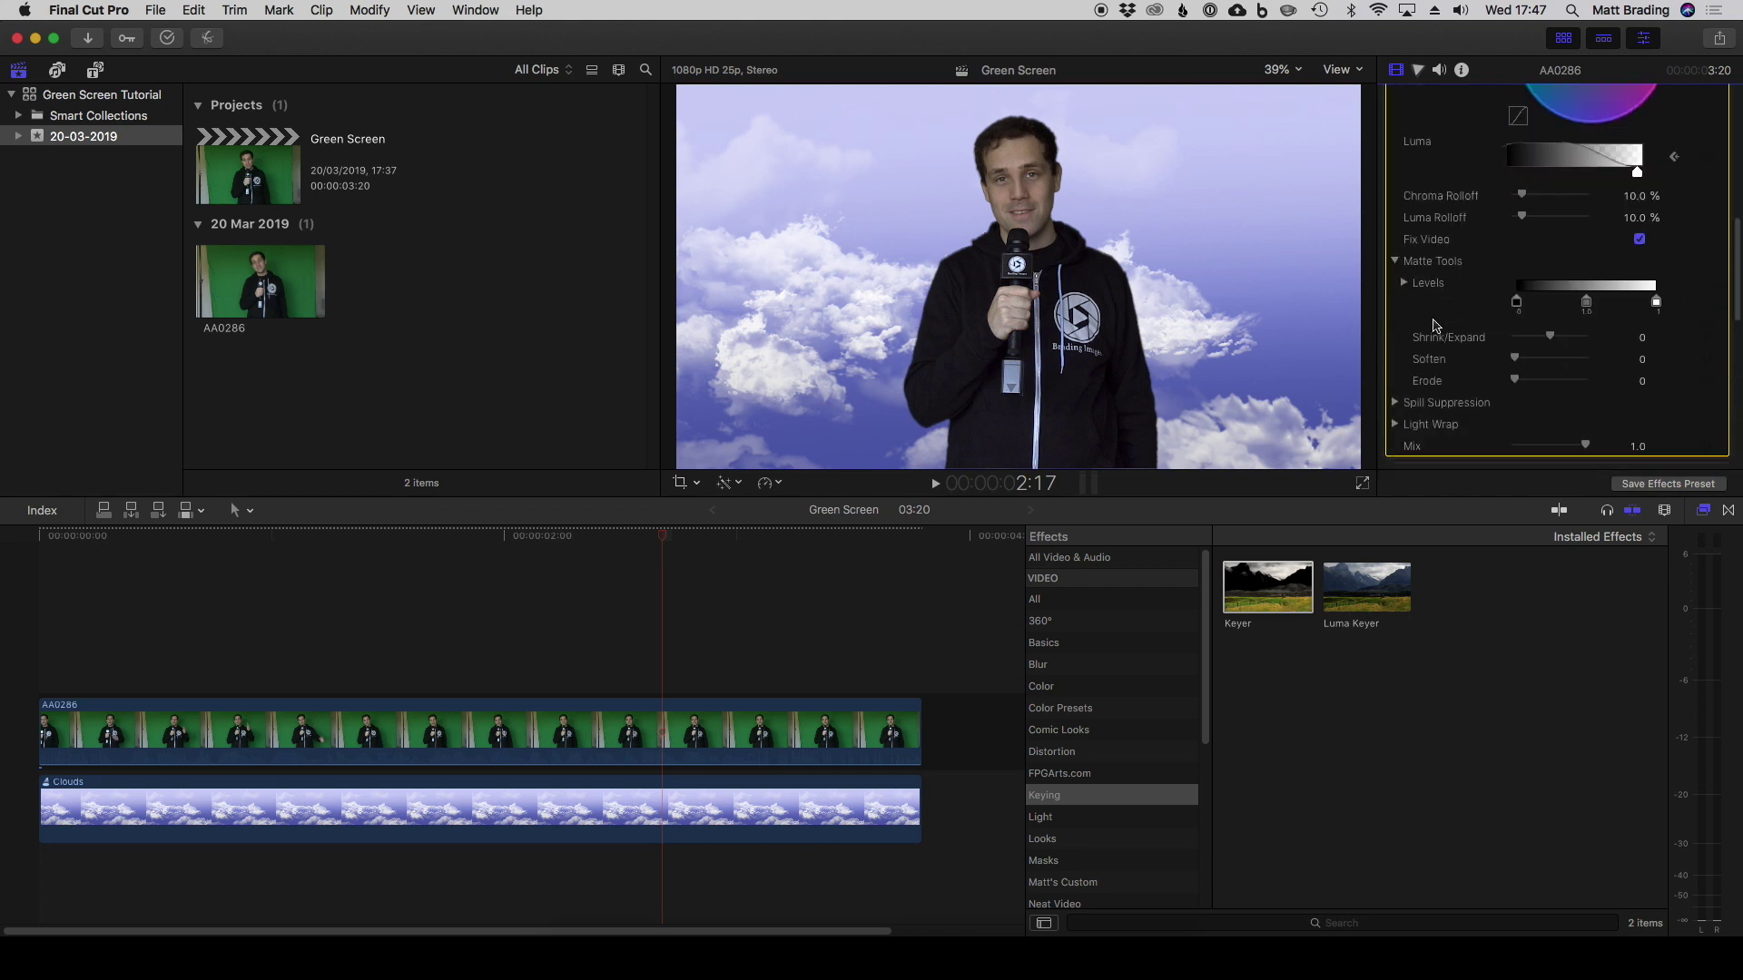
scroll(1435, 329, "down", 2)
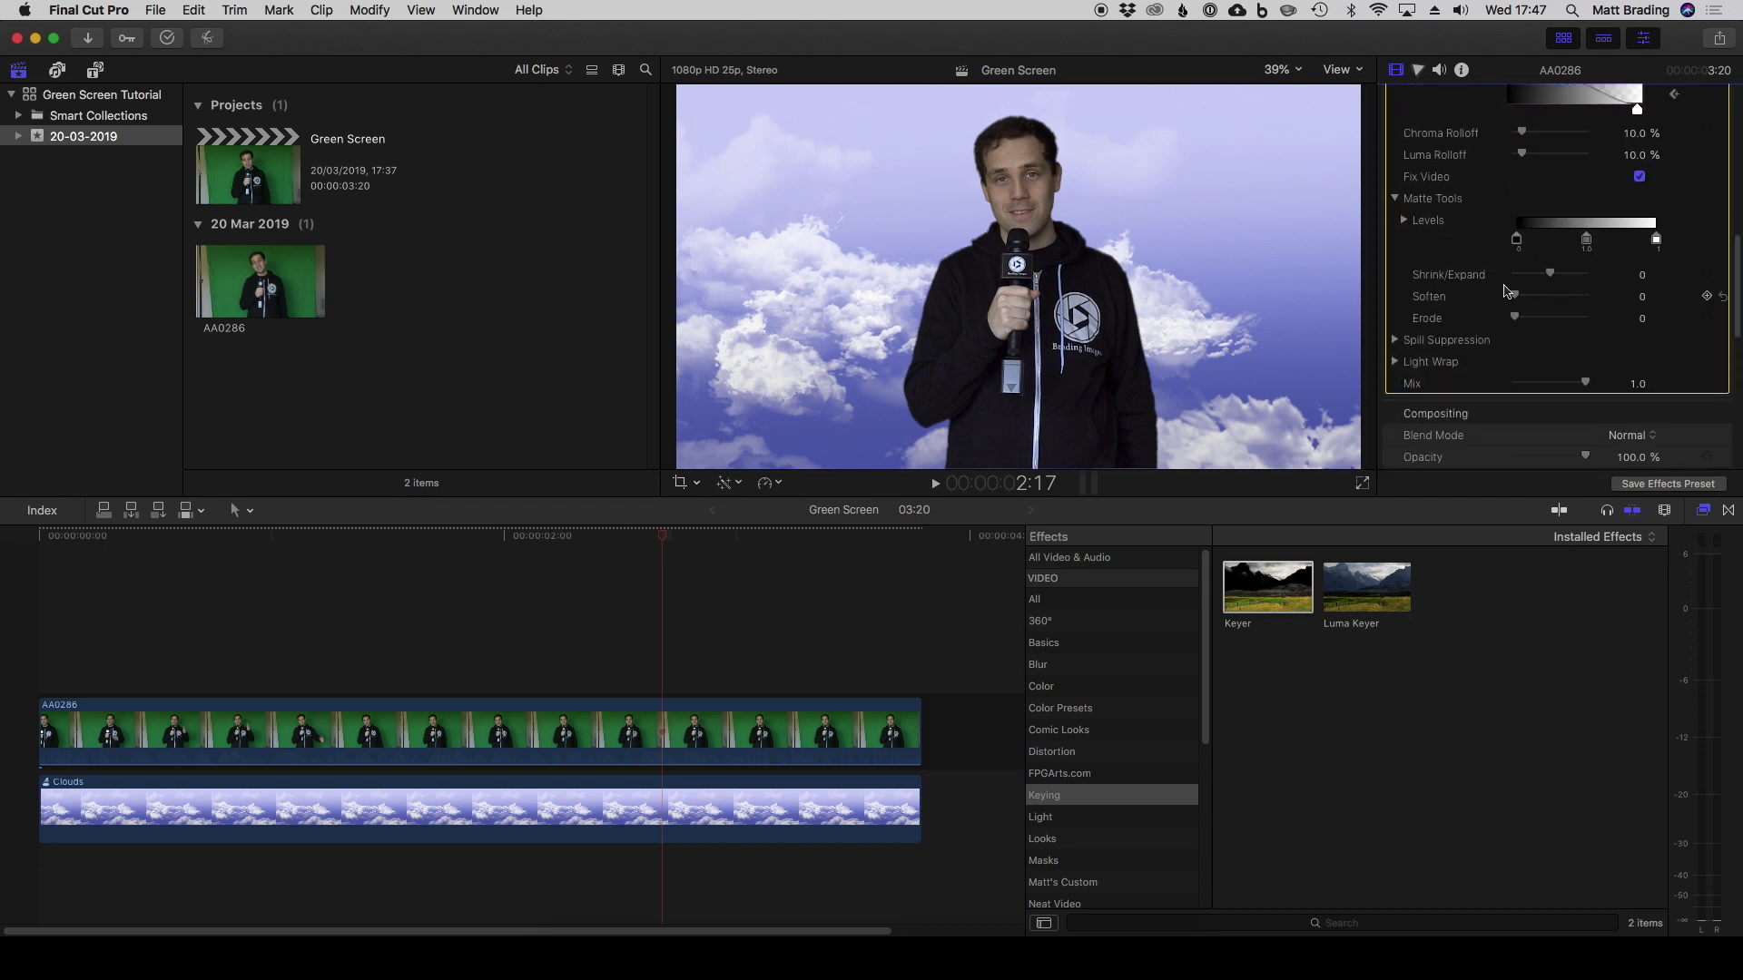
left_click(1398, 341)
scroll(1414, 352, "down", 3)
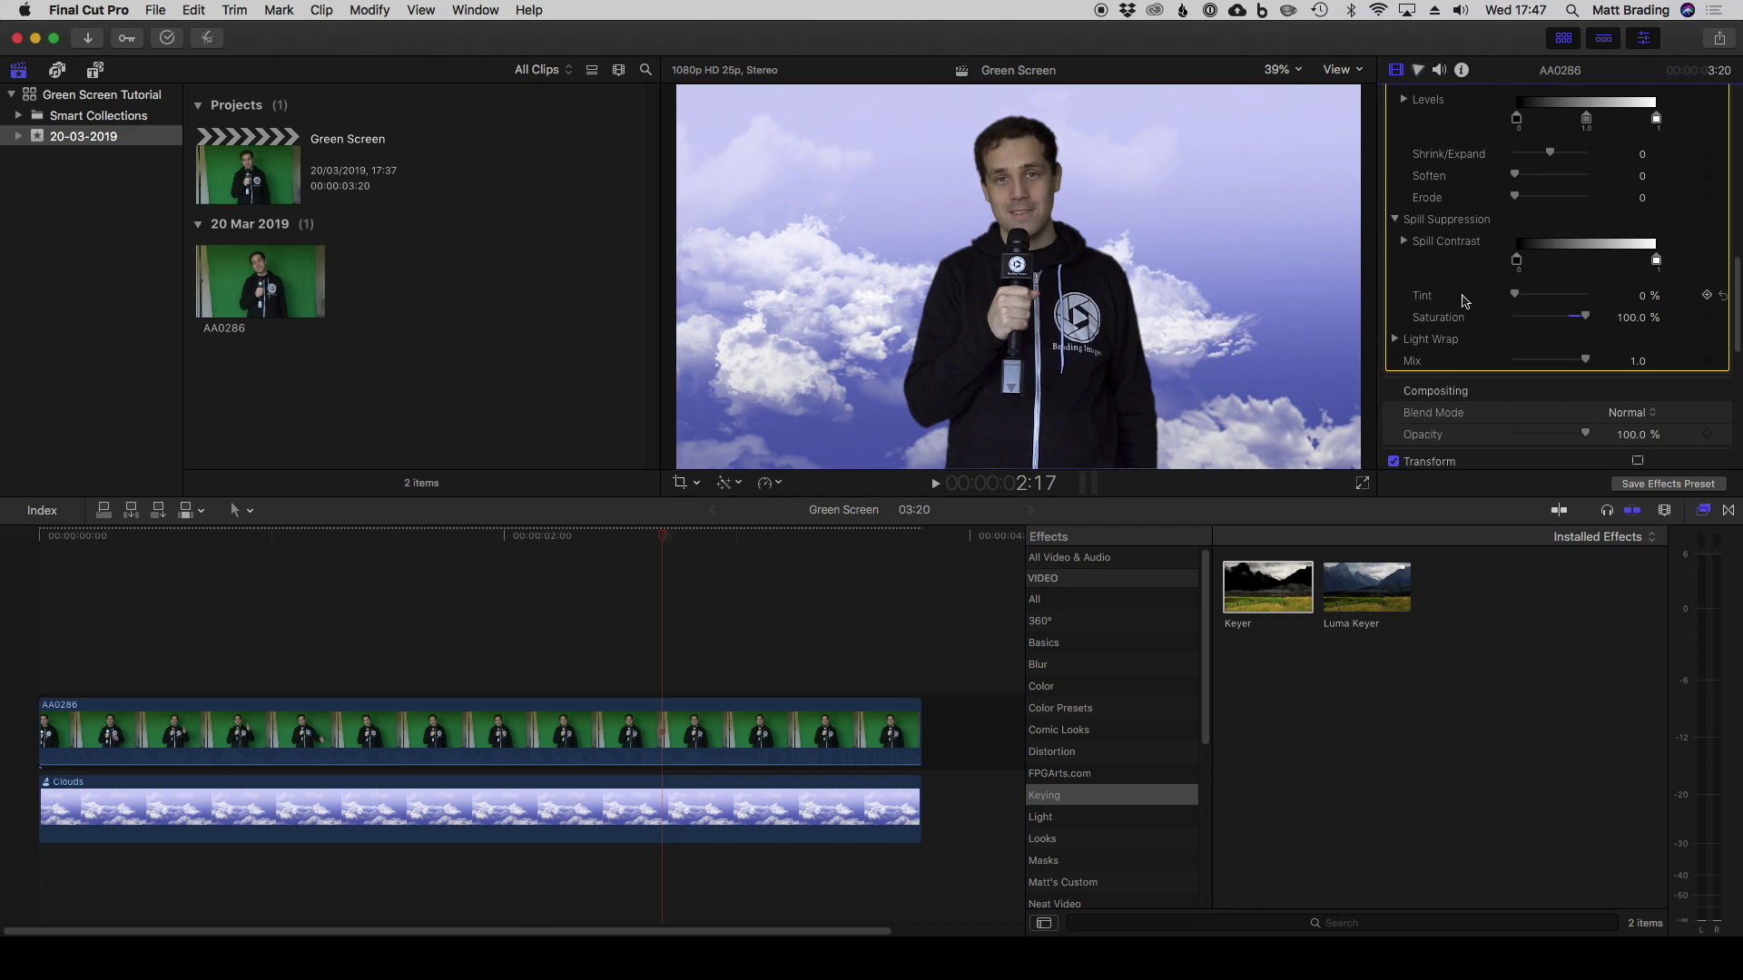
left_click(1396, 222)
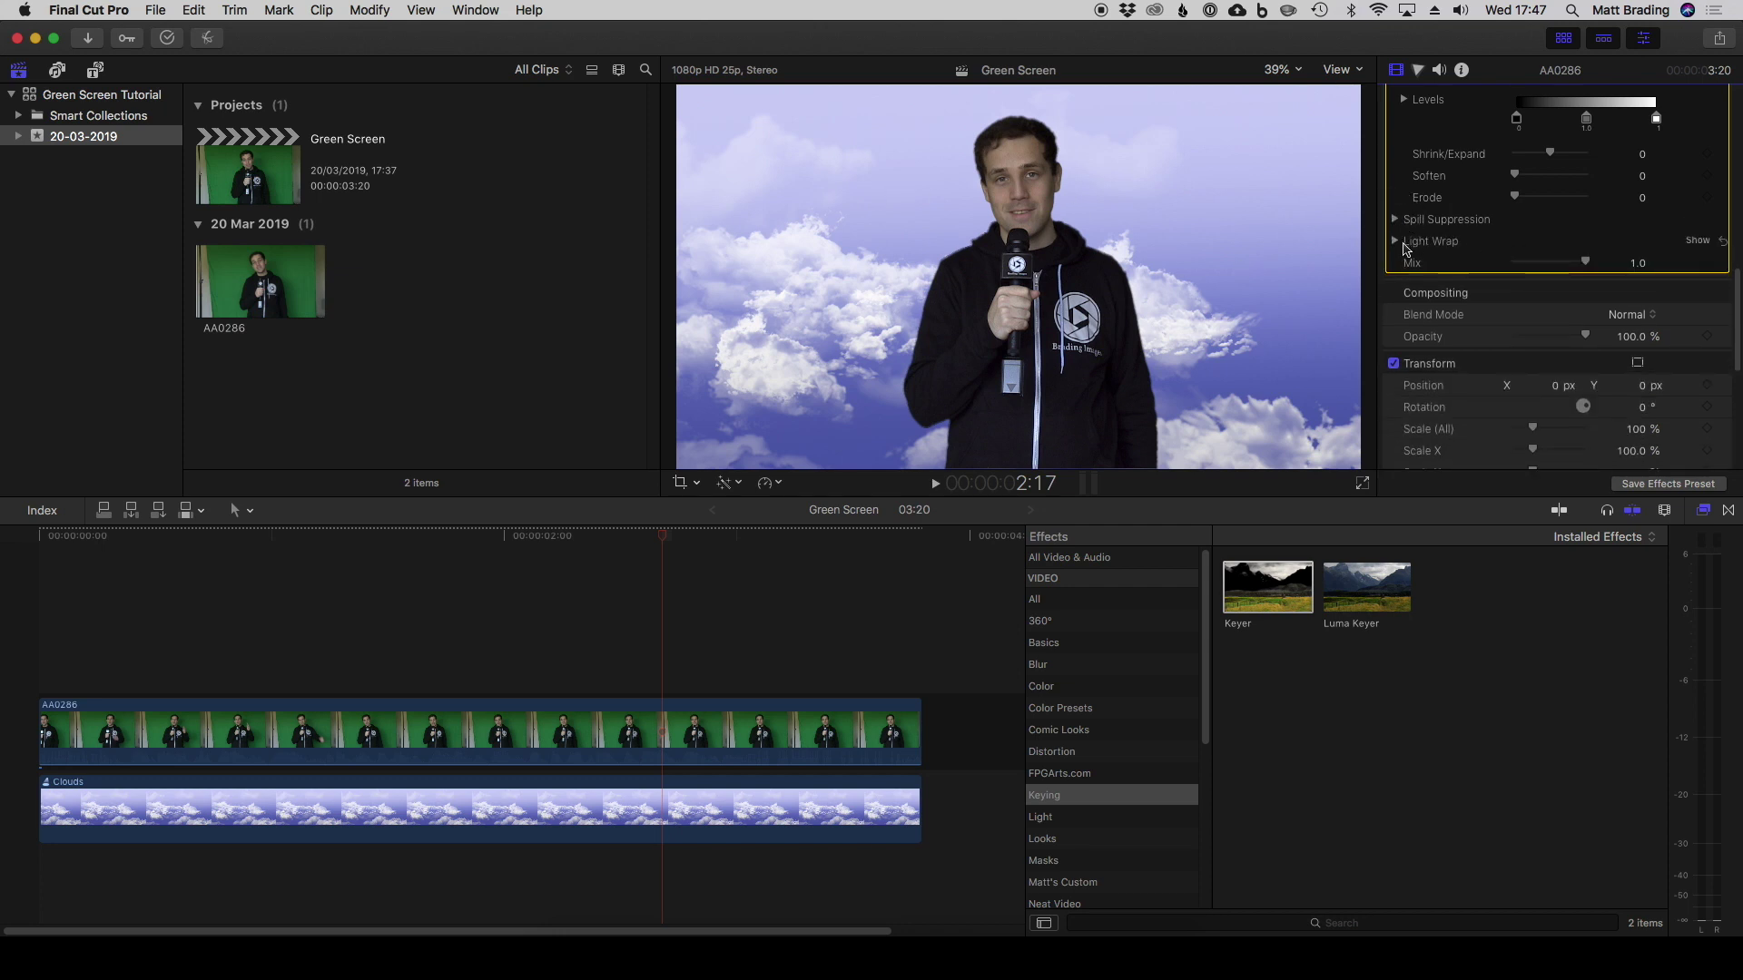
scroll(1402, 247, "up", 2)
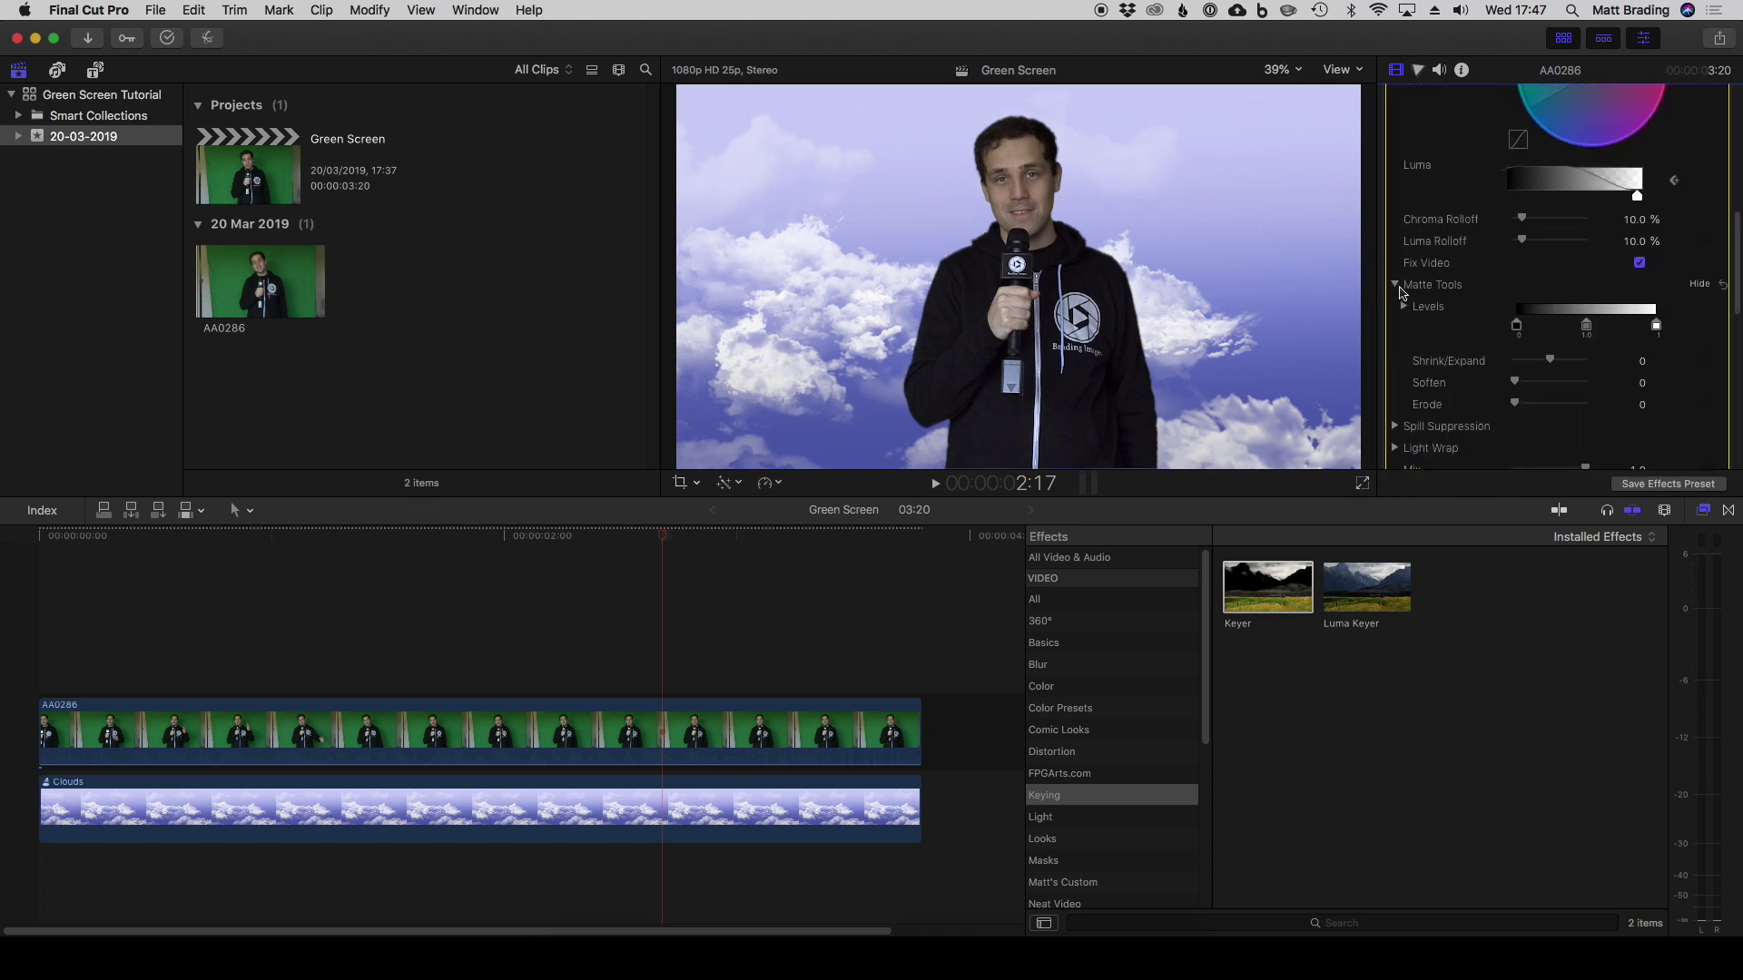
Play the composite from near the start, stop it, and select the Clouds clip.
scroll(1391, 293, "up", 3)
left_click(178, 544)
key("space")
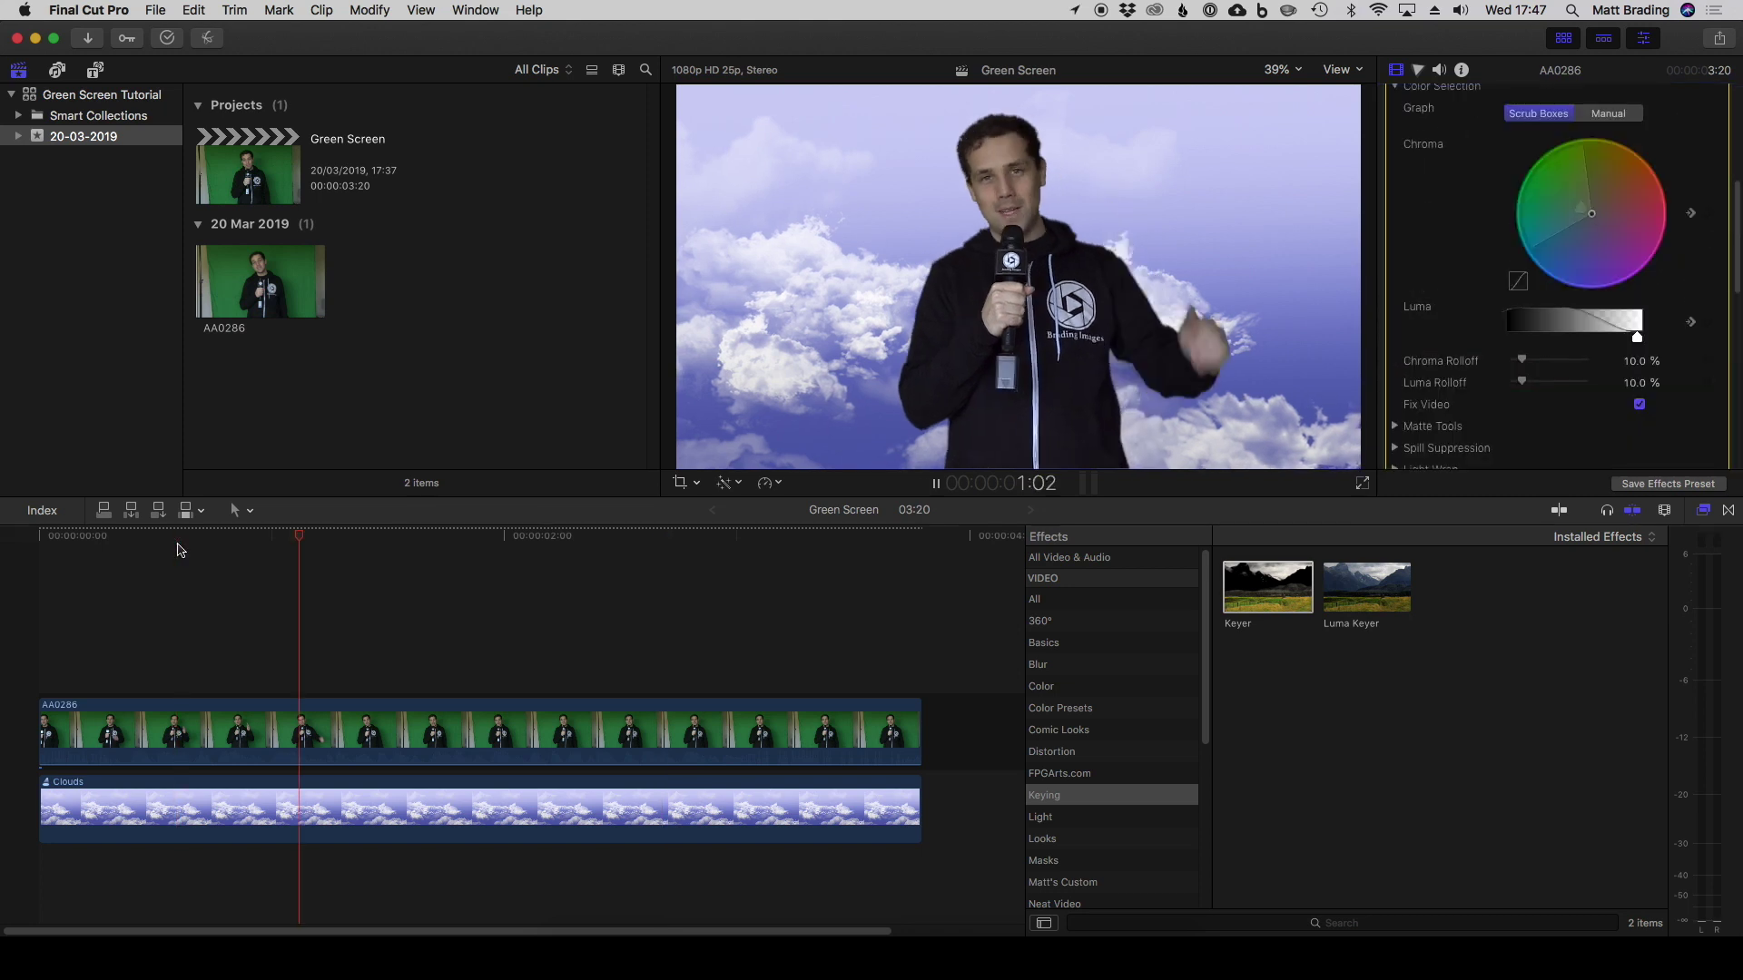
key("space")
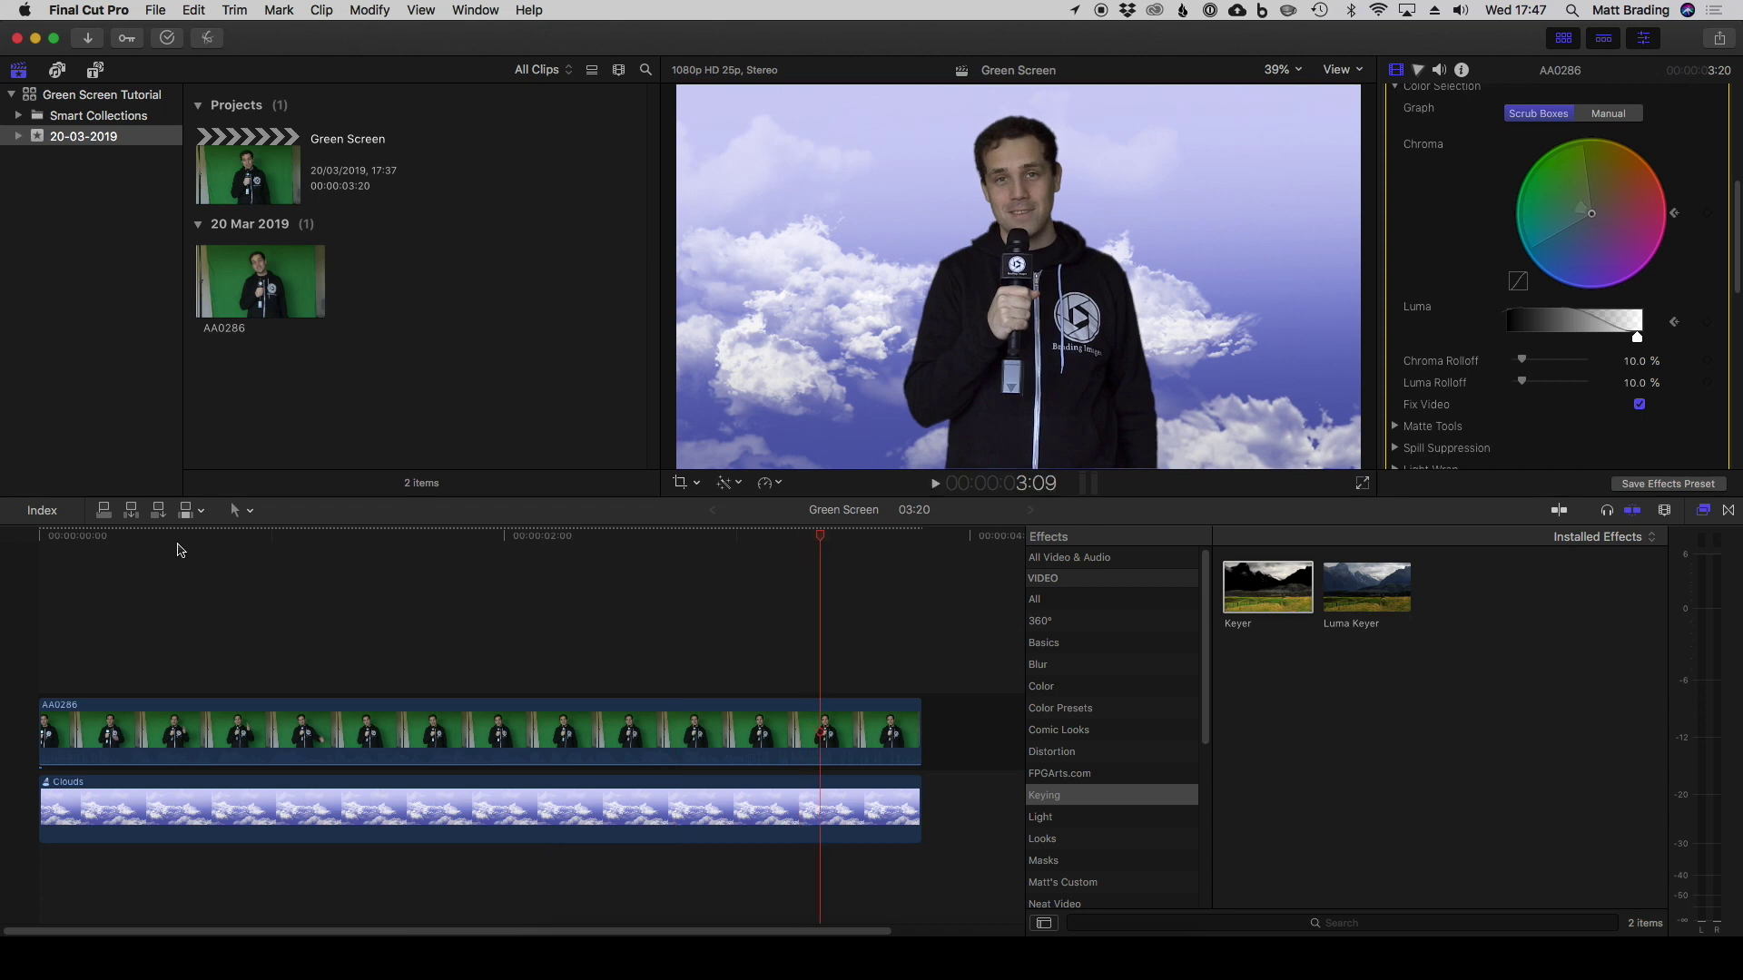
left_click(186, 802)
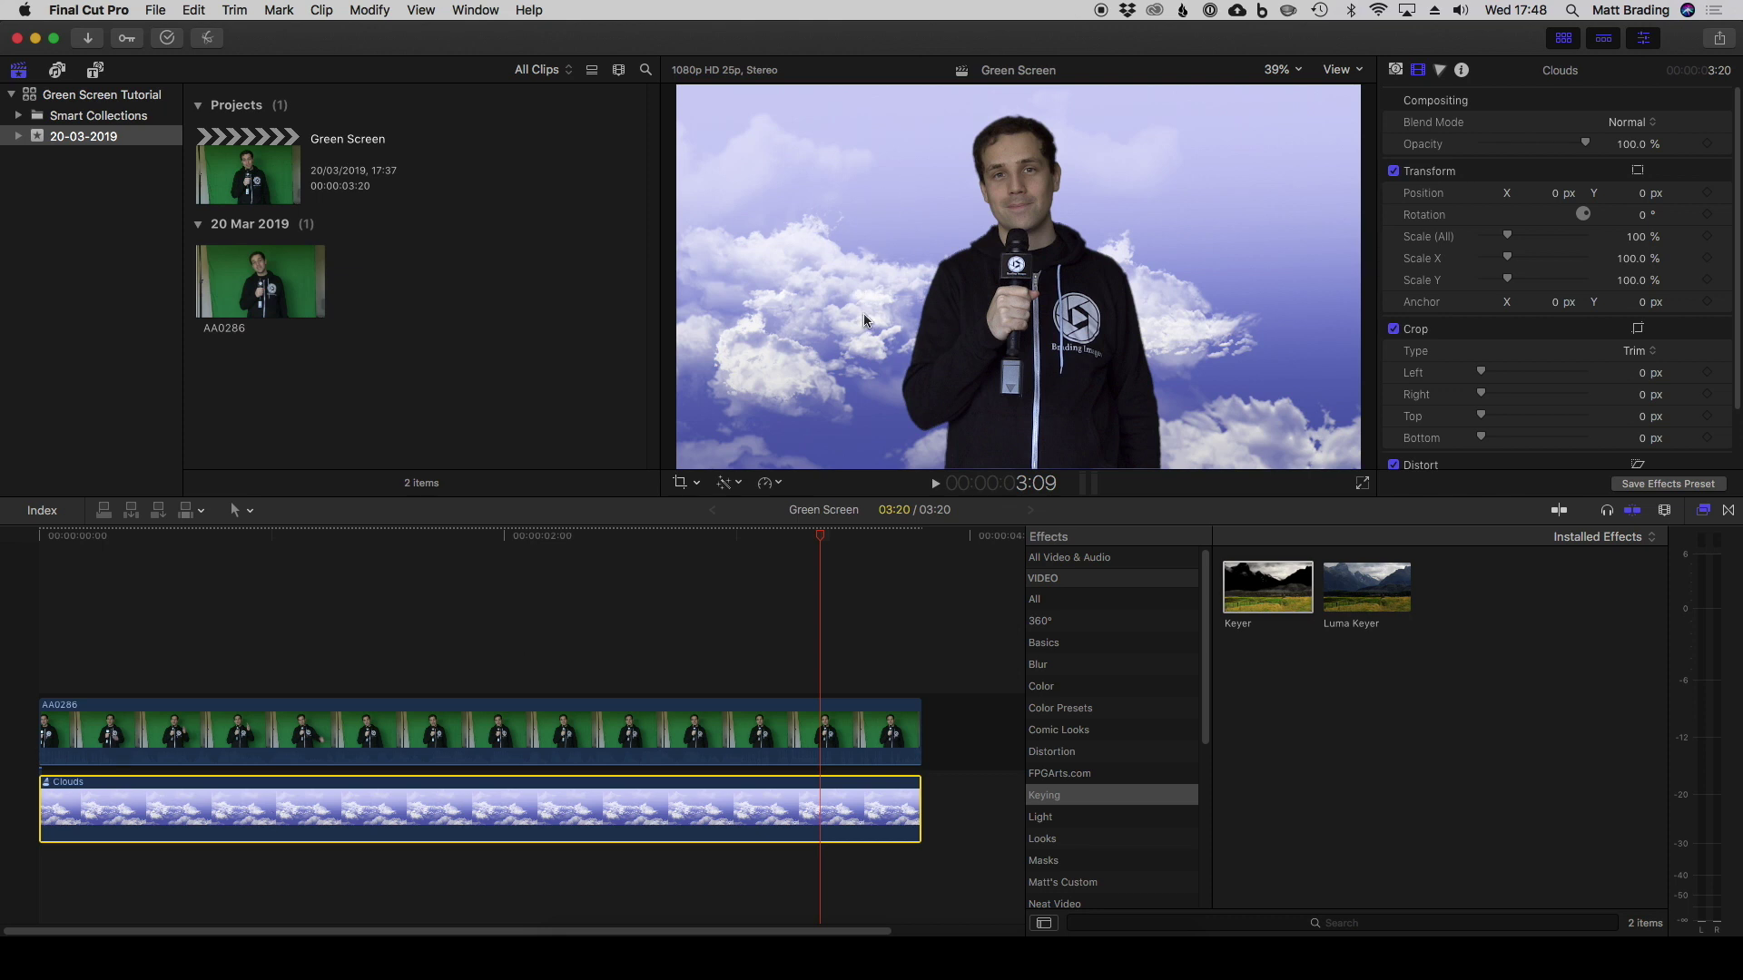
Switch the Clouds audition to the red Curtain pick and scrub the timeline to preview the composite.
left_click_drag(680, 537, 758, 540)
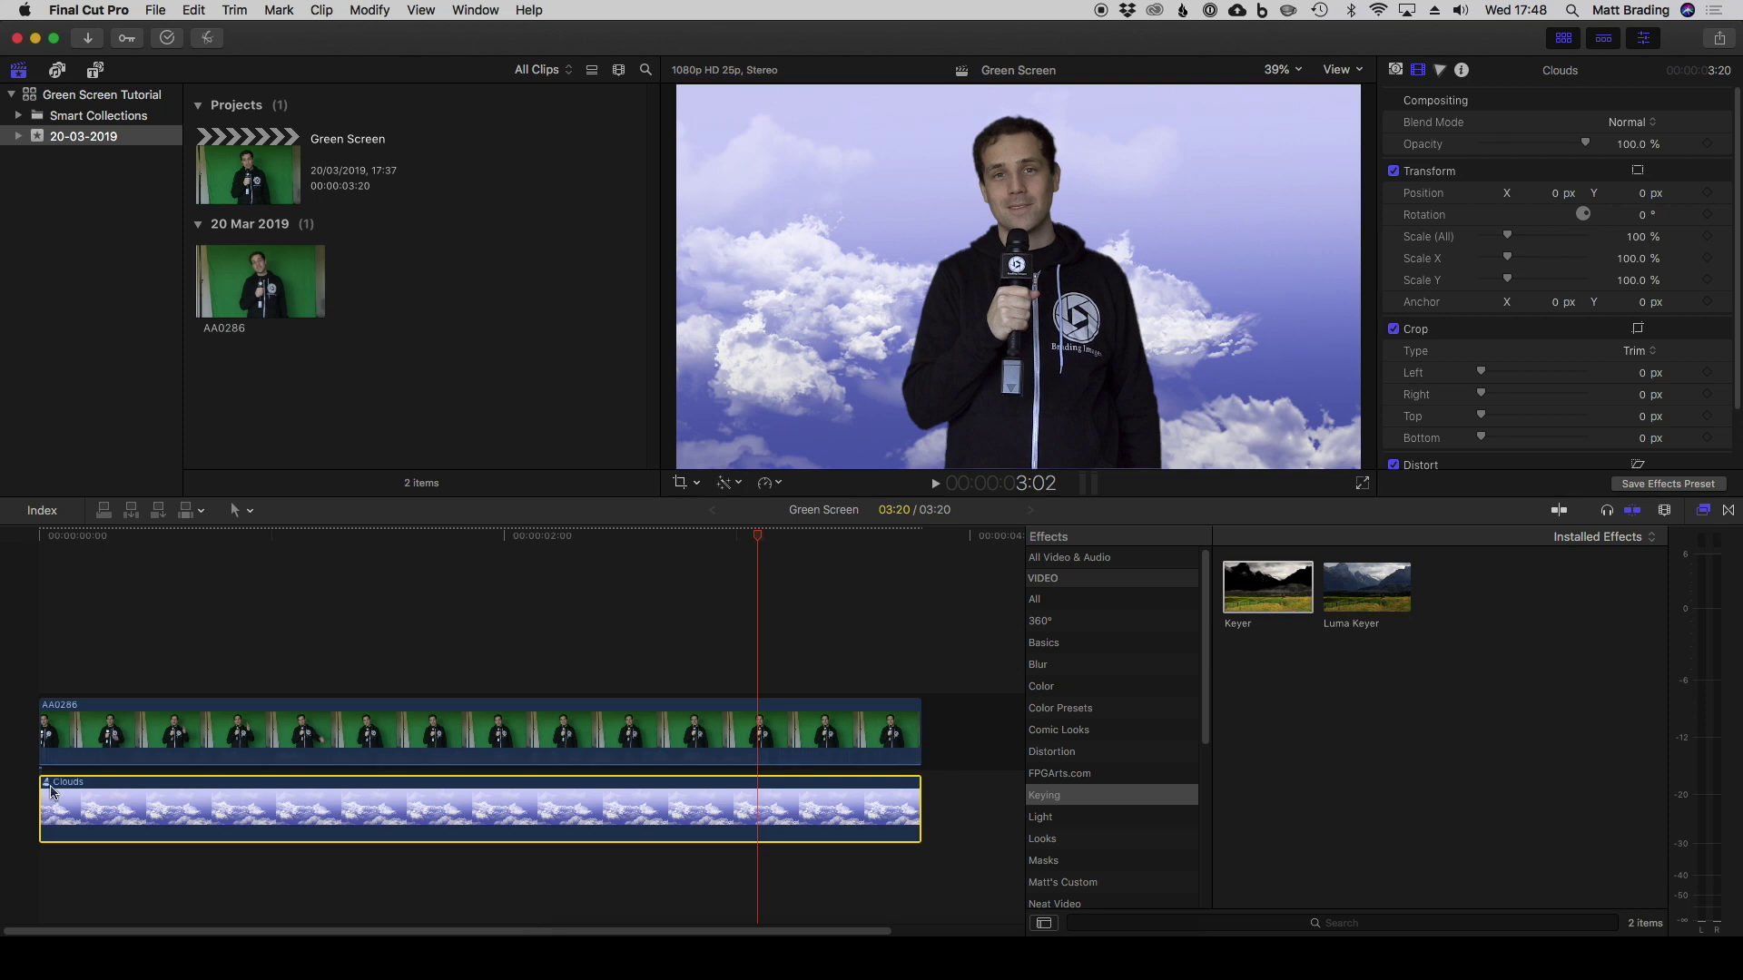
left_click(46, 782)
left_click(279, 667)
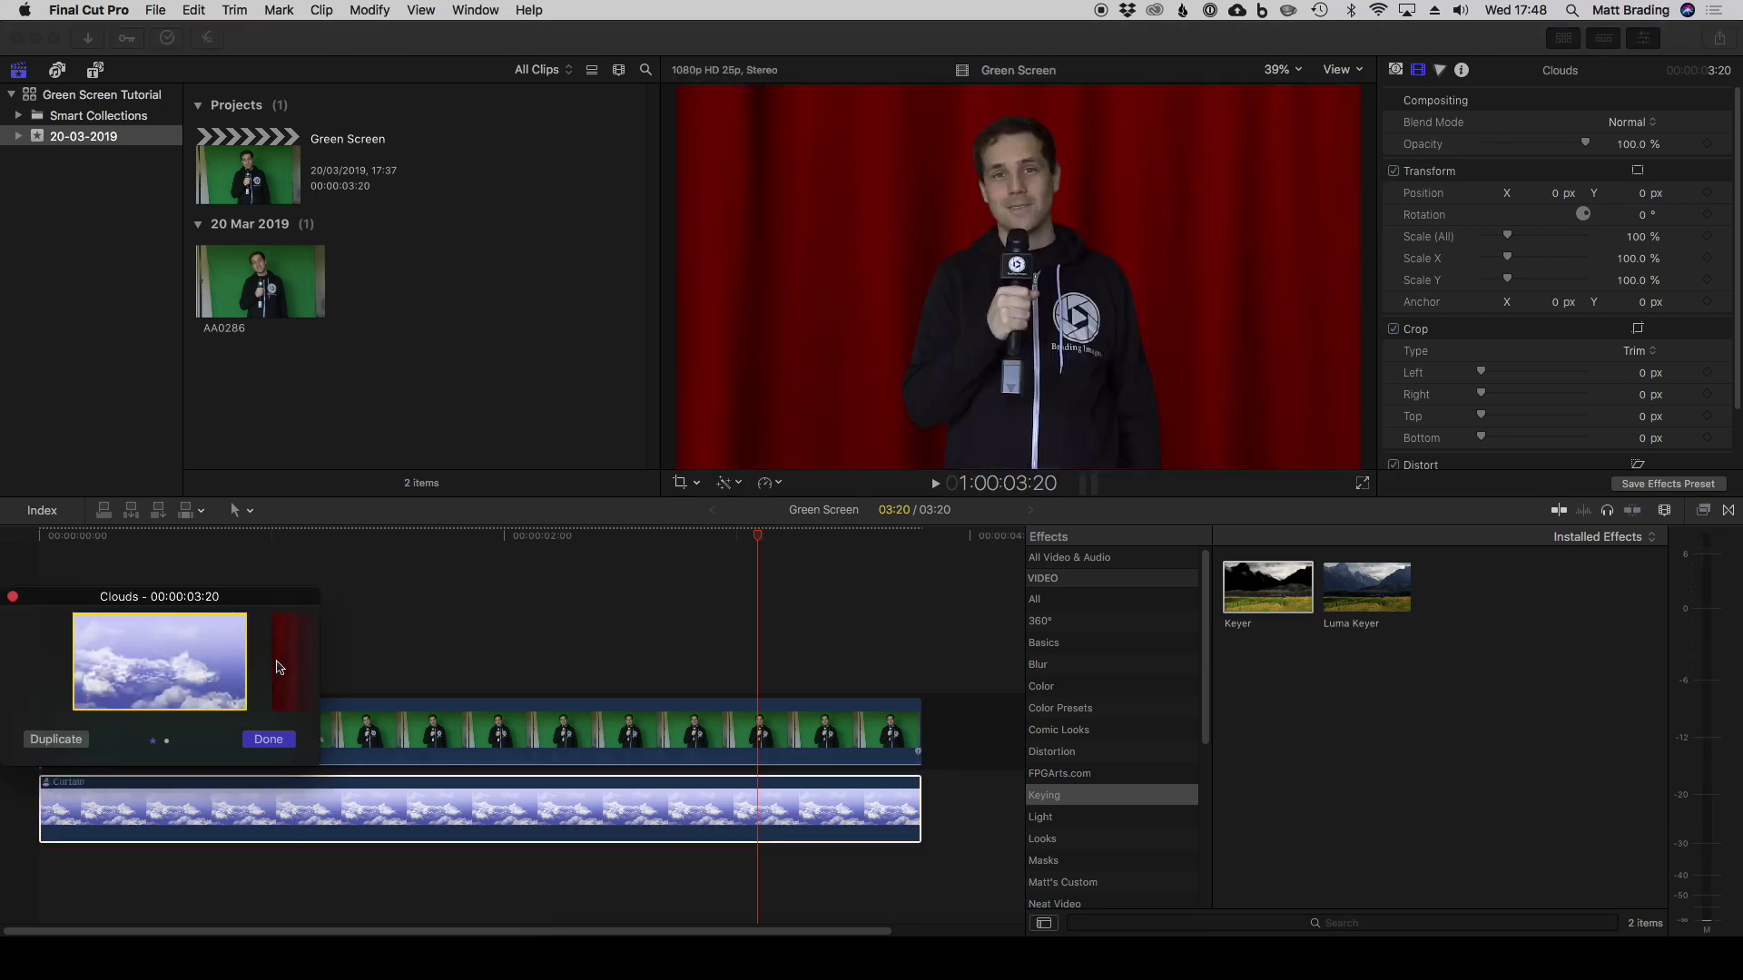
left_click(265, 737)
left_click_drag(776, 542, 304, 563)
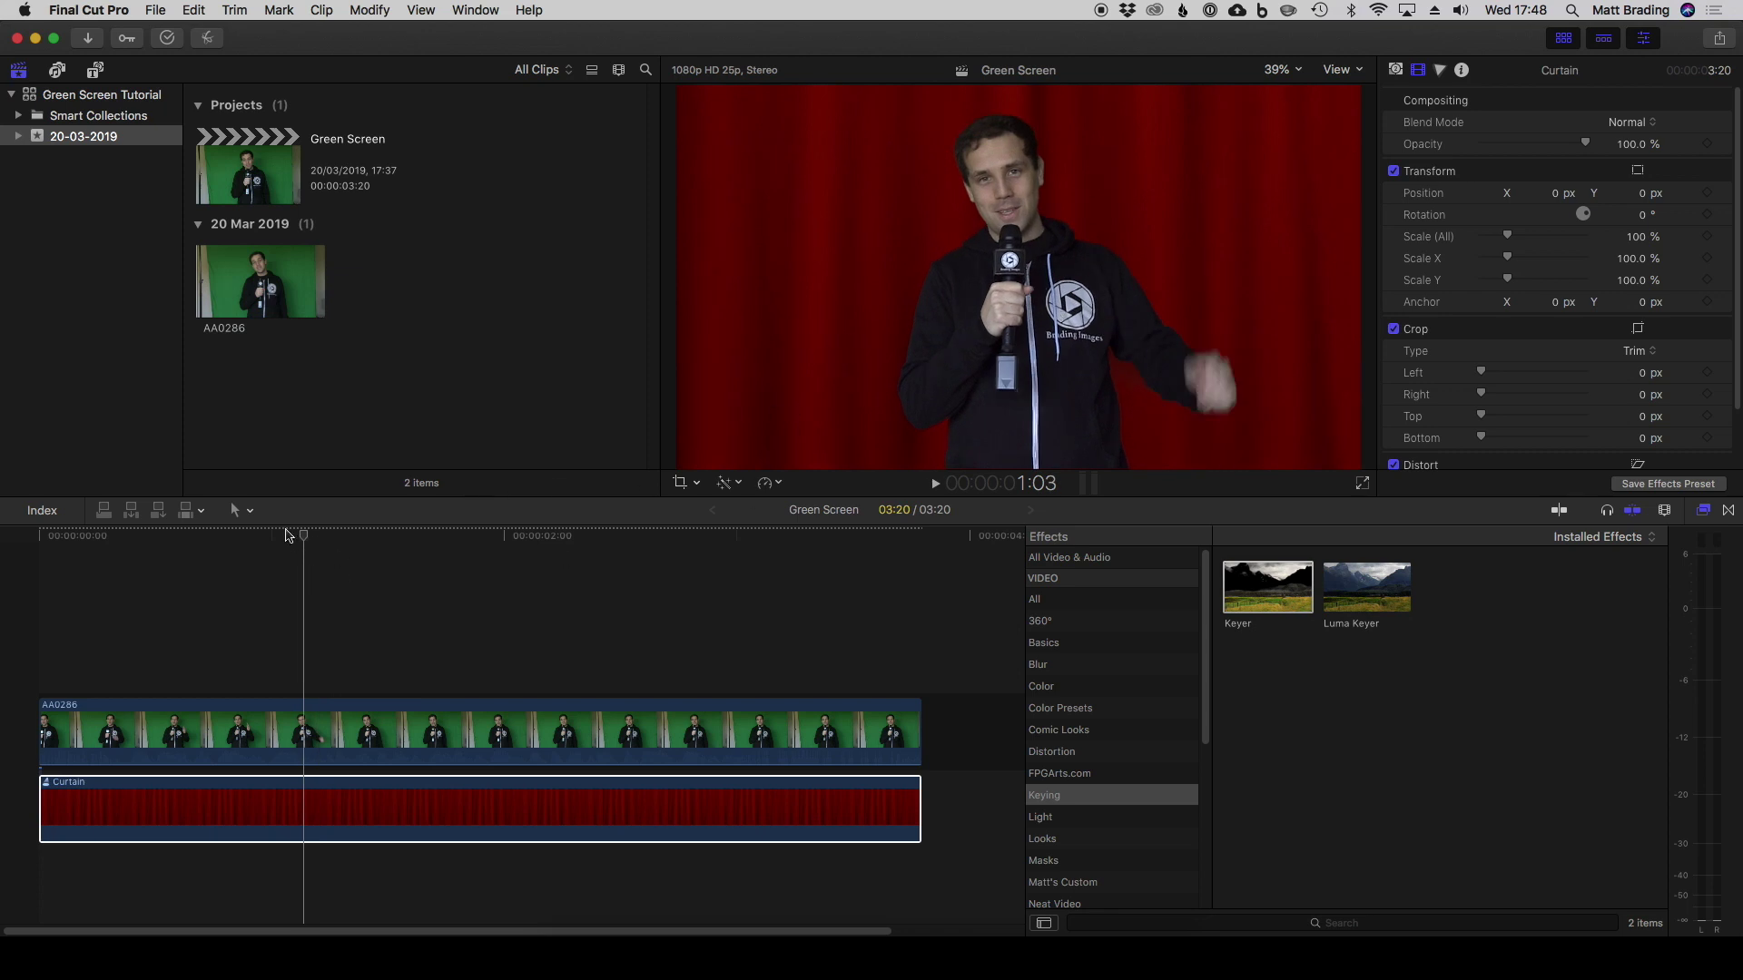
left_click_drag(317, 543, 598, 573)
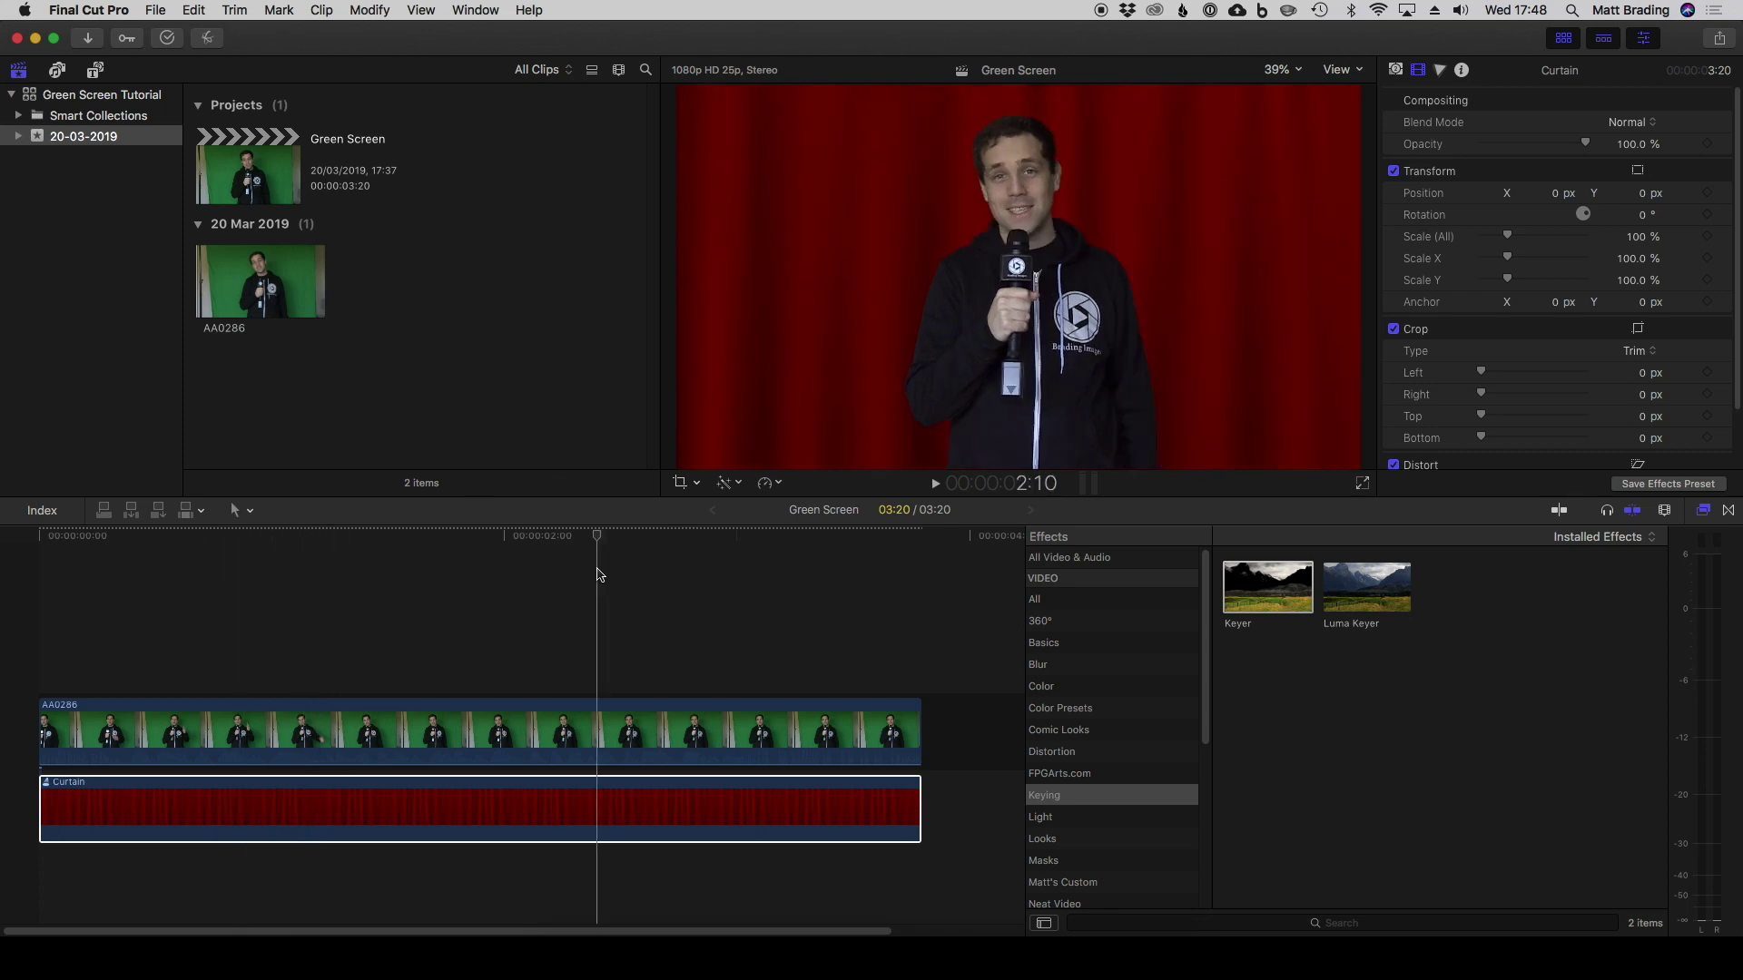